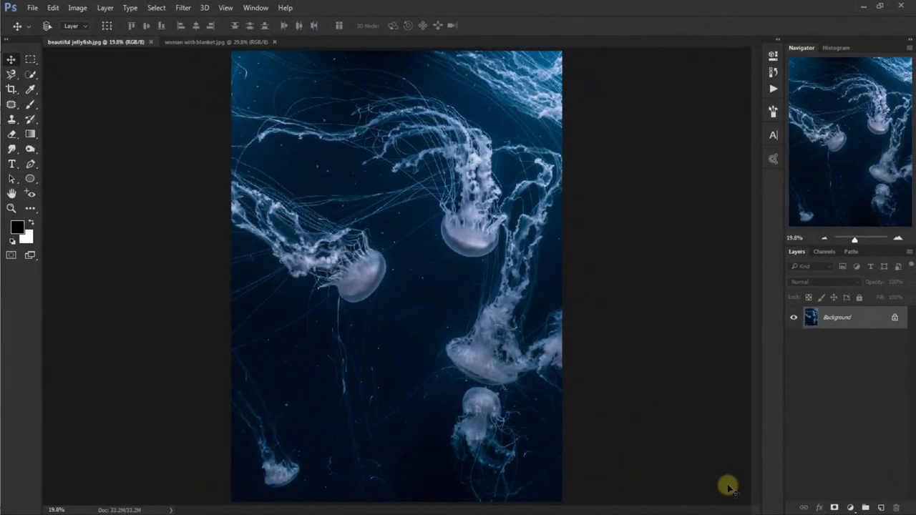
# Step: Drag the woman photo into the jellyfish document, close her file, and move the layer higher
pyautogui.click(221, 43)
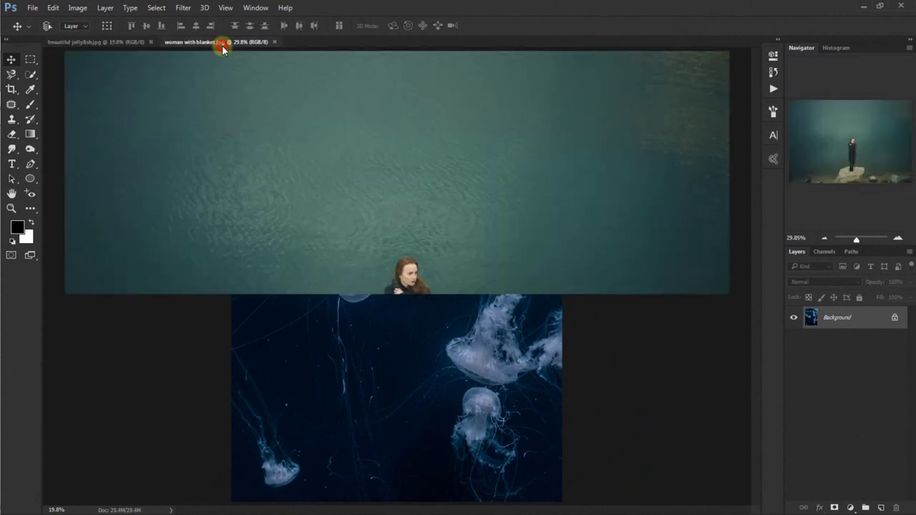
pyautogui.click(118, 43)
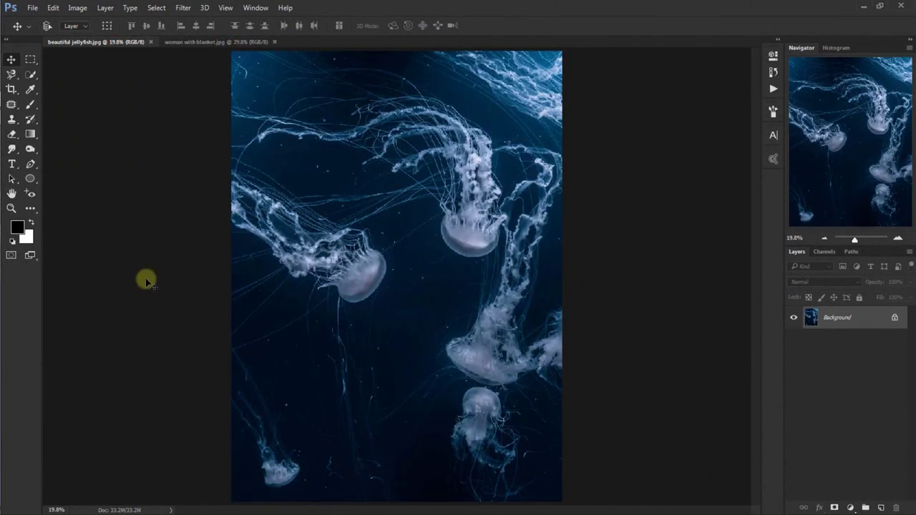
pyautogui.click(232, 42)
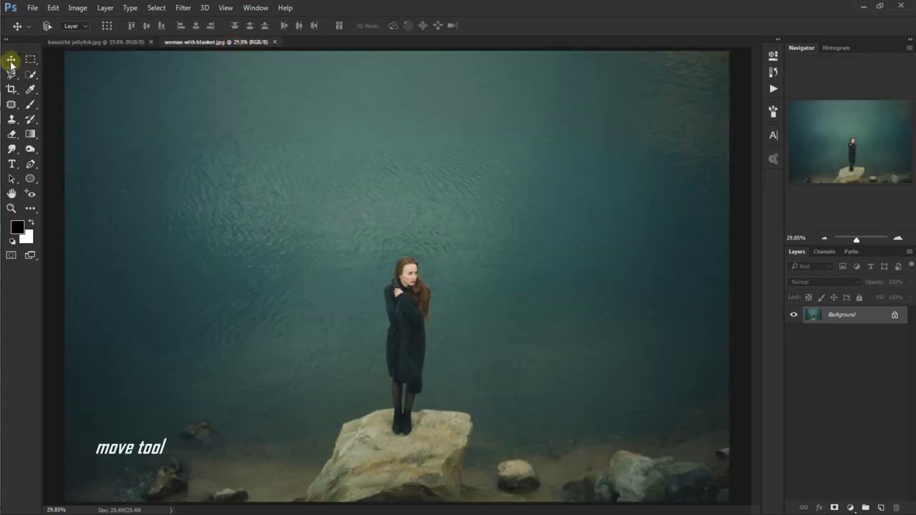
pyautogui.moveTo(226, 170)
pyautogui.mouseDown()
pyautogui.moveTo(127, 54)
pyautogui.moveTo(291, 230)
pyautogui.mouseUp()
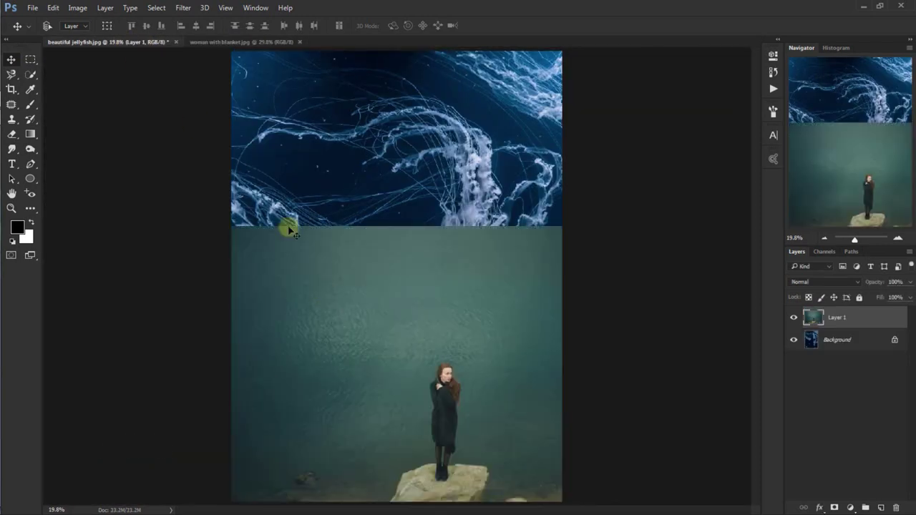
pyautogui.click(234, 43)
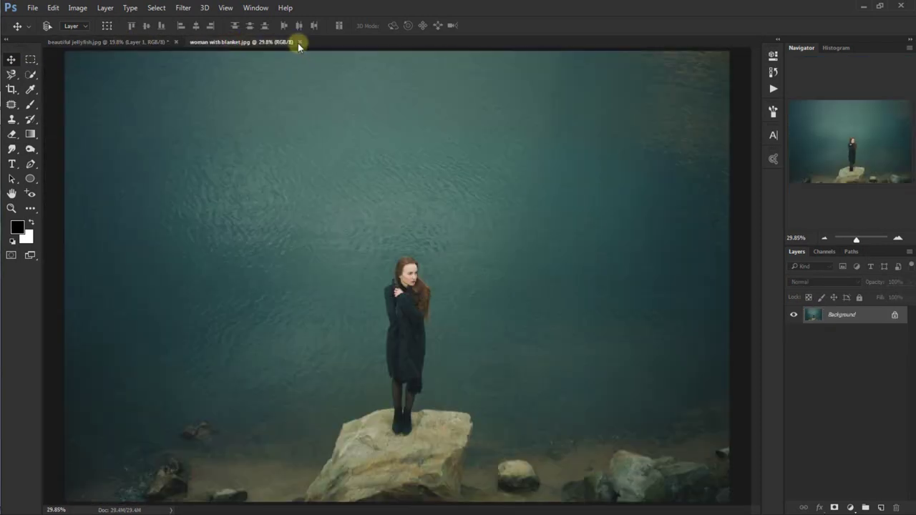
pyautogui.click(298, 43)
pyautogui.moveTo(462, 420)
pyautogui.mouseDown()
pyautogui.moveTo(414, 377)
pyautogui.moveTo(412, 400)
pyautogui.mouseUp()
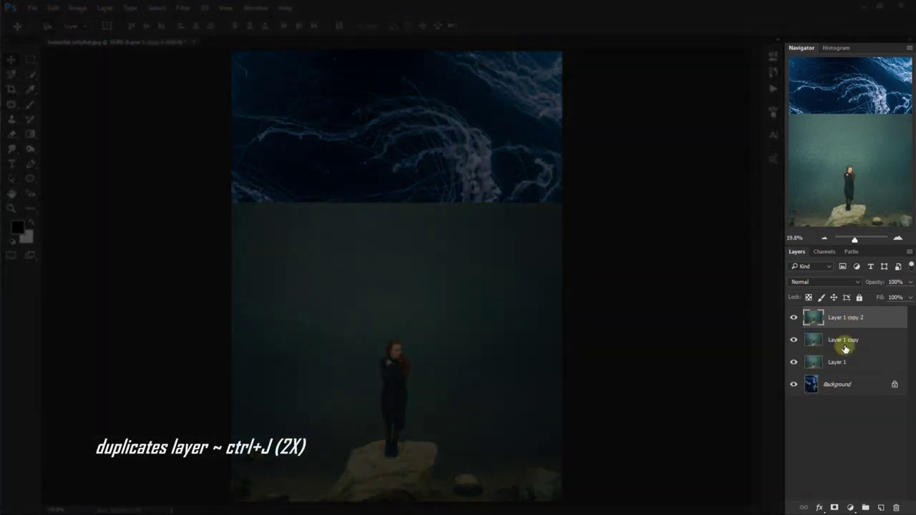
# Step: Rename the three woman layers Portrait 1, Portrait 2 and Portrait 3, then select Portrait 1
pyautogui.doubleClick(836, 363)
pyautogui.write('R')
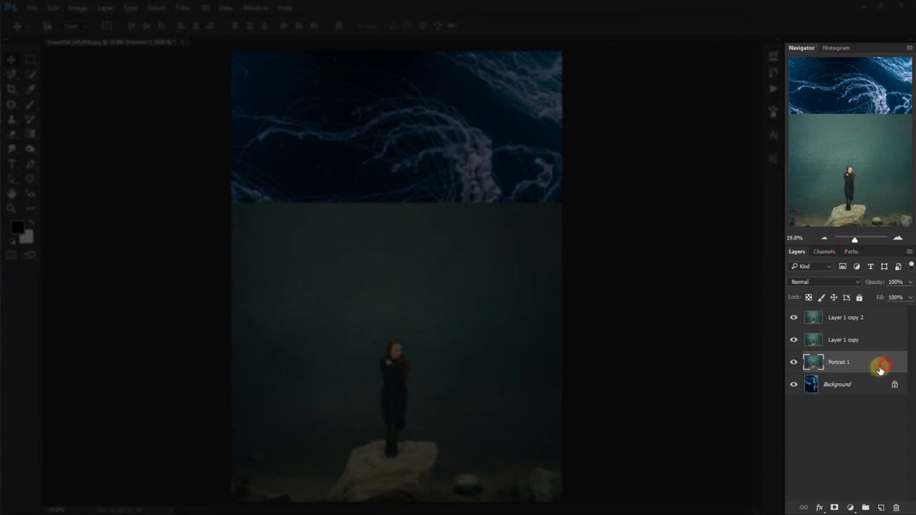
pyautogui.doubleClick(847, 340)
pyautogui.write('Portrait 2')
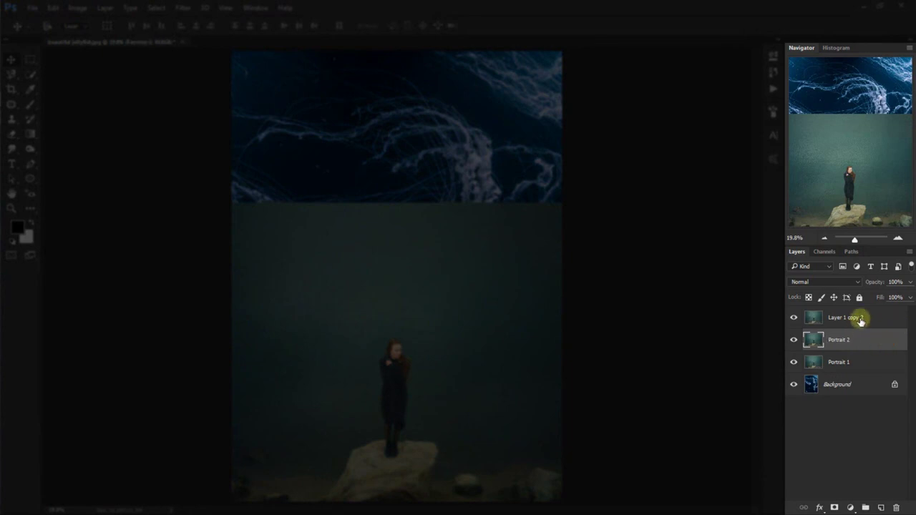
pyautogui.doubleClick(860, 319)
pyautogui.write('Portrait 3')
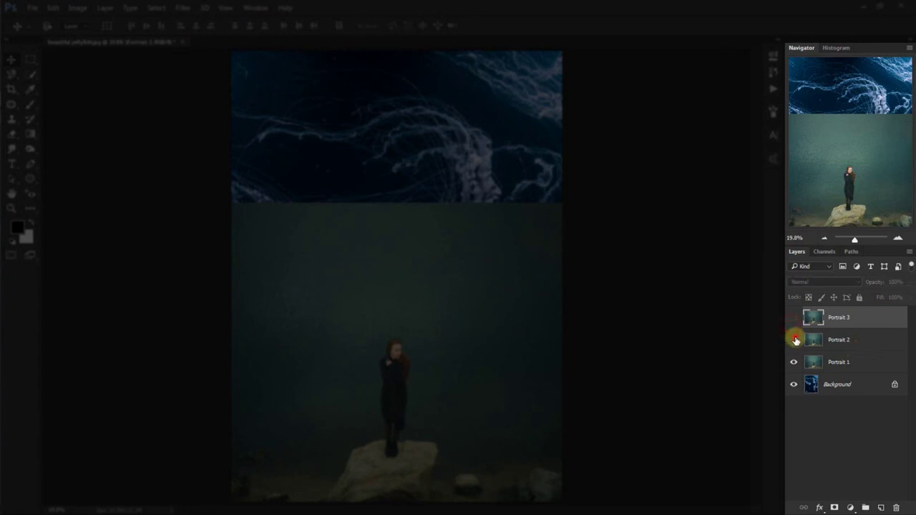
pyautogui.click(858, 362)
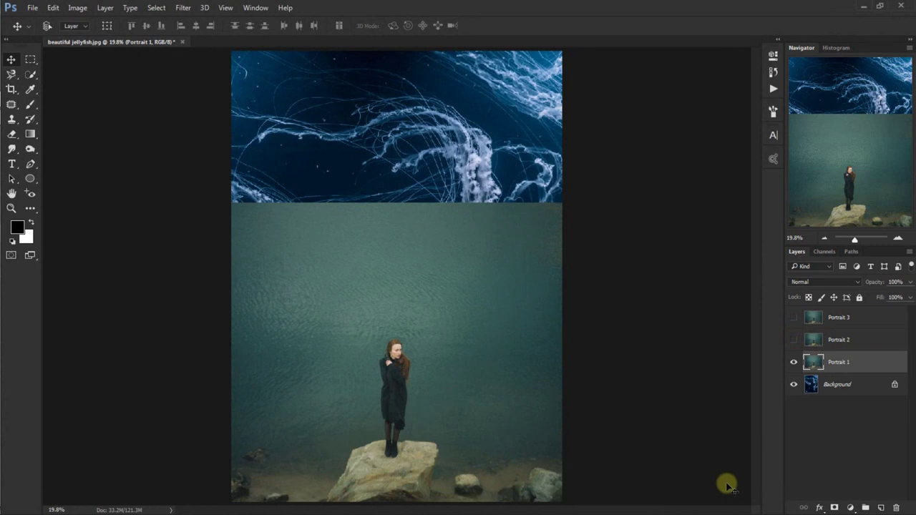
# Step: Set Portrait 1 to Soft Light blending at 50% opacity
pyautogui.click(828, 283)
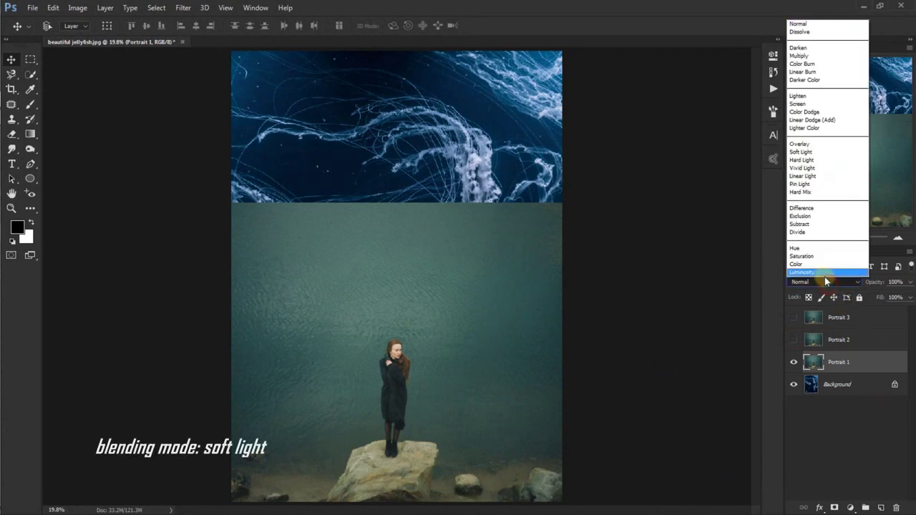
pyautogui.click(830, 152)
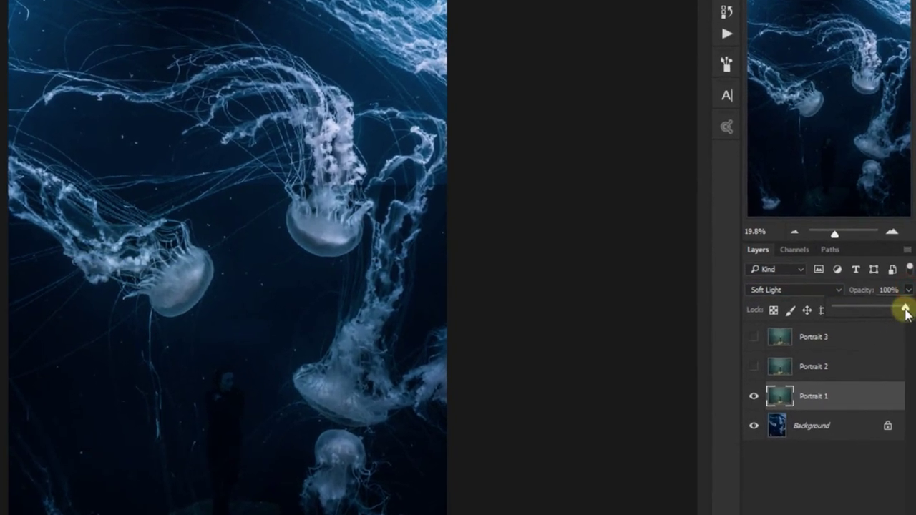
pyautogui.moveTo(909, 287); pyautogui.dragTo(895, 296)
pyautogui.click(886, 289)
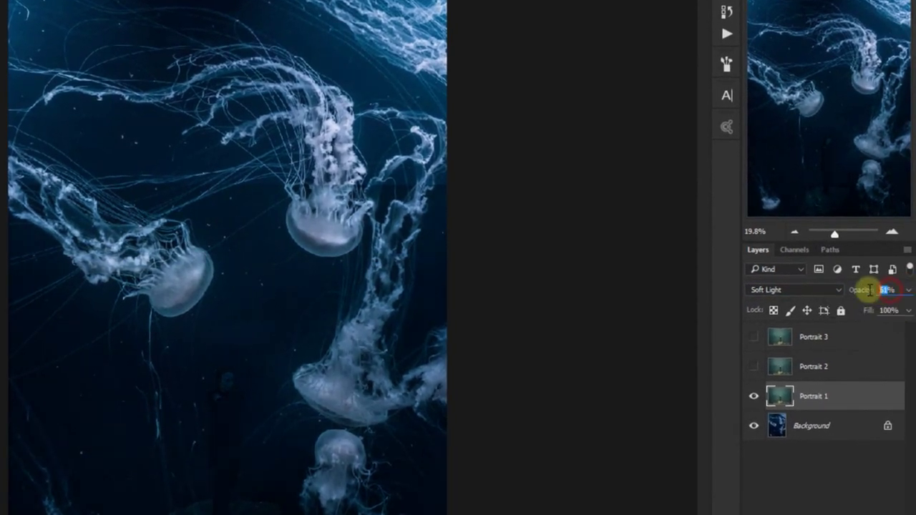
pyautogui.write('50')
pyautogui.press('Return')
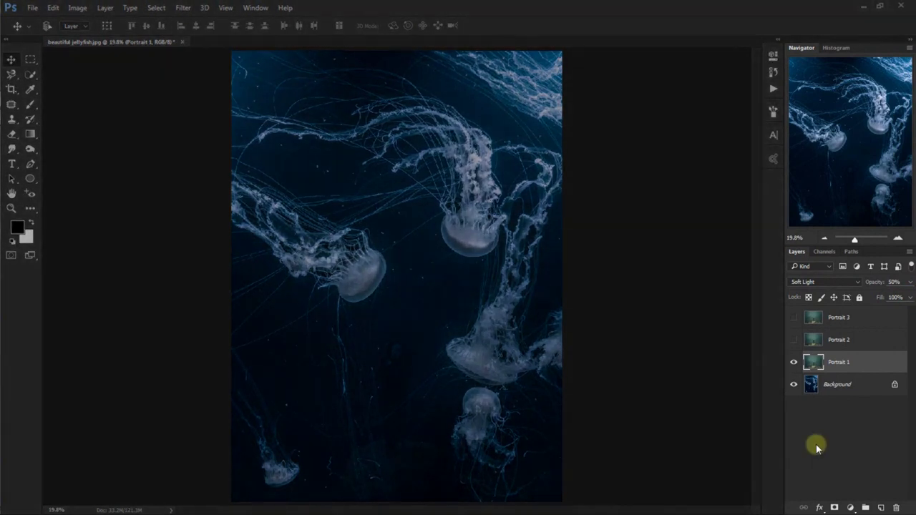
# Step: Show Portrait 2 and set its blend mode to Screen, toggling it to compare
pyautogui.click(865, 347)
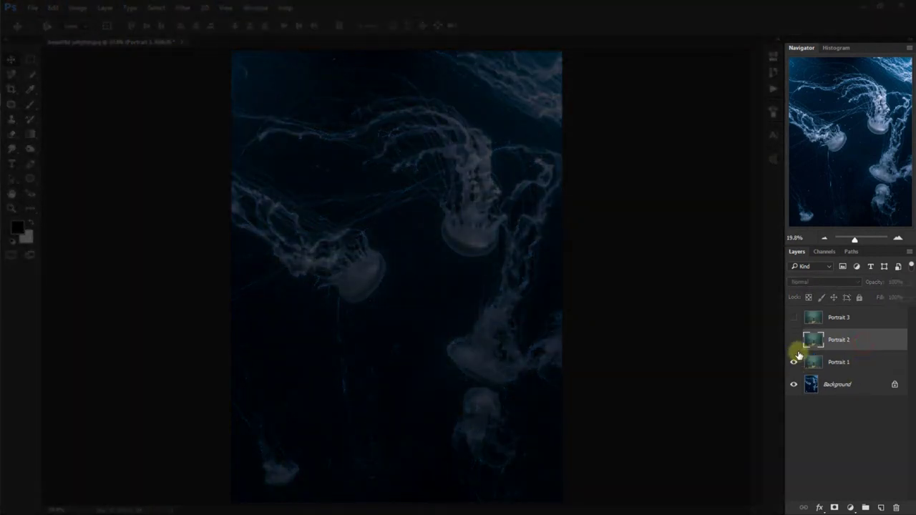
pyautogui.click(794, 341)
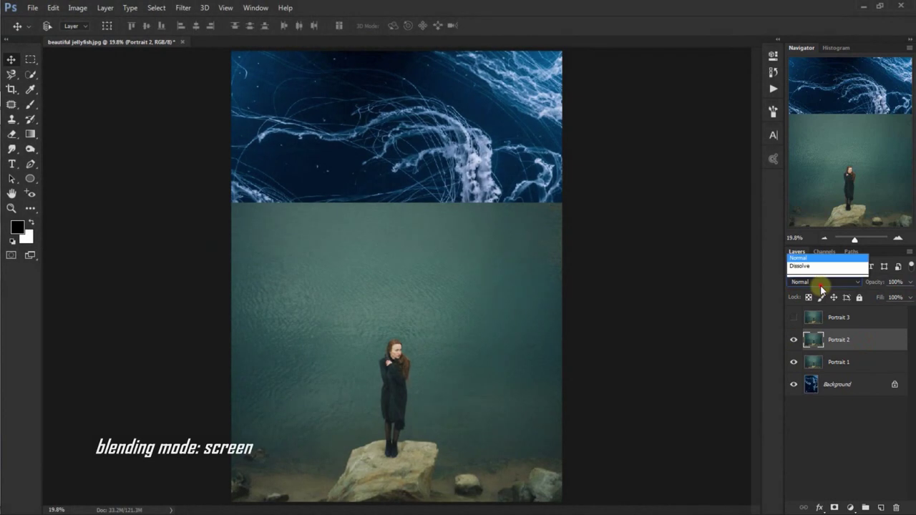
pyautogui.click(814, 281)
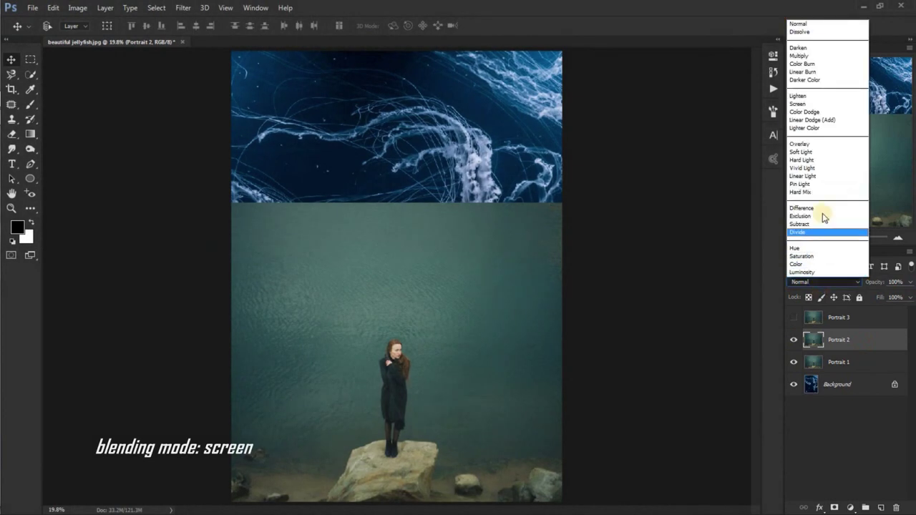
pyautogui.click(825, 104)
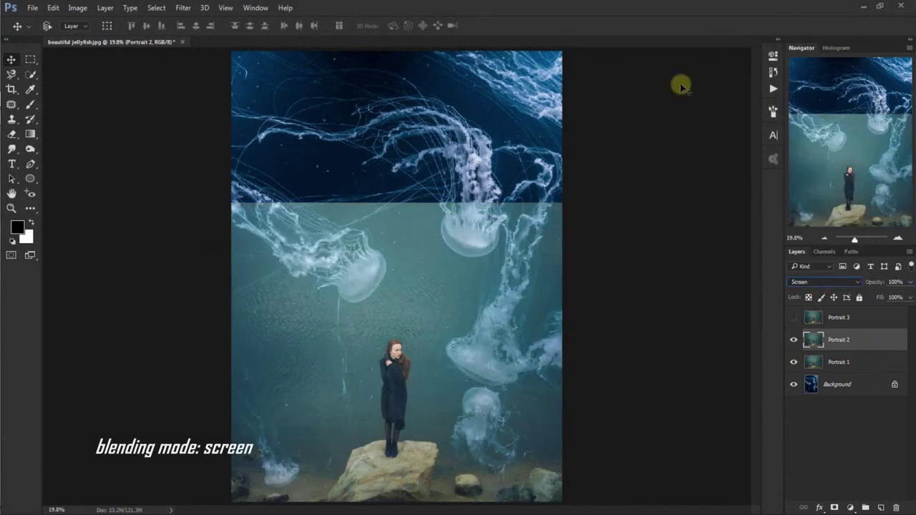
pyautogui.click(793, 340)
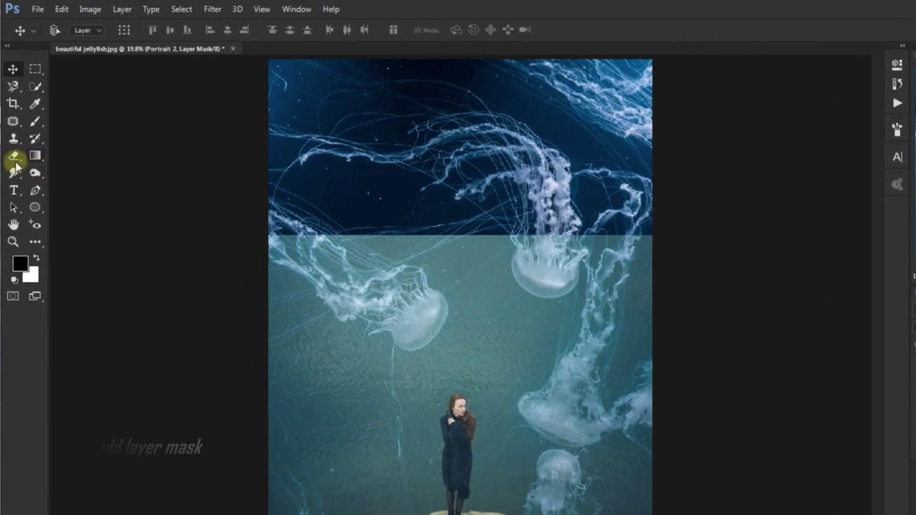
# Step: Set up the standard Eraser with swapped colours at 19% opacity, softening the photo seam
pyautogui.click(13, 147)
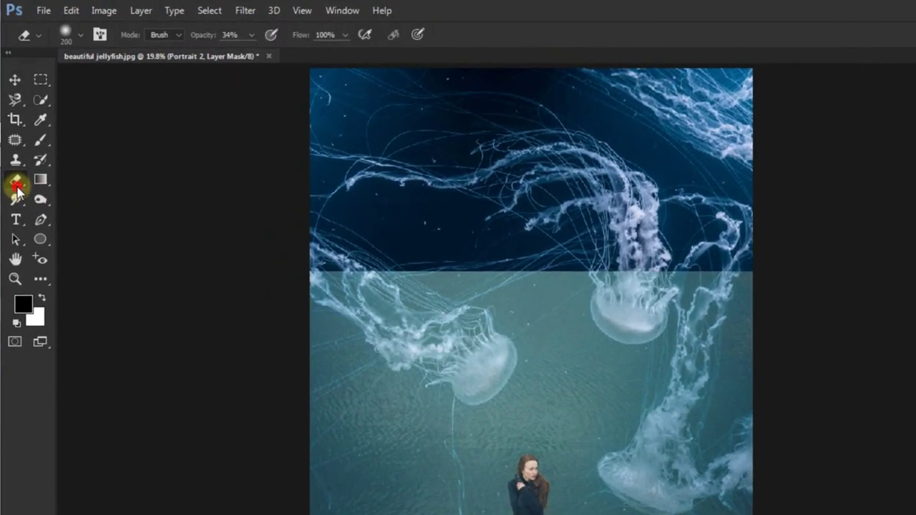
pyautogui.rightClick(17, 188)
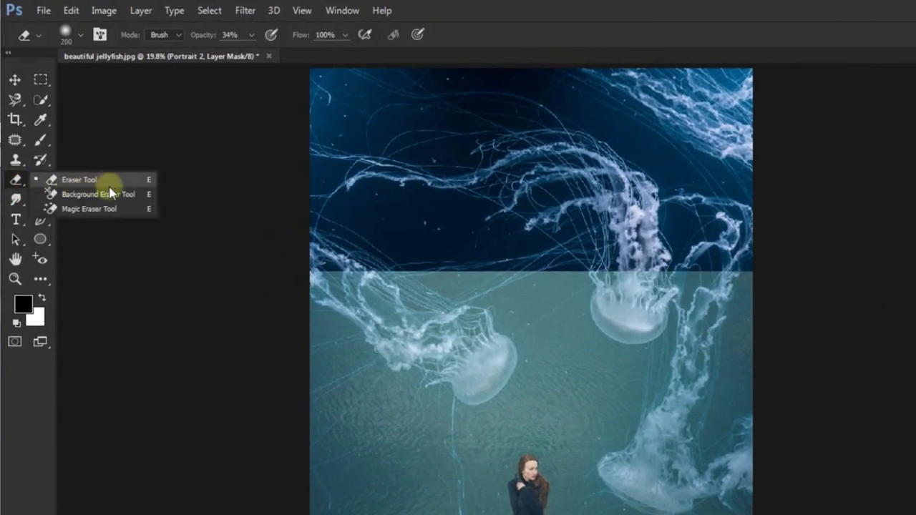
pyautogui.click(111, 192)
pyautogui.click(44, 237)
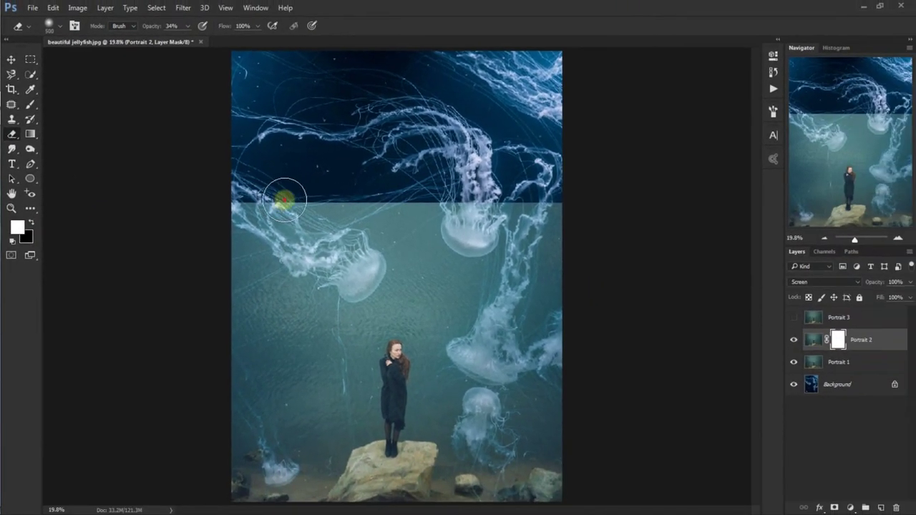
pyautogui.click(295, 201)
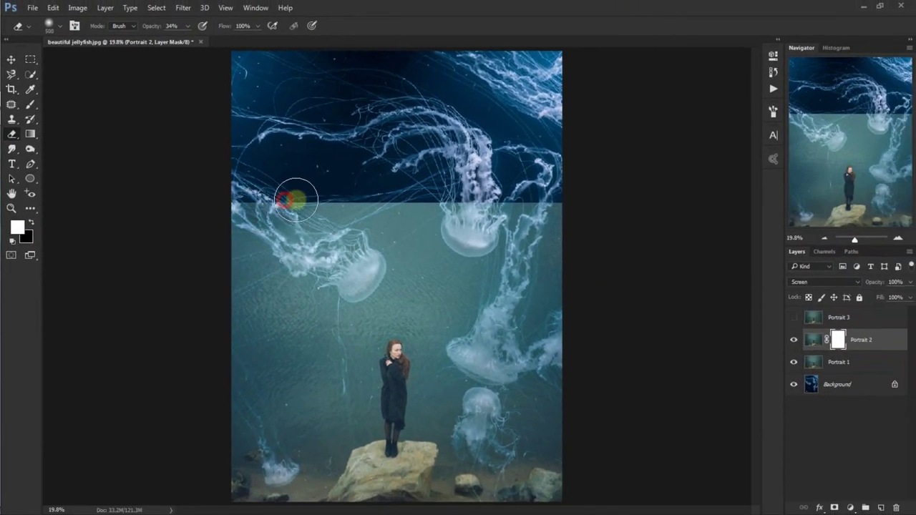
pyautogui.click(327, 203)
pyautogui.click(358, 206)
pyautogui.click(187, 26)
pyautogui.moveTo(187, 37); pyautogui.dragTo(180, 37)
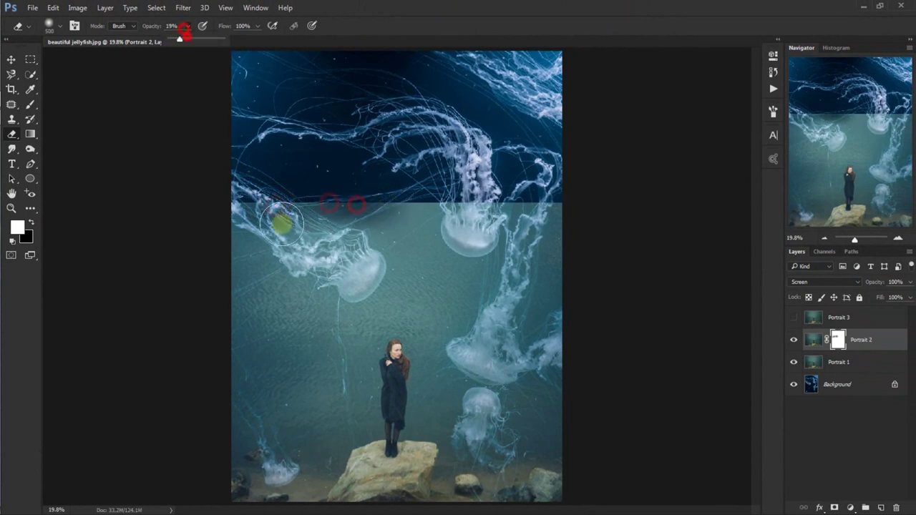
# Step: Paint Portrait 2's mask with a 500 px brush to darken the water around the woman
pyautogui.moveTo(283, 224); pyautogui.dragTo(460, 205)
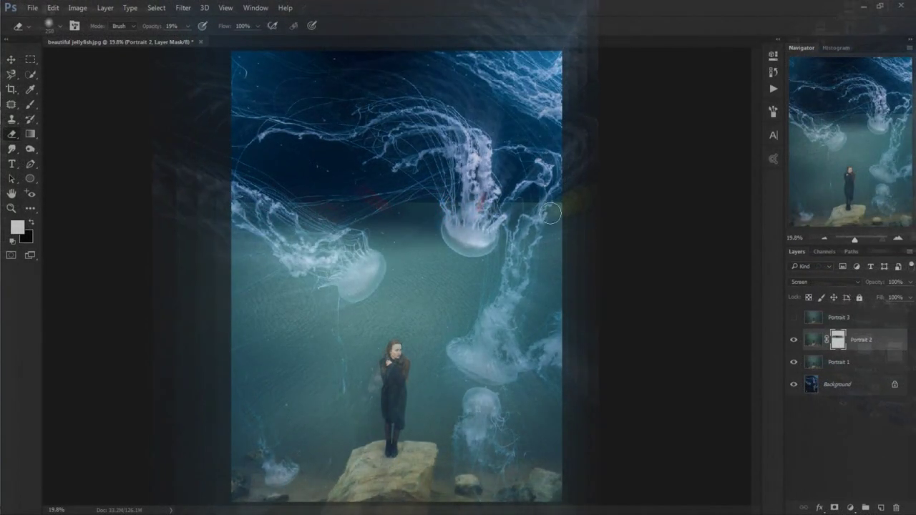
pyautogui.press(']')
pyautogui.press(']')
pyautogui.press(']')
pyautogui.moveTo(403, 207)
pyautogui.mouseDown()
pyautogui.moveTo(277, 446)
pyautogui.moveTo(254, 234)
pyautogui.moveTo(562, 239)
pyautogui.mouseUp()
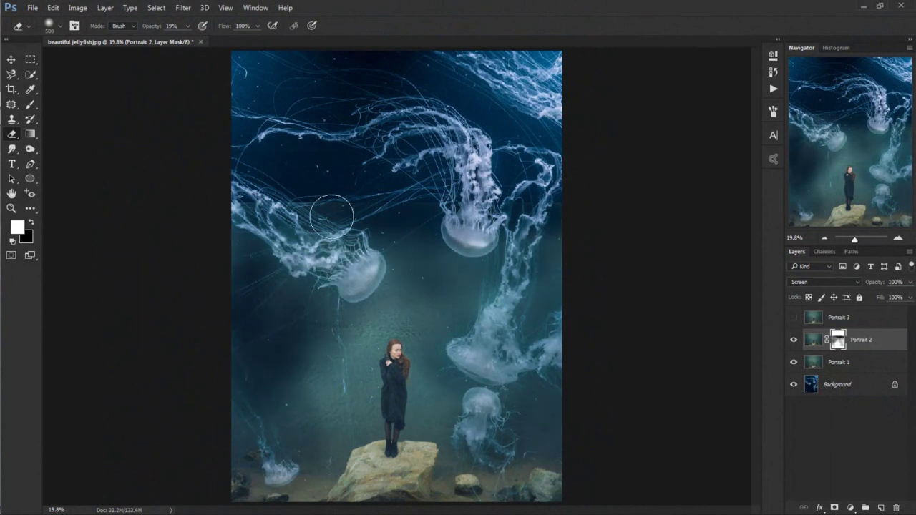
pyautogui.moveTo(331, 216)
pyautogui.mouseDown()
pyautogui.moveTo(242, 431)
pyautogui.moveTo(280, 472)
pyautogui.moveTo(511, 389)
pyautogui.mouseUp()
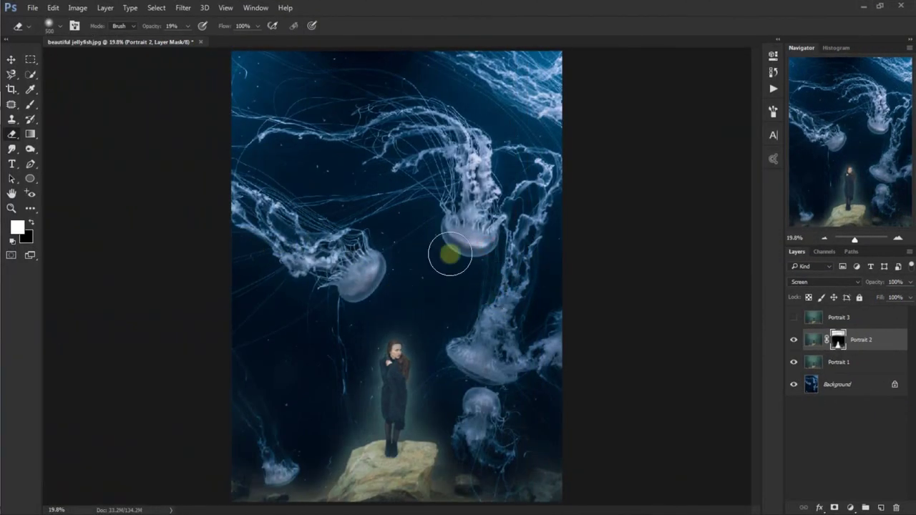
pyautogui.click(12, 60)
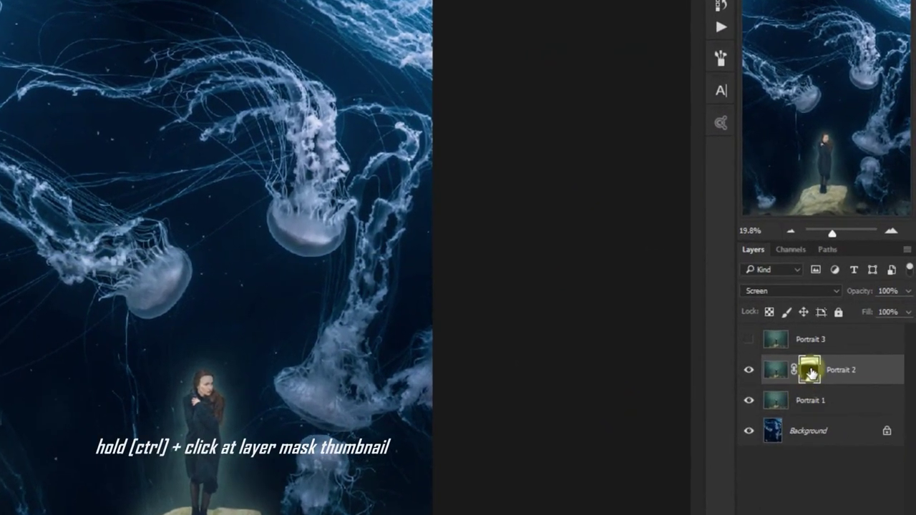
# Step: Show Portrait 3 and mask it using Portrait 2's mask as the selection
pyautogui.keyDown('ctrl'); pyautogui.click(811, 373); pyautogui.keyUp('ctrl')
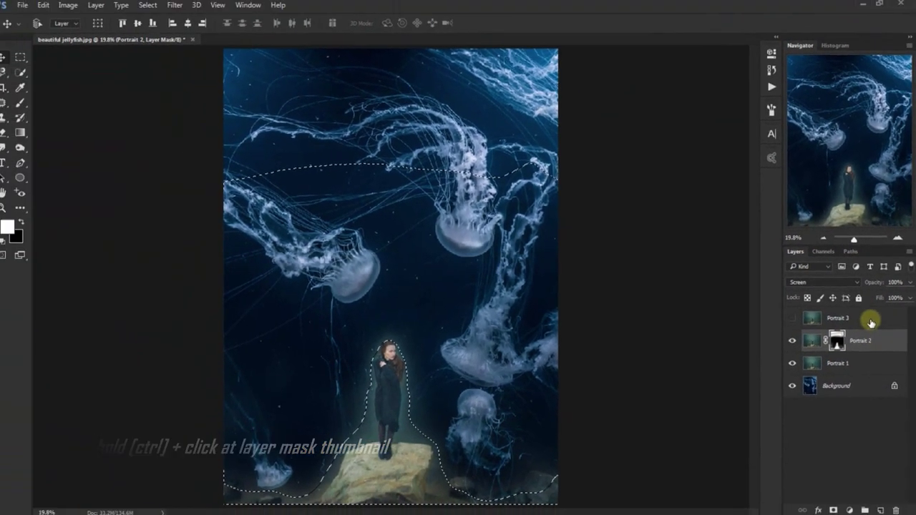
pyautogui.click(867, 318)
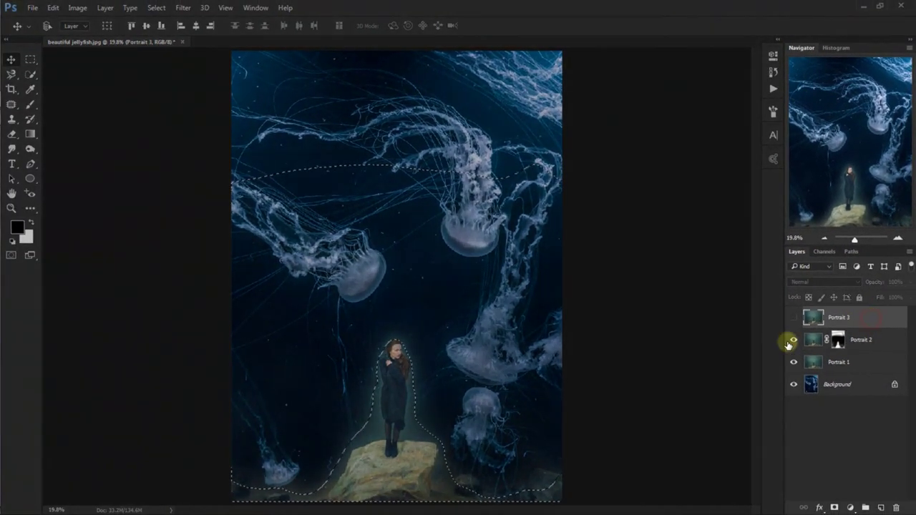
pyautogui.click(793, 317)
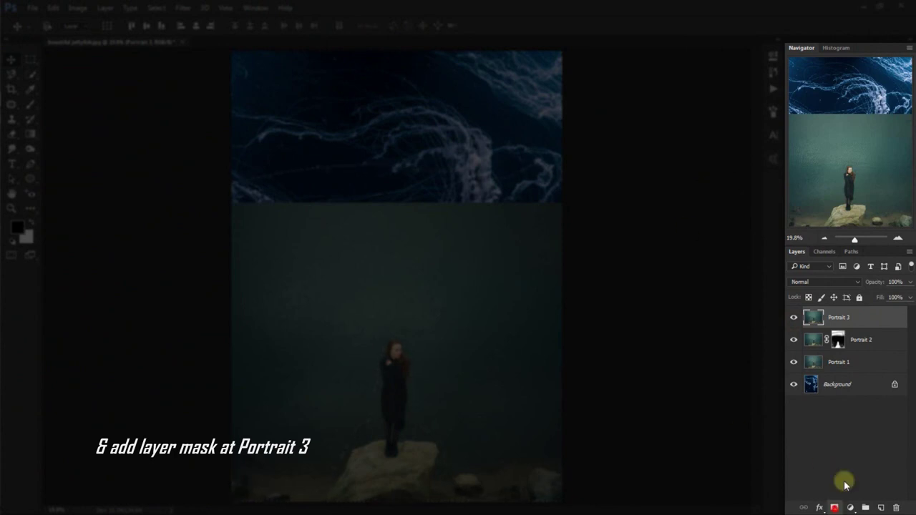
pyautogui.click(835, 508)
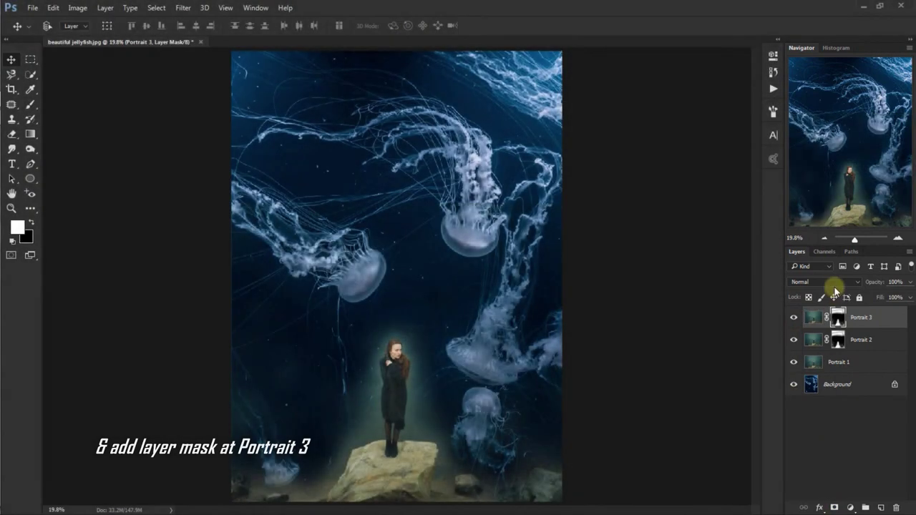
# Step: Set Portrait 3 to Soft Light at 30% opacity and clip it to Portrait 2
pyautogui.click(824, 282)
pyautogui.click(821, 157)
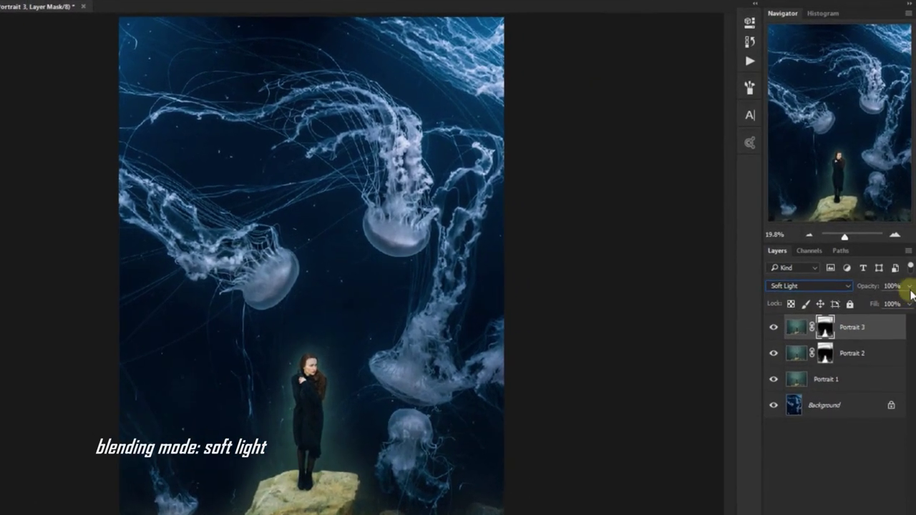
pyautogui.click(910, 282)
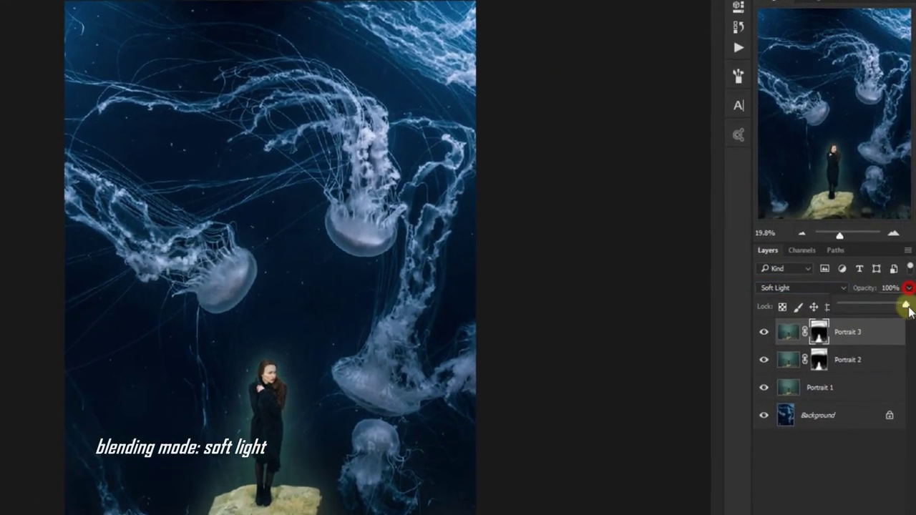
pyautogui.moveTo(906, 307); pyautogui.dragTo(882, 307)
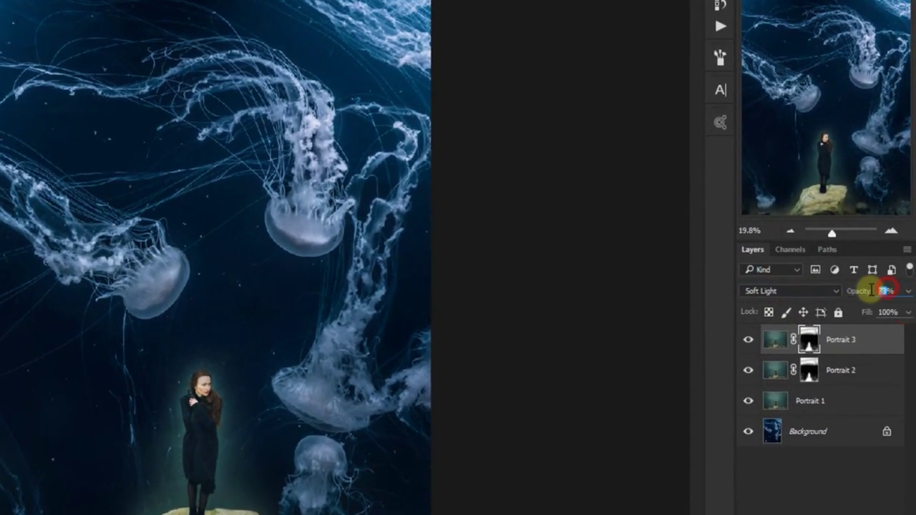
pyautogui.write('8')
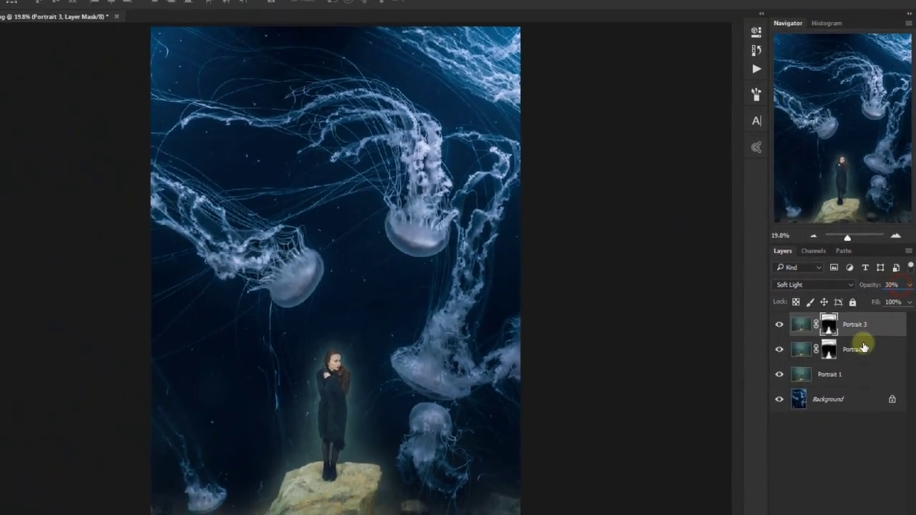
pyautogui.hotkey('ctrl', 'alt', 'g')
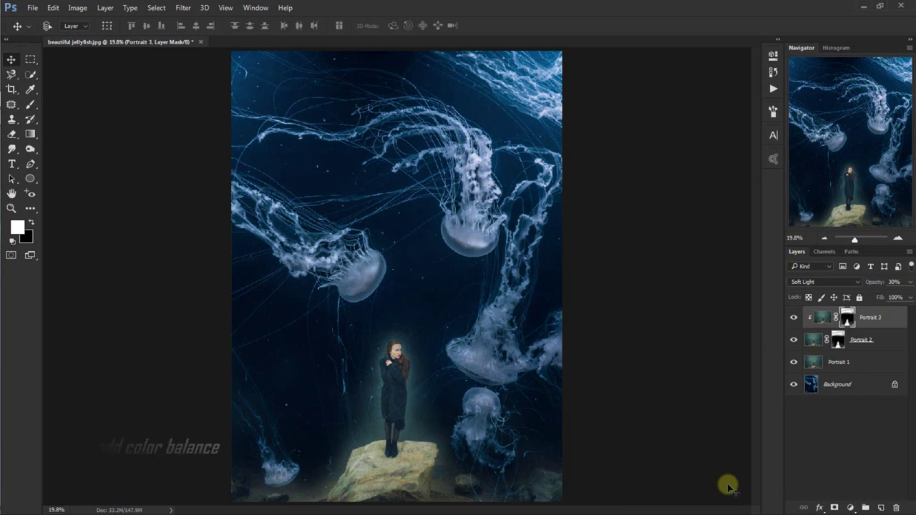
# Step: Add a Color Balance layer with midtones set to -67, +16, +100
pyautogui.click(850, 507)
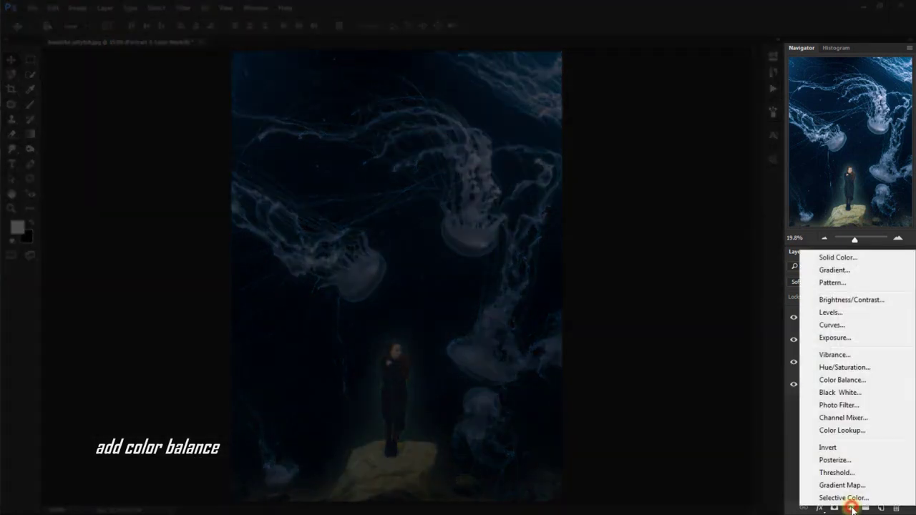
pyautogui.click(841, 380)
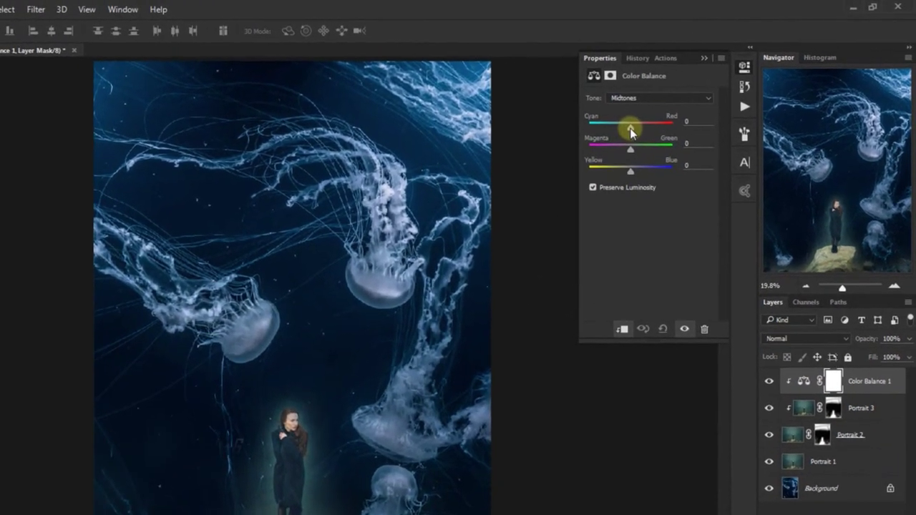
pyautogui.moveTo(661, 115); pyautogui.dragTo(659, 116)
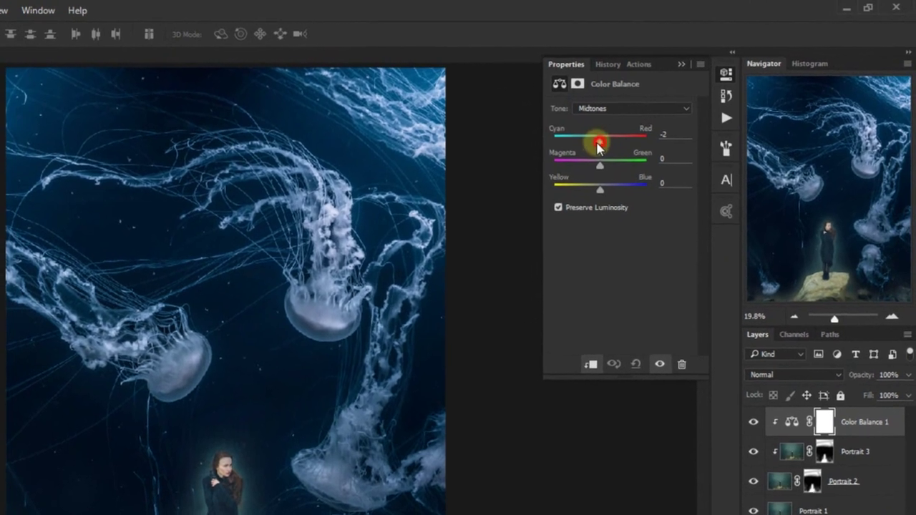
pyautogui.moveTo(598, 143); pyautogui.dragTo(593, 146)
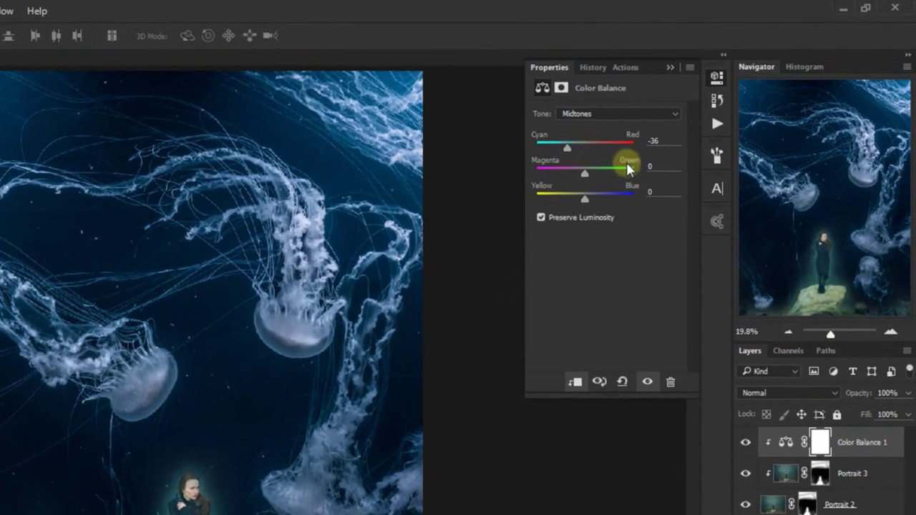
pyautogui.click(653, 141)
pyautogui.write('-67')
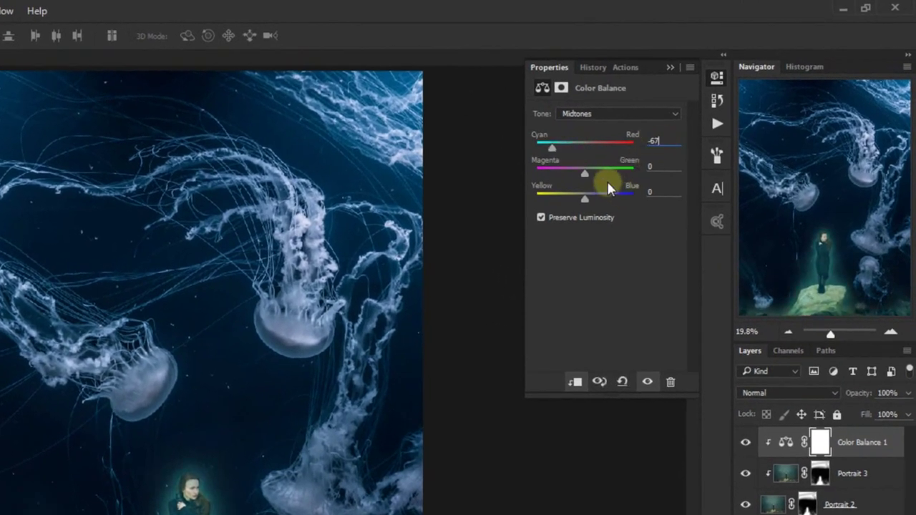
pyautogui.moveTo(584, 174); pyautogui.dragTo(588, 175)
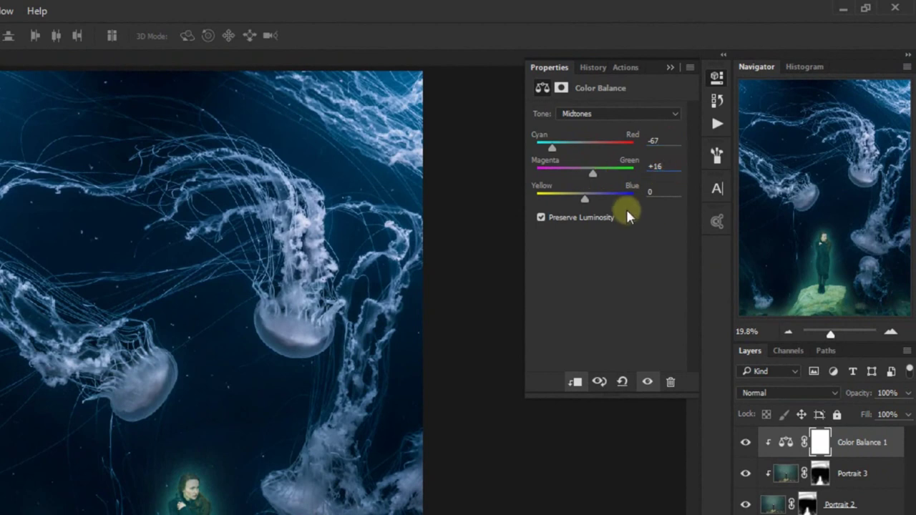
pyautogui.moveTo(584, 199)
pyautogui.mouseDown()
pyautogui.moveTo(578, 202)
pyautogui.moveTo(655, 205)
pyautogui.mouseUp()
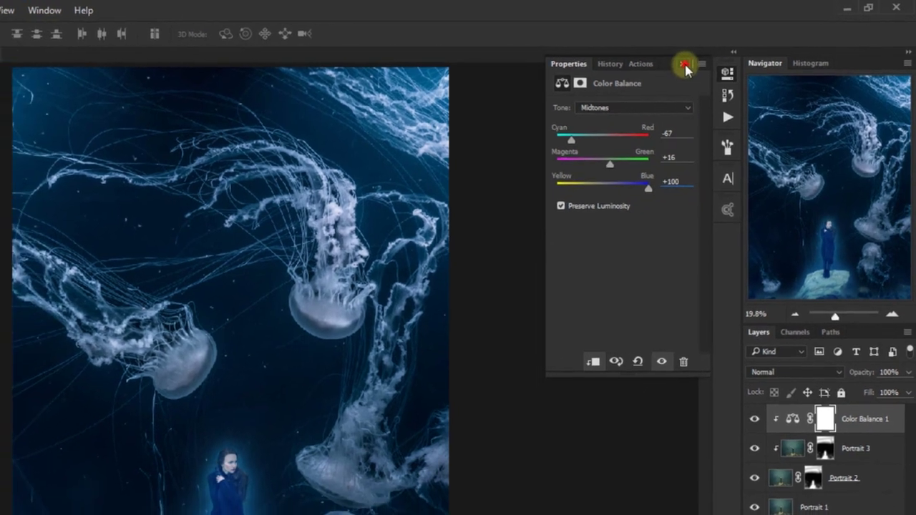
pyautogui.click(671, 68)
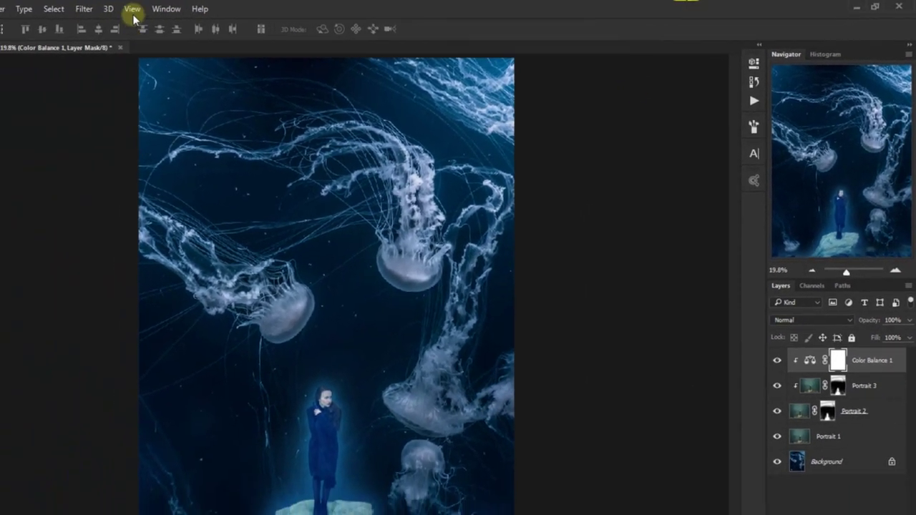
# Step: Zoom the view to 100% and pan to the woman
pyautogui.click(226, 7)
pyautogui.click(266, 135)
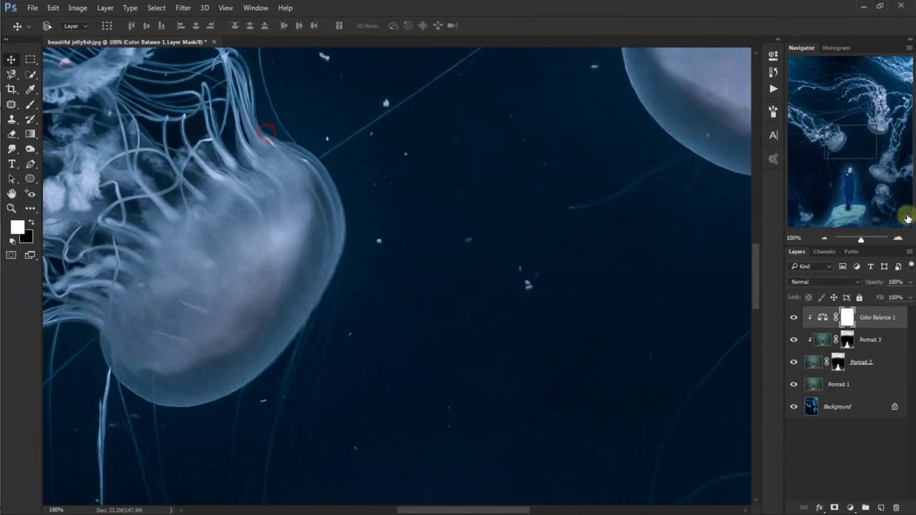
pyautogui.moveTo(849, 149); pyautogui.dragTo(851, 177)
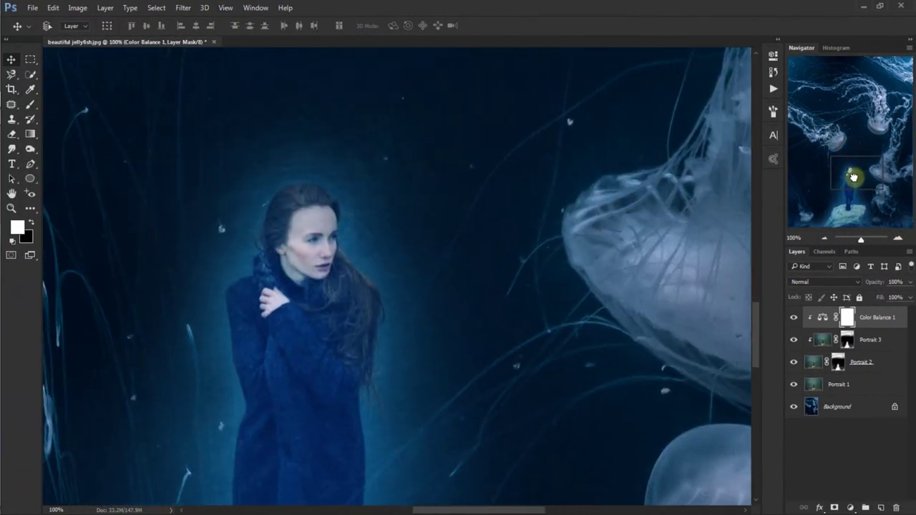
# Step: Erase the Color Balance mask over the woman's hair with a smaller brush, then zoom to 200%
pyautogui.click(11, 136)
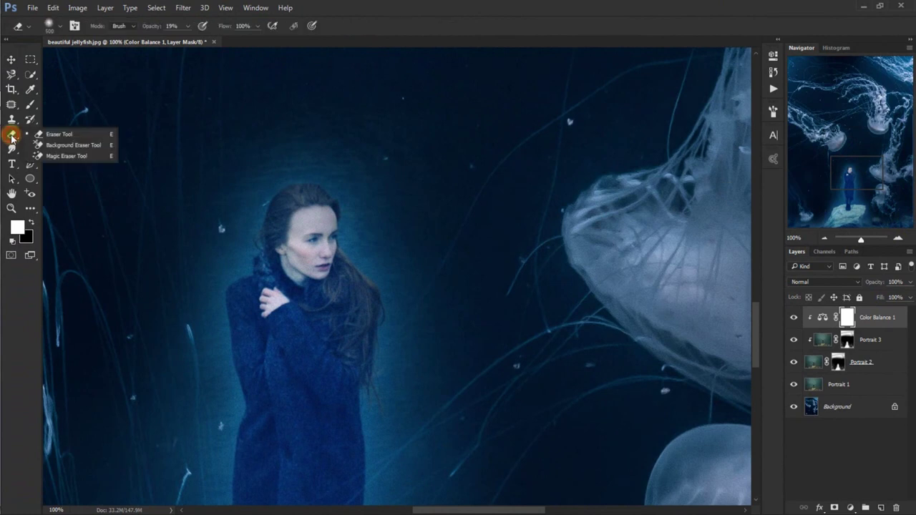
pyautogui.click(88, 135)
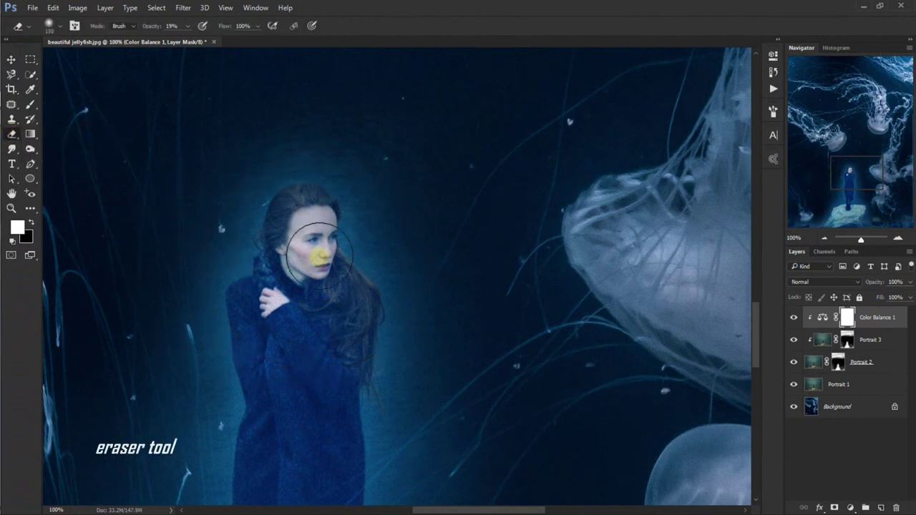
pyautogui.press('[')
pyautogui.press('[')
pyautogui.press('[')
pyautogui.press('[')
pyautogui.press('[')
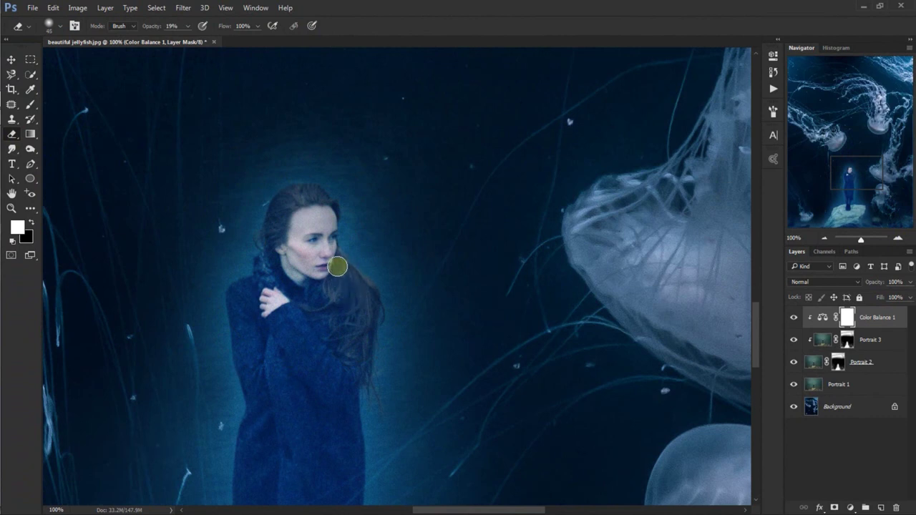
pyautogui.moveTo(340, 265); pyautogui.dragTo(348, 309)
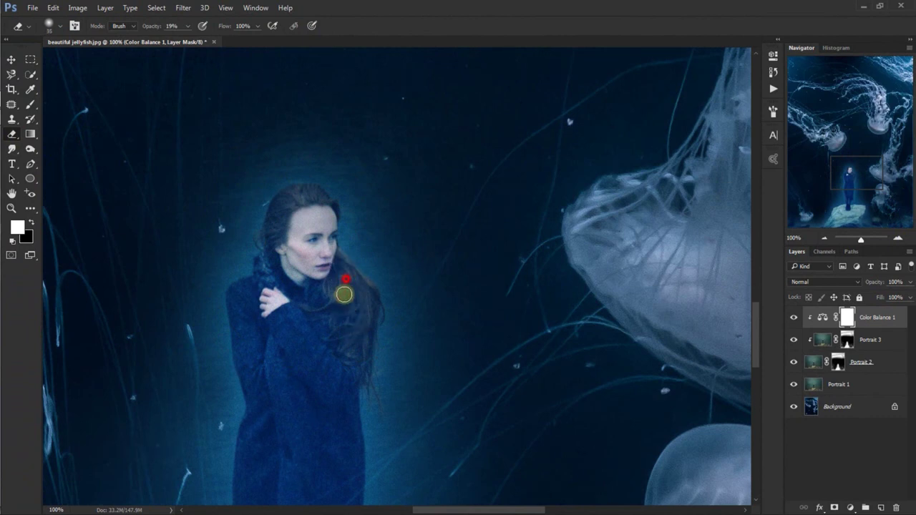
pyautogui.moveTo(755, 337); pyautogui.dragTo(756, 342)
pyautogui.moveTo(523, 510); pyautogui.dragTo(511, 511)
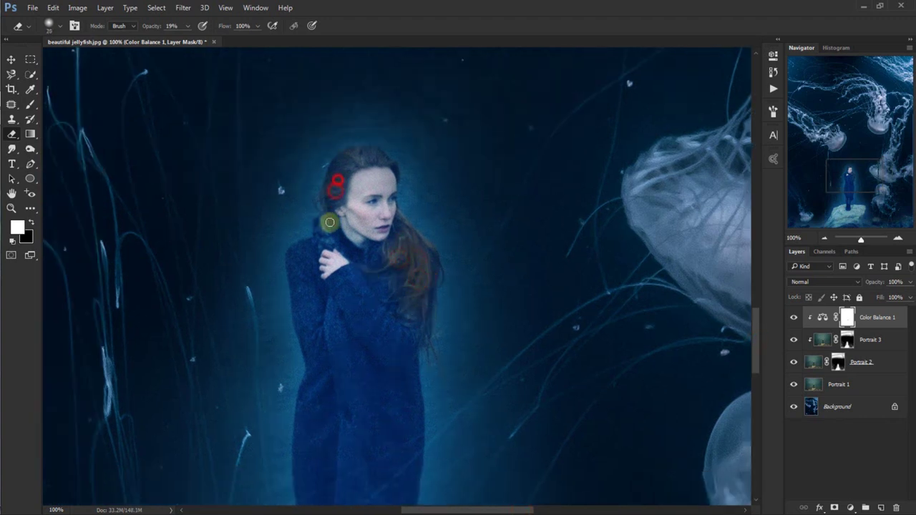
pyautogui.click(388, 166)
pyautogui.click(350, 162)
pyautogui.click(392, 265)
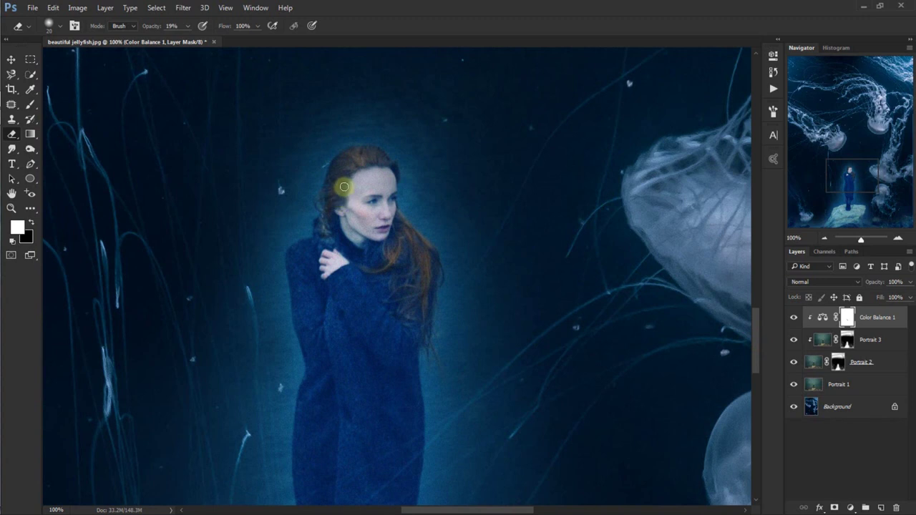
pyautogui.hotkey('ctrl', '+')
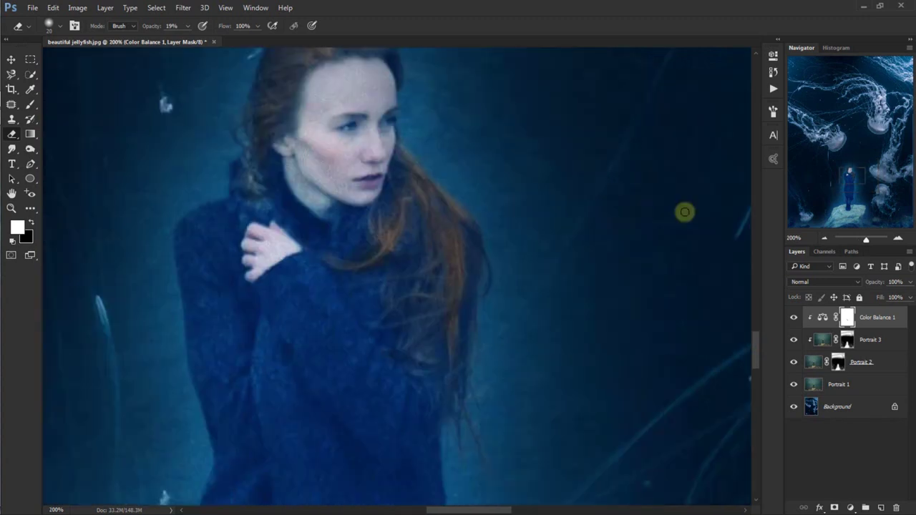
pyautogui.moveTo(852, 174); pyautogui.dragTo(848, 173)
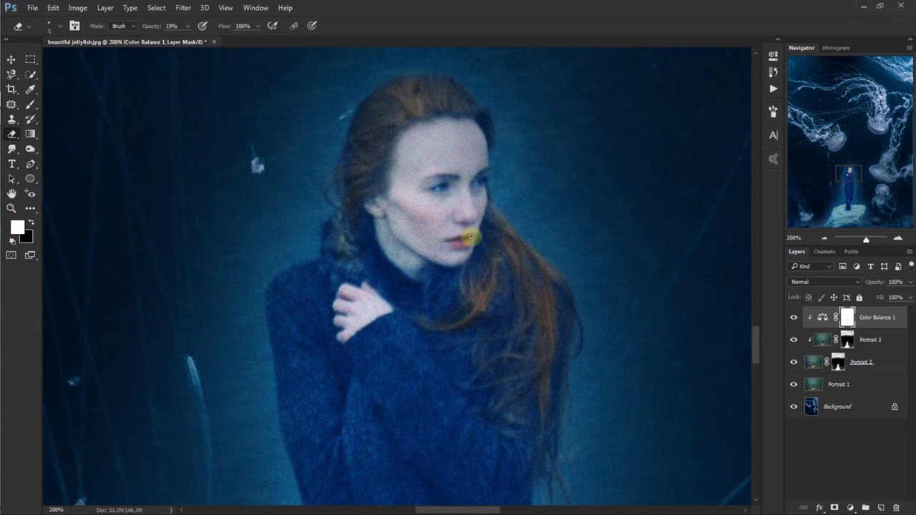
# Step: Add a Color Lookup adjustment layer using filmstock_50.3dl and compare it on and off
pyautogui.click(226, 7)
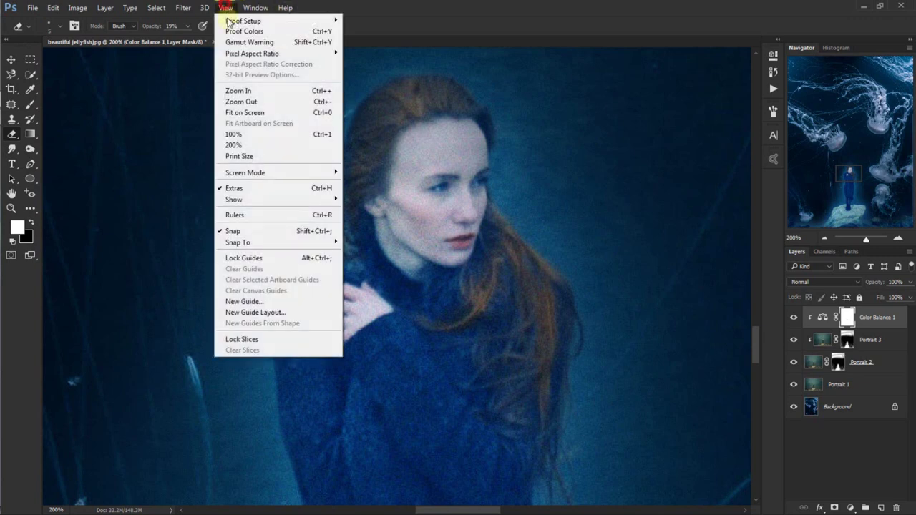
pyautogui.click(256, 112)
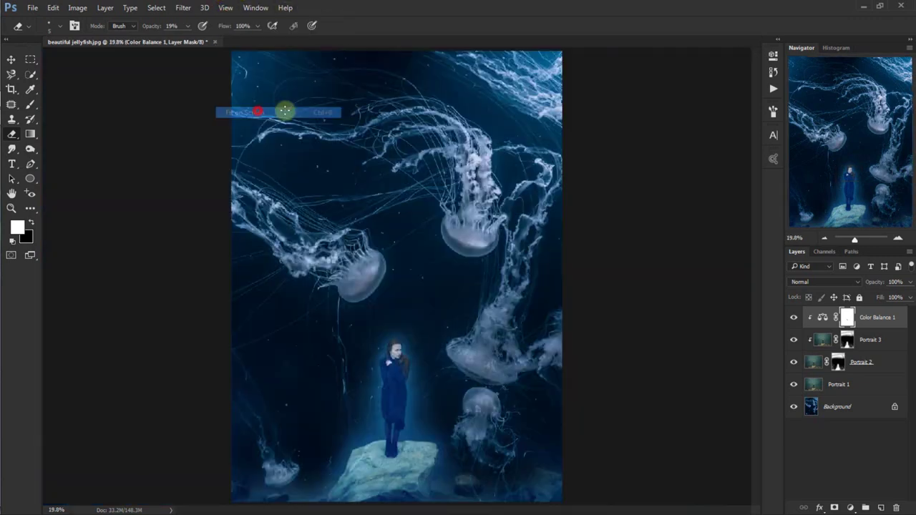
pyautogui.click(12, 61)
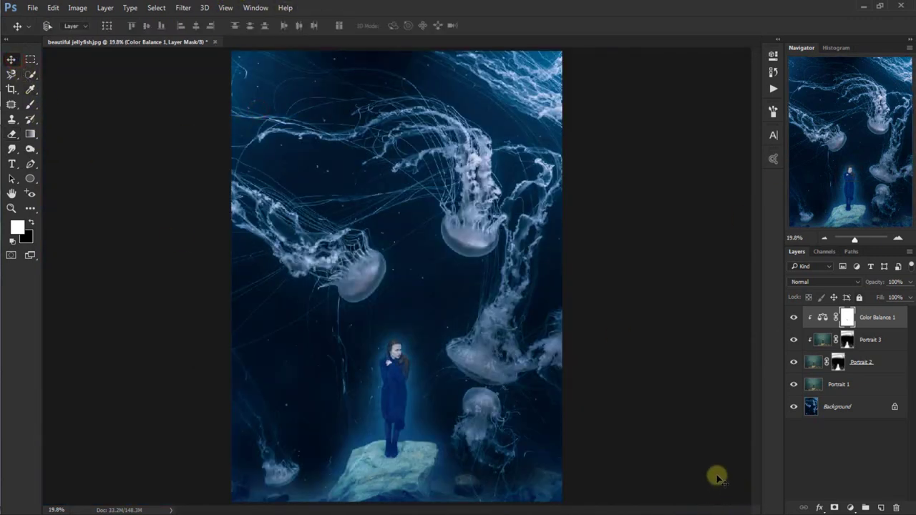
pyautogui.click(850, 508)
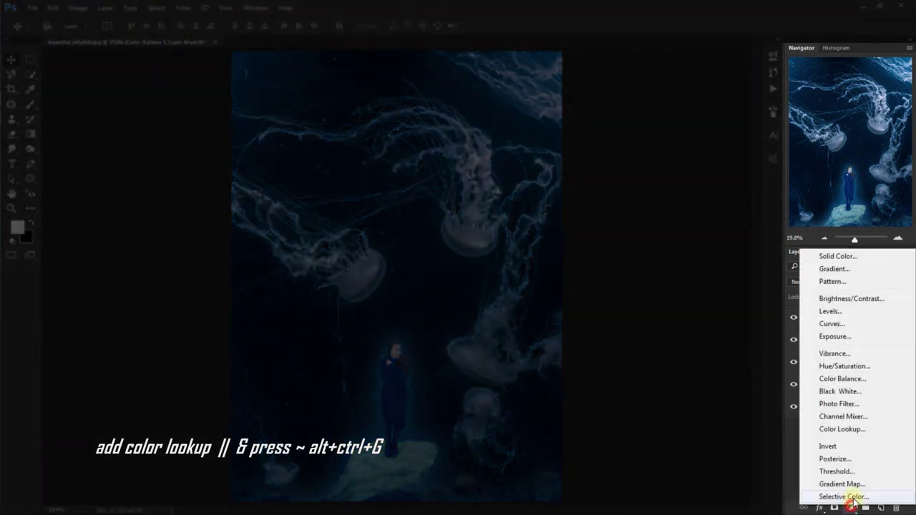
pyautogui.click(863, 430)
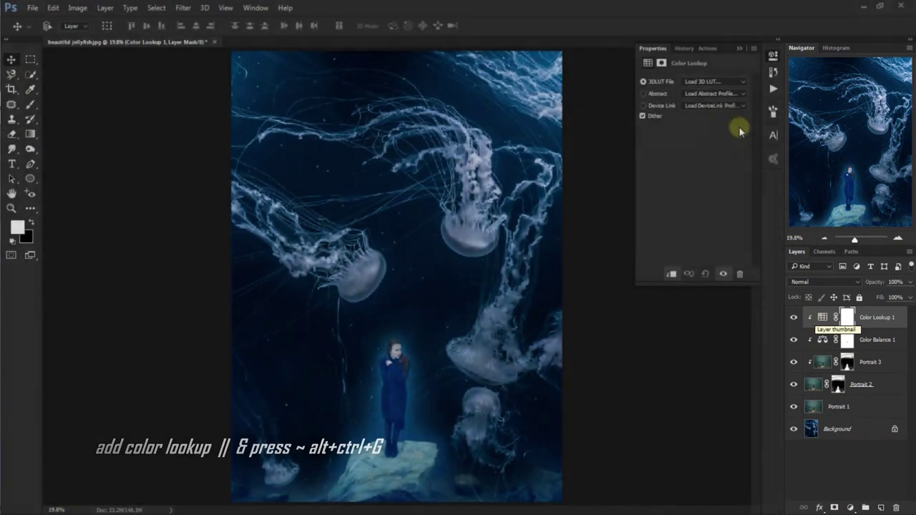
pyautogui.click(708, 82)
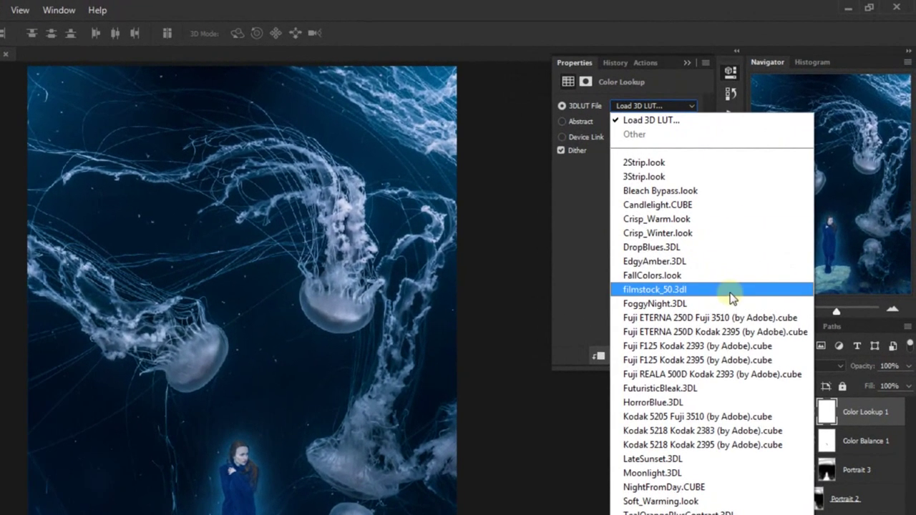
pyautogui.click(731, 294)
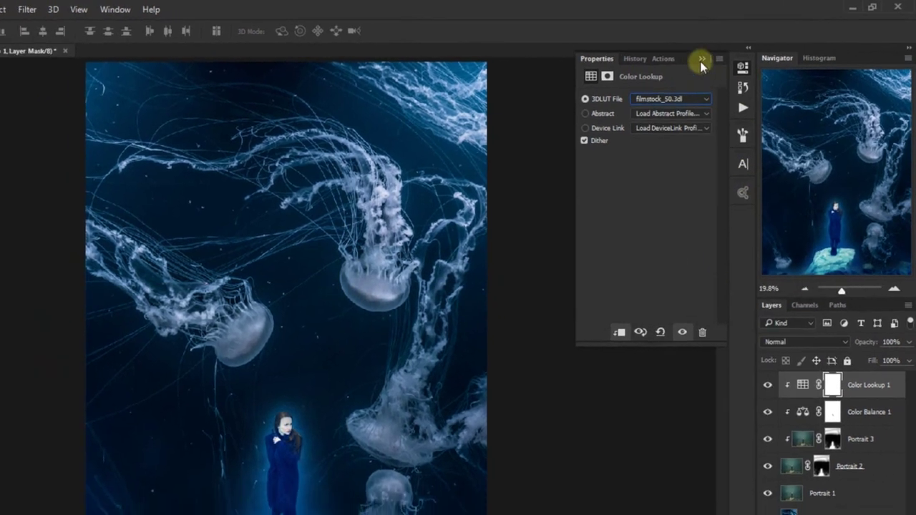
pyautogui.click(702, 59)
pyautogui.click(793, 319)
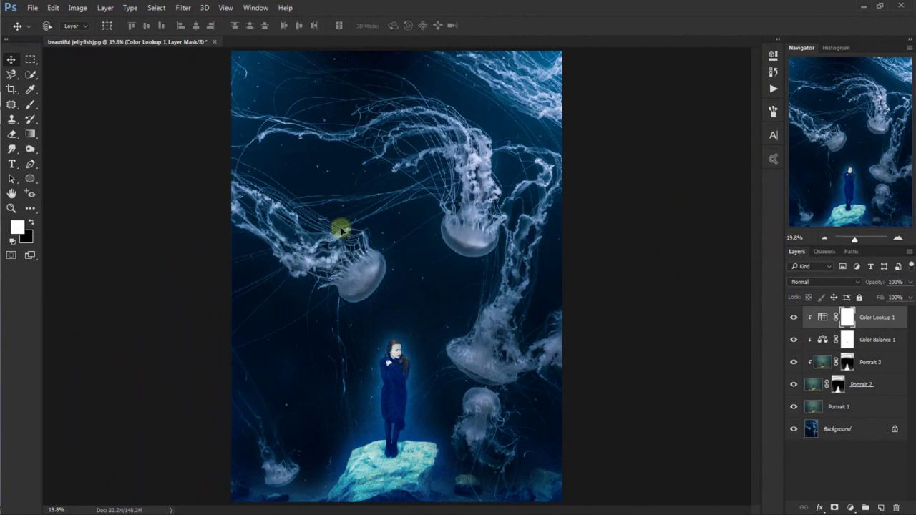
pyautogui.click(225, 7)
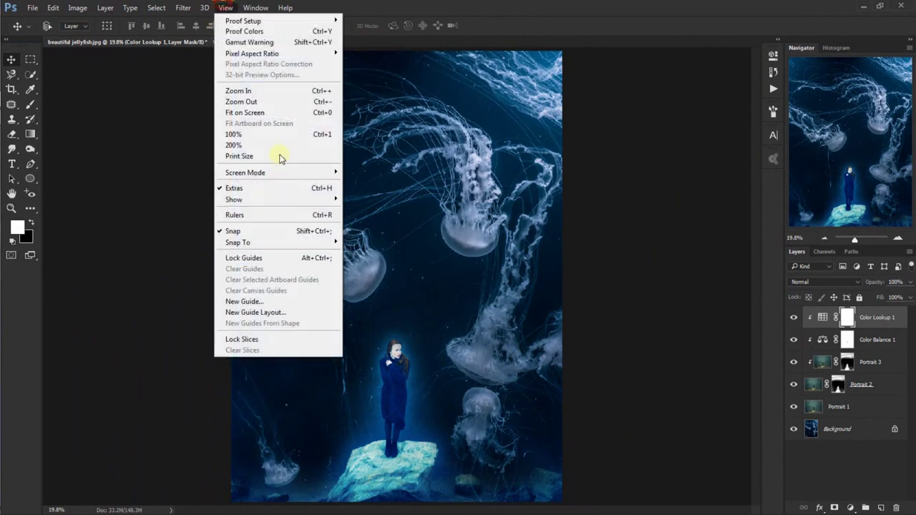
# Step: At 100% zoom, erase the Color Lookup 1 mask over the woman's forehead and cheek
pyautogui.click(285, 133)
pyautogui.moveTo(857, 173); pyautogui.dragTo(849, 194)
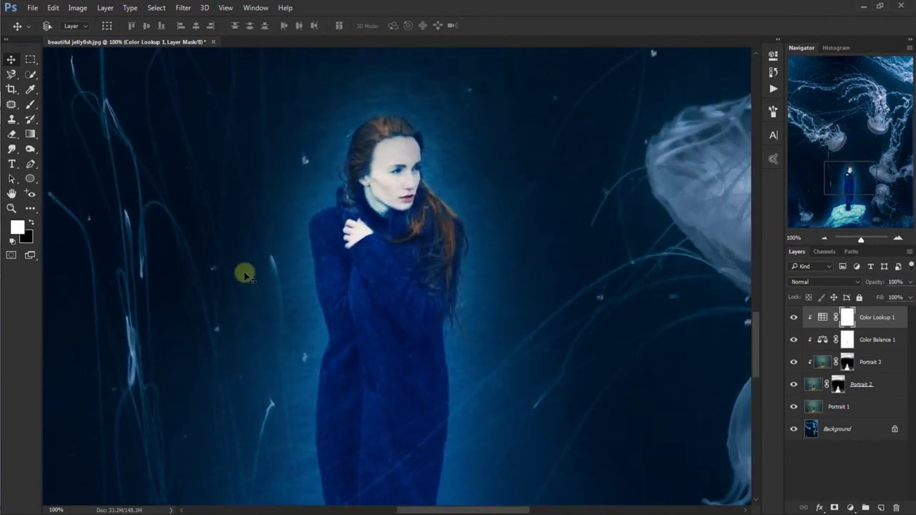
pyautogui.click(16, 138)
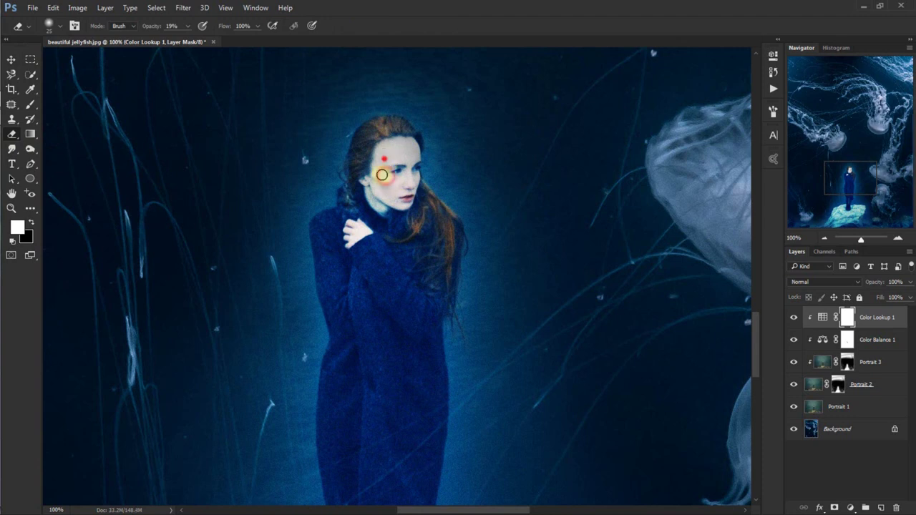
pyautogui.moveTo(399, 159)
pyautogui.mouseDown()
pyautogui.moveTo(402, 193)
pyautogui.moveTo(398, 180)
pyautogui.moveTo(388, 199)
pyautogui.mouseUp()
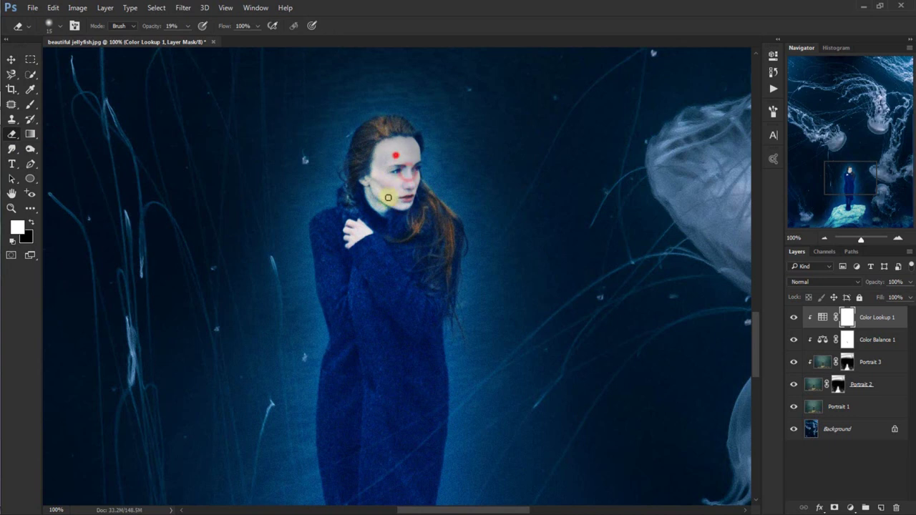
pyautogui.moveTo(390, 147)
pyautogui.mouseDown()
pyautogui.moveTo(371, 199)
pyautogui.moveTo(401, 185)
pyautogui.moveTo(369, 197)
pyautogui.mouseUp()
pyautogui.moveTo(412, 147); pyautogui.dragTo(374, 180)
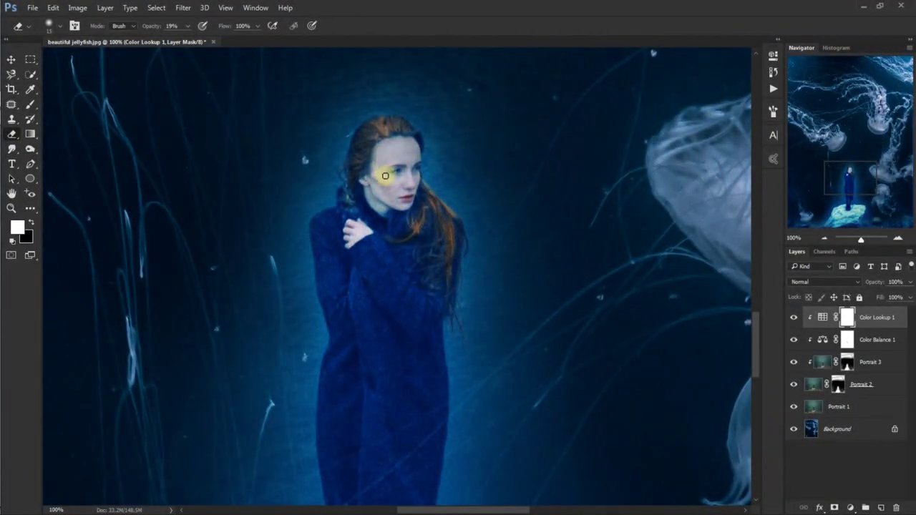
# Step: Fit the image on screen and add a Hue/Saturation layer with Saturation +43, Lightness +10
pyautogui.click(11, 59)
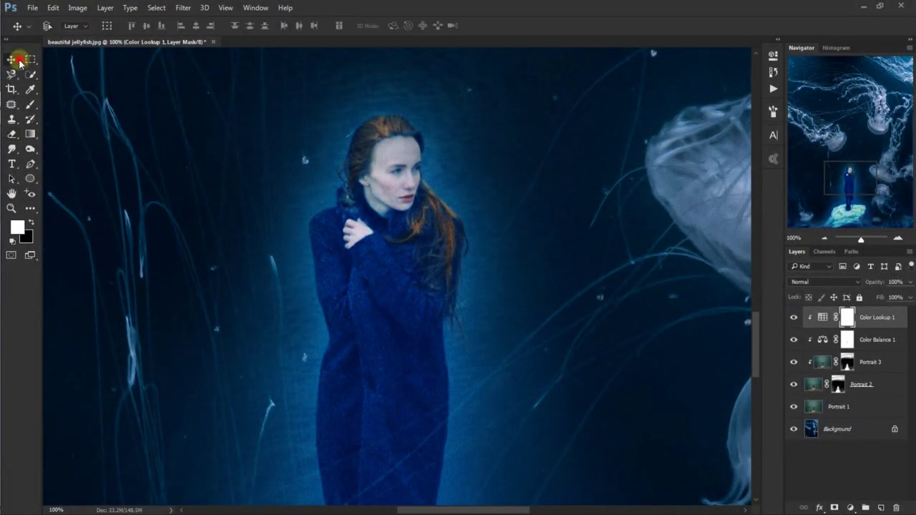
pyautogui.click(226, 7)
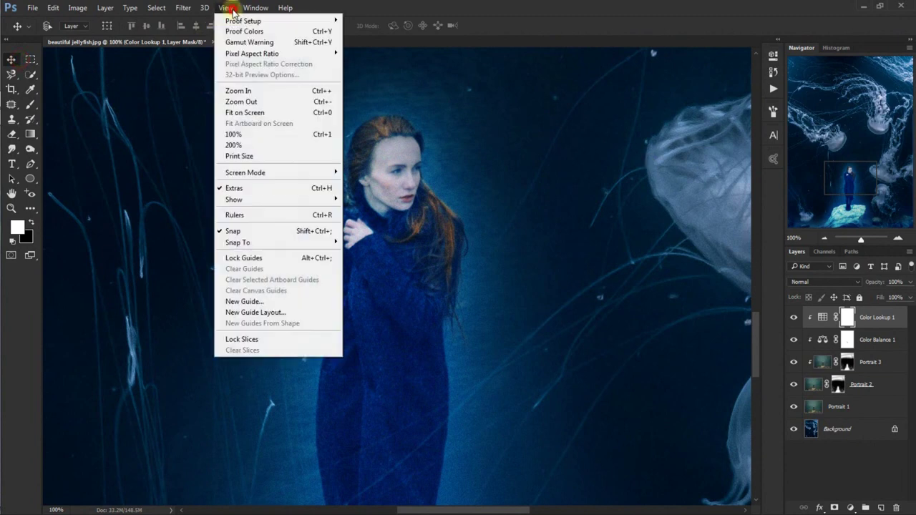
pyautogui.click(243, 111)
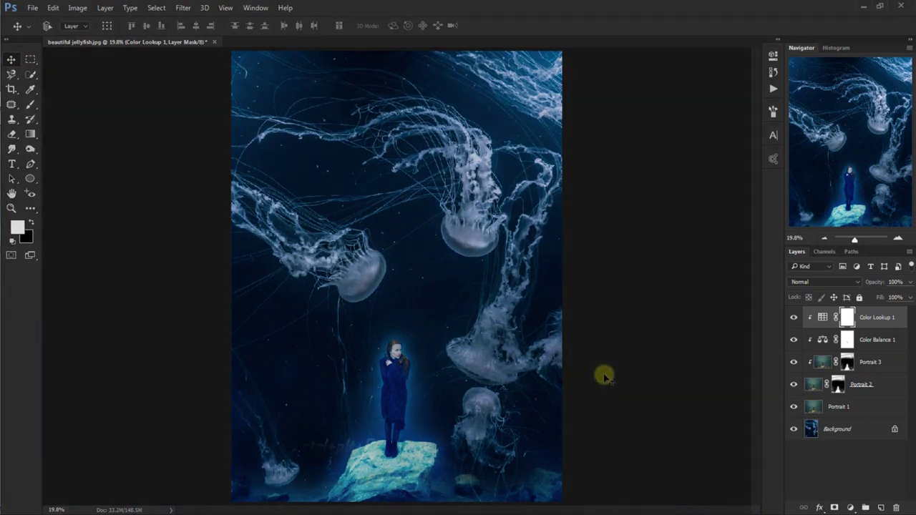
pyautogui.click(852, 507)
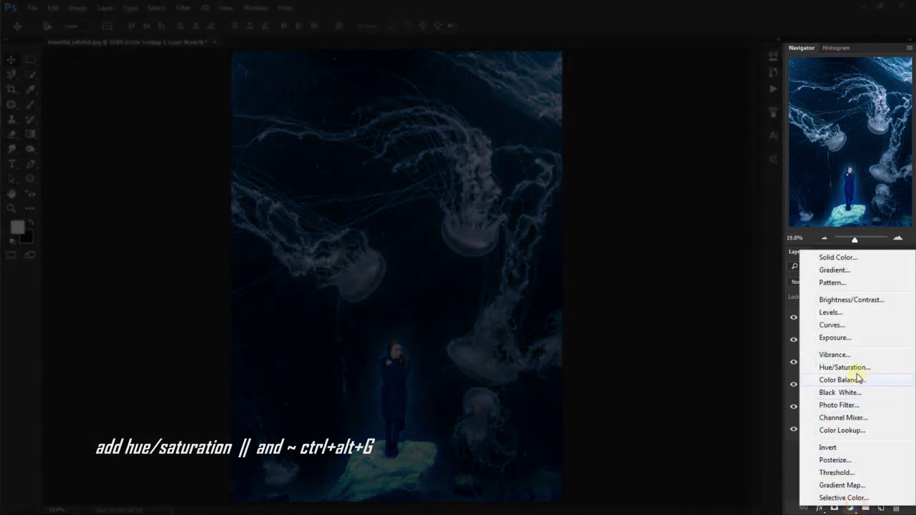
pyautogui.click(848, 368)
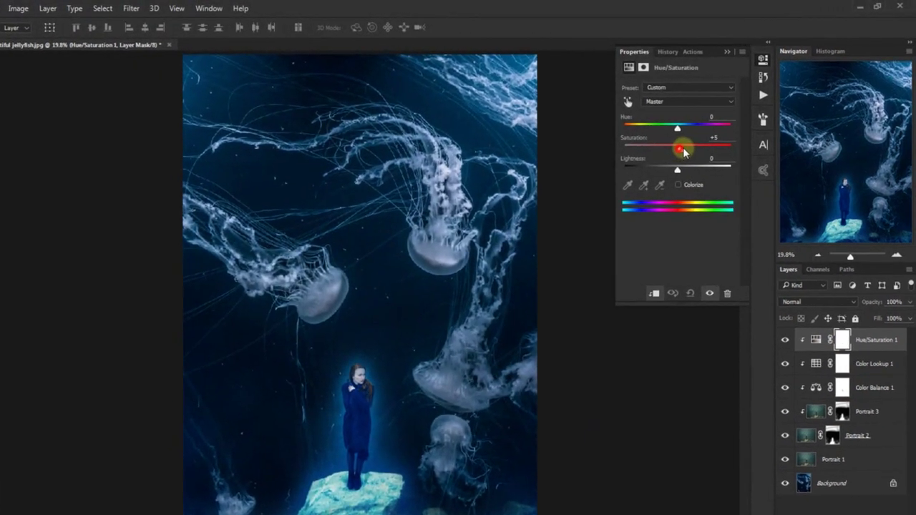
pyautogui.moveTo(693, 138); pyautogui.dragTo(714, 138)
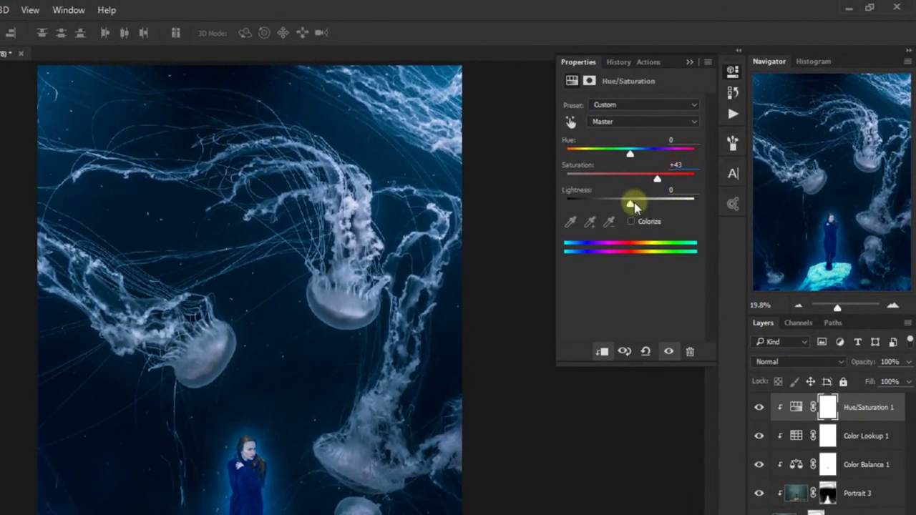
pyautogui.moveTo(631, 204); pyautogui.dragTo(677, 189)
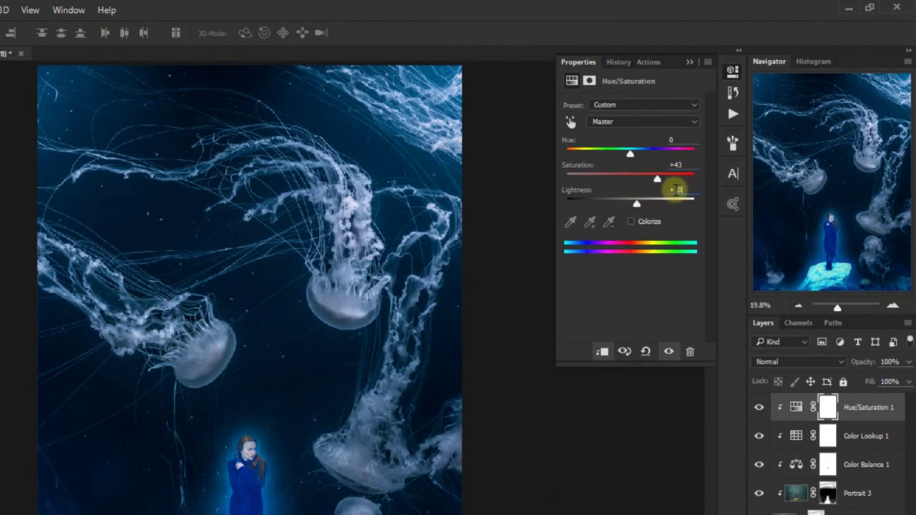
pyautogui.click(691, 64)
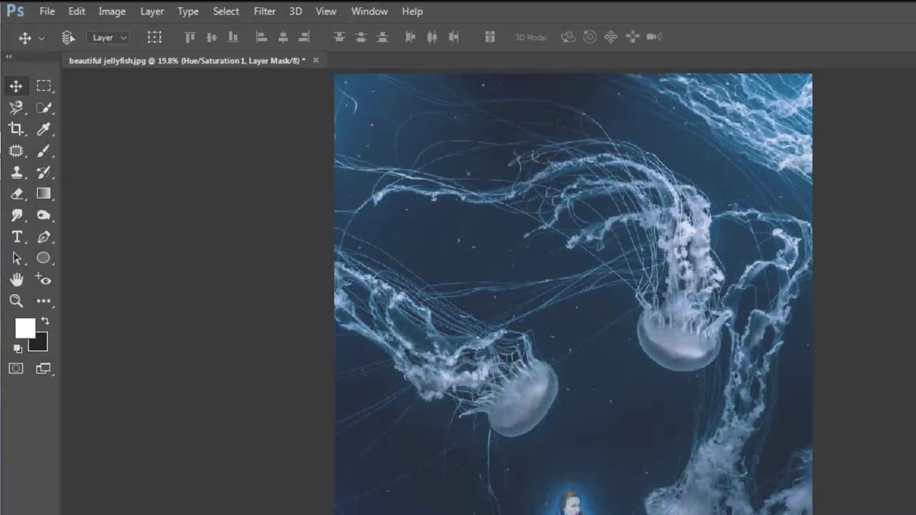
# Step: Save a layered Photoshop copy named 'fantasyl jellyfish photo effects.psd' in the Fantasy jellyfish folder
pyautogui.click(32, 8)
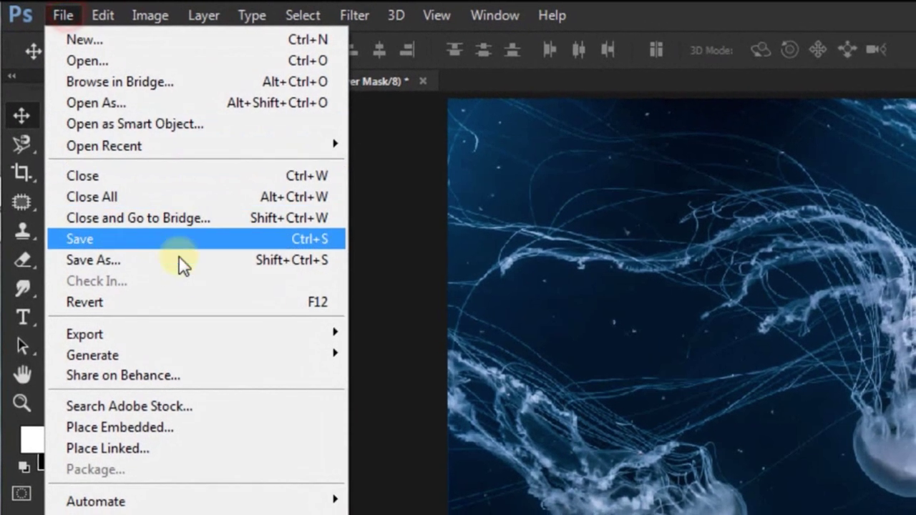
pyautogui.click(144, 244)
pyautogui.moveTo(549, 289); pyautogui.dragTo(367, 305)
pyautogui.write('fanta')
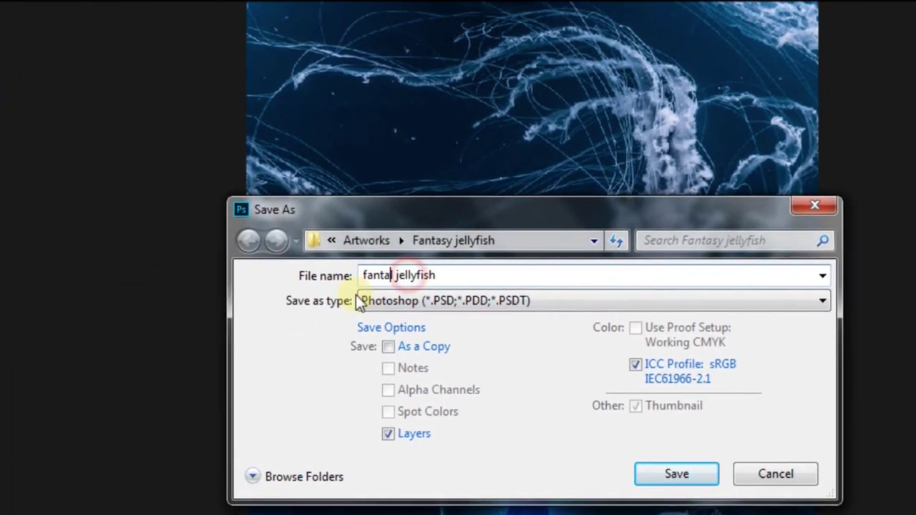
pyautogui.write('syl')
pyautogui.click(501, 284)
pyautogui.write('photo affect')
pyautogui.doubleClick(452, 255)
pyautogui.write('effects')
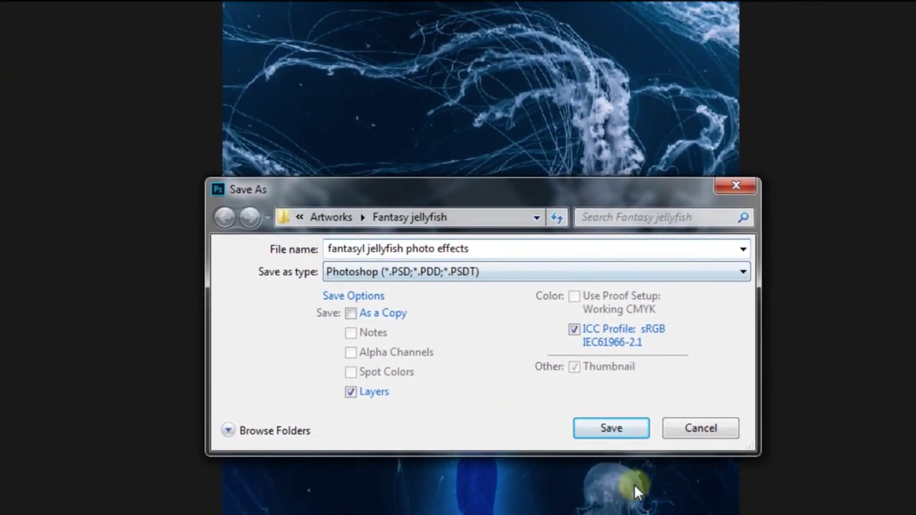
pyautogui.click(626, 439)
pyautogui.click(647, 239)
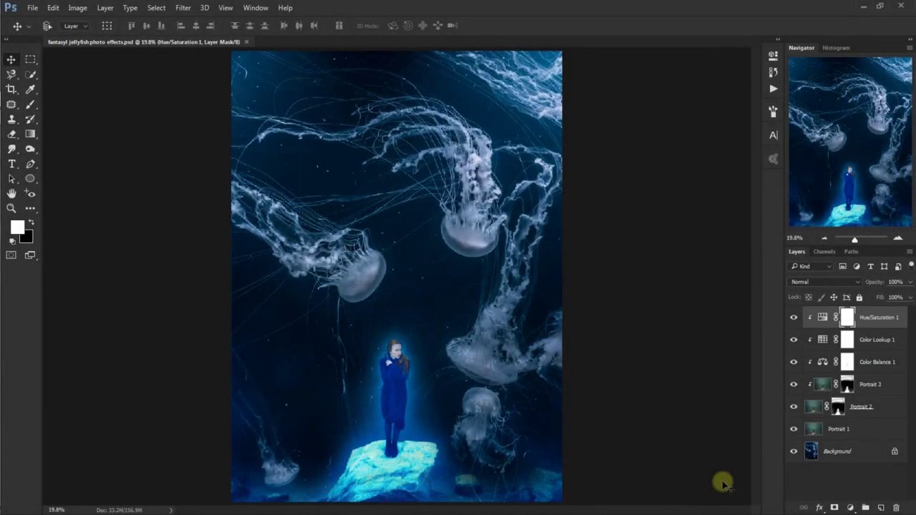
# Step: Add a Color Lookup adjustment layer using the Bleach Bypass.look 3DLUT file
pyautogui.click(853, 507)
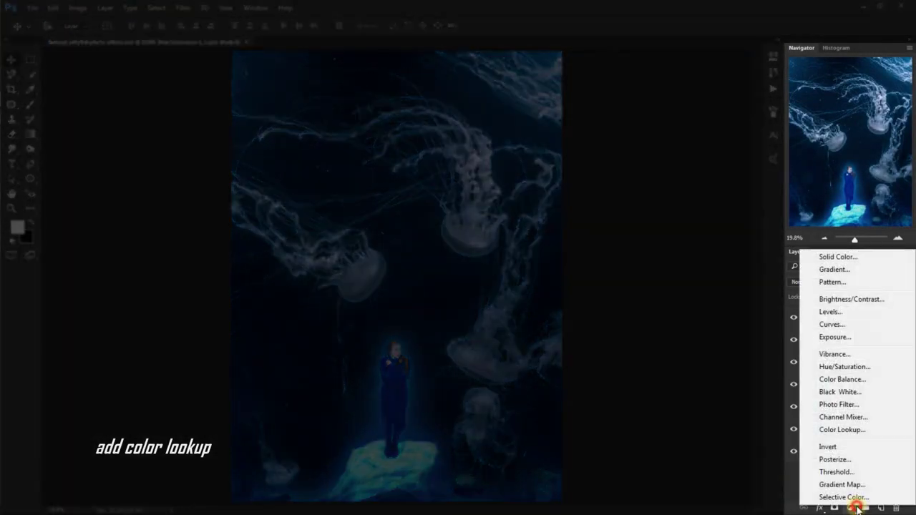
pyautogui.click(858, 431)
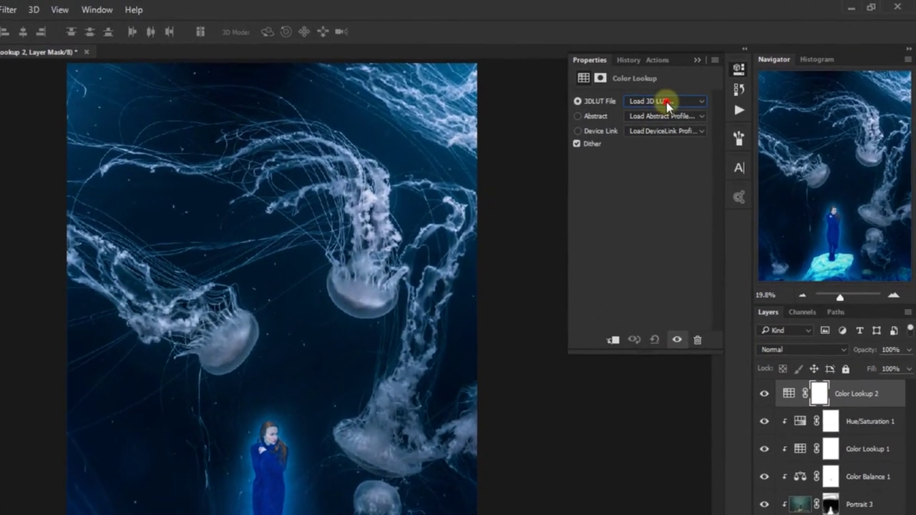
pyautogui.click(685, 94)
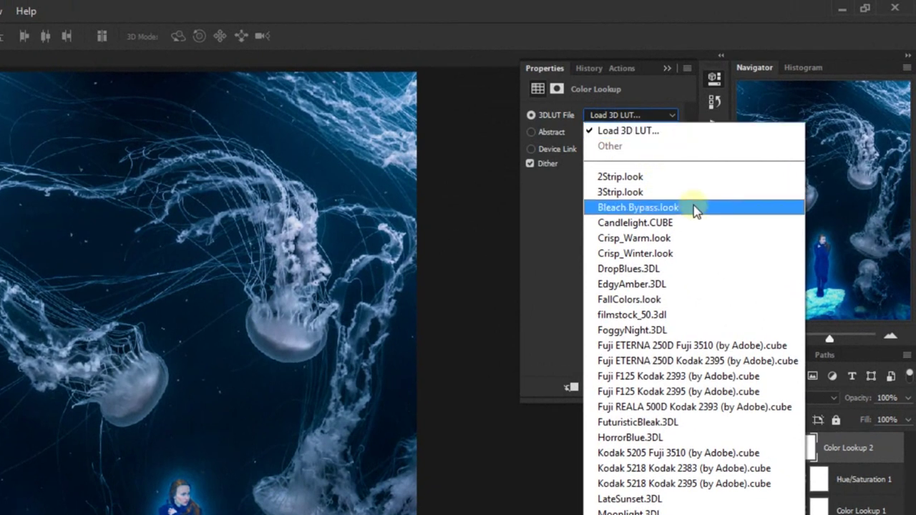
pyautogui.click(694, 207)
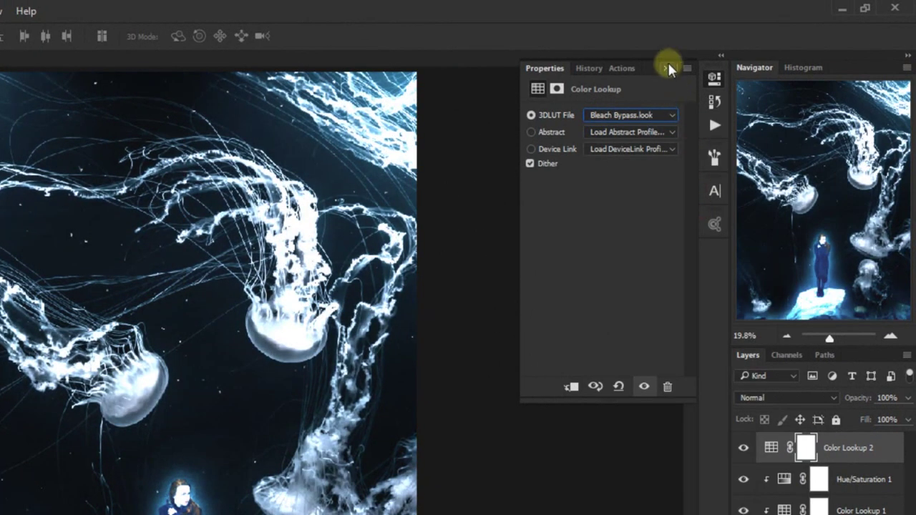
pyautogui.click(667, 66)
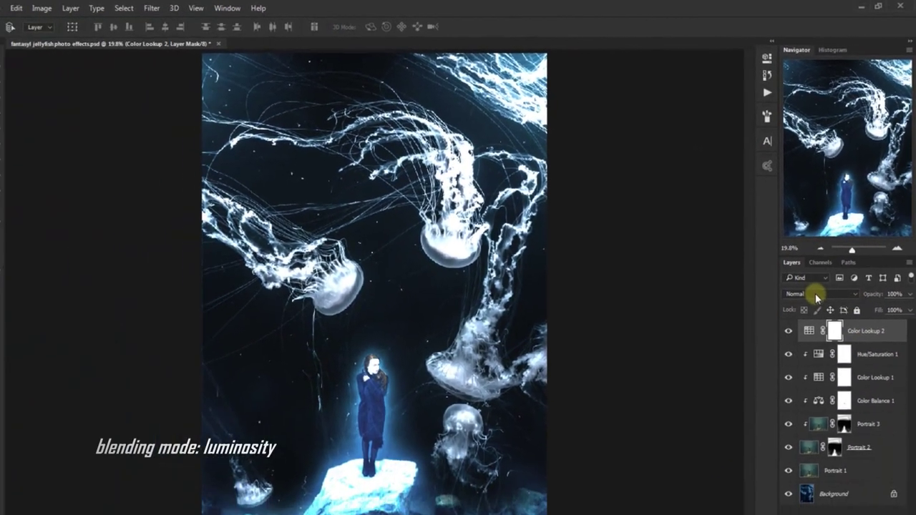
# Step: Set the Color Lookup 2 layer to Luminosity blend mode at 30% opacity
pyautogui.click(815, 294)
pyautogui.click(817, 286)
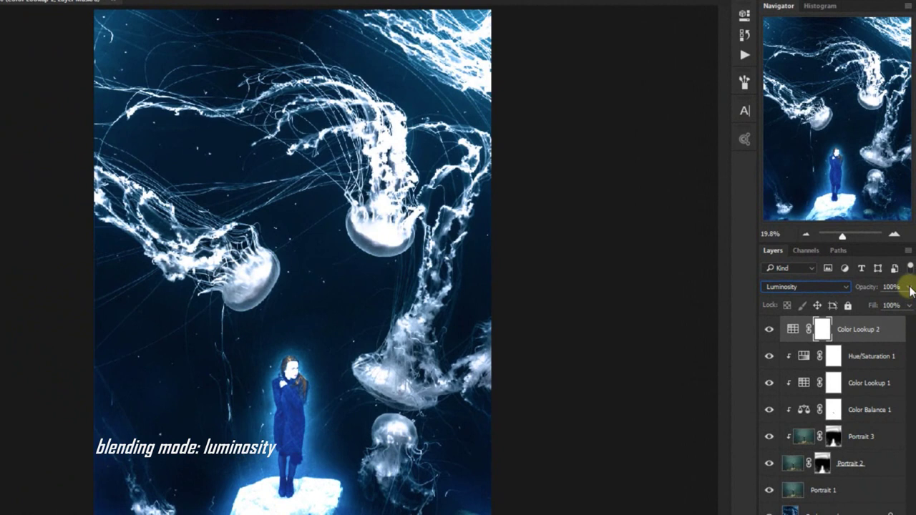
pyautogui.click(909, 282)
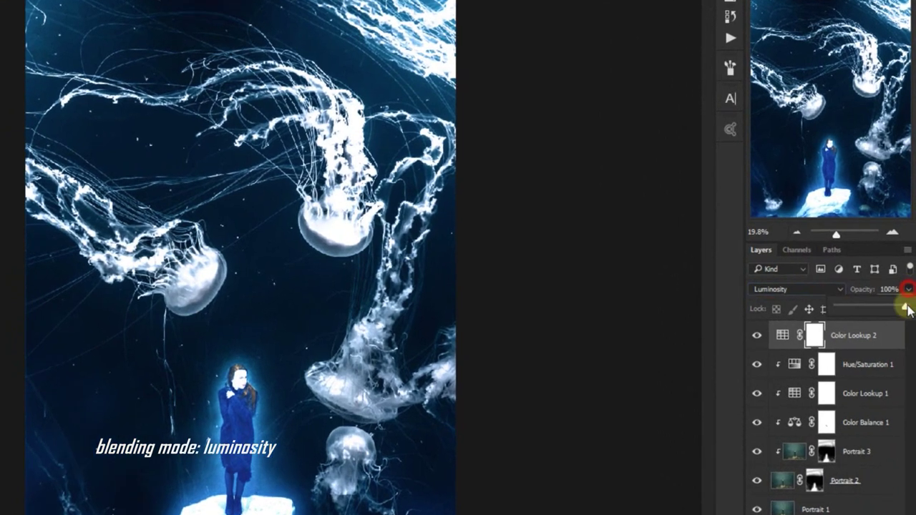
pyautogui.moveTo(905, 313); pyautogui.dragTo(866, 312)
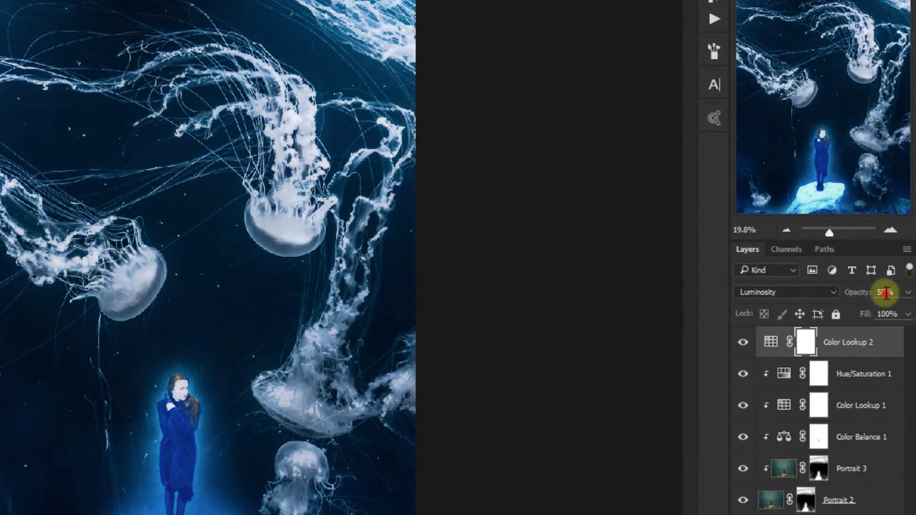
pyautogui.write('30')
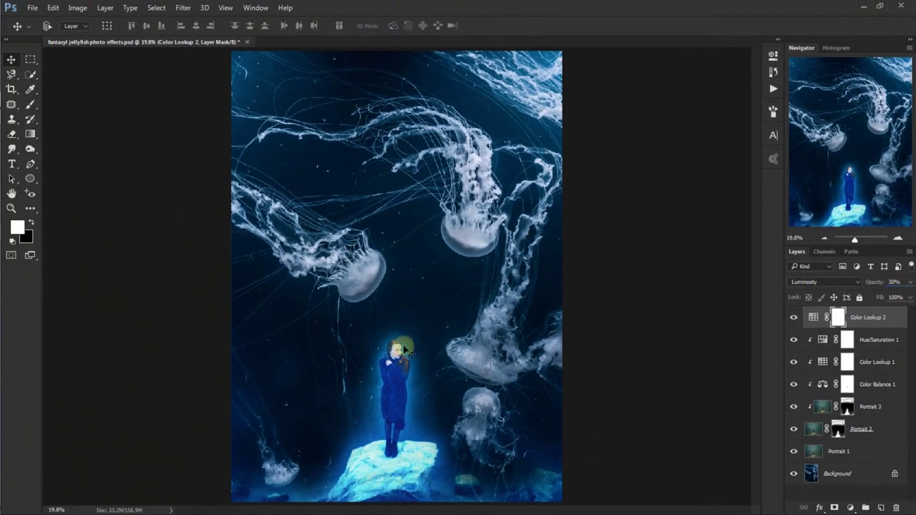
# Step: Load the Color Lookup 1 mask as a selection, invert it, and target the Color Lookup 2 mask
pyautogui.click(226, 8)
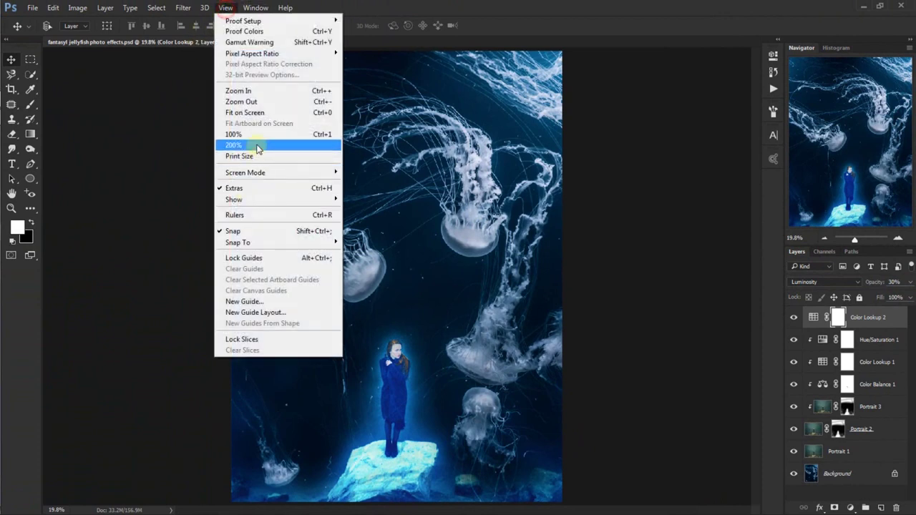
pyautogui.click(266, 136)
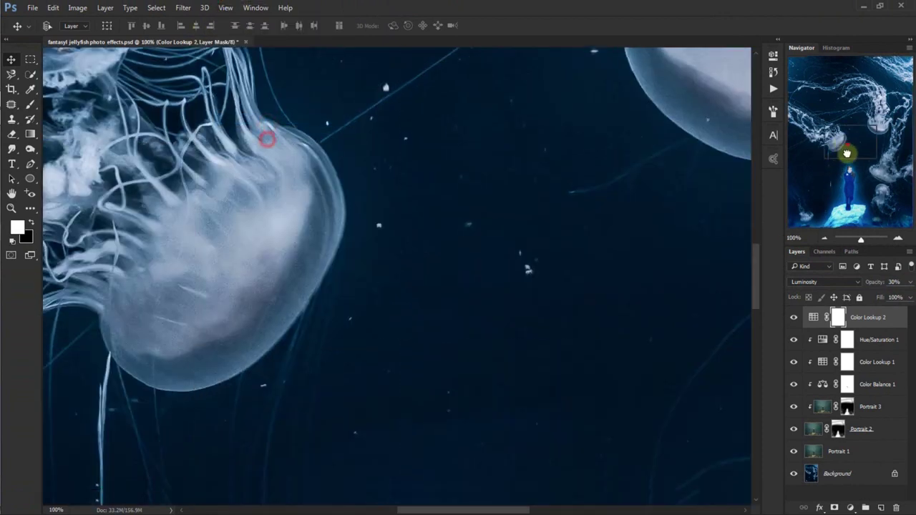
pyautogui.moveTo(847, 153); pyautogui.dragTo(847, 181)
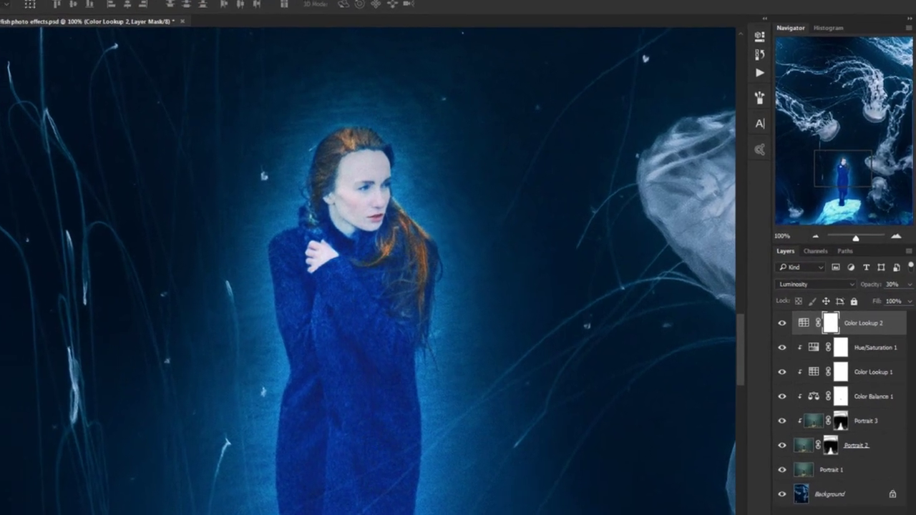
pyautogui.keyDown('ctrl'); pyautogui.click(840, 376); pyautogui.keyUp('ctrl')
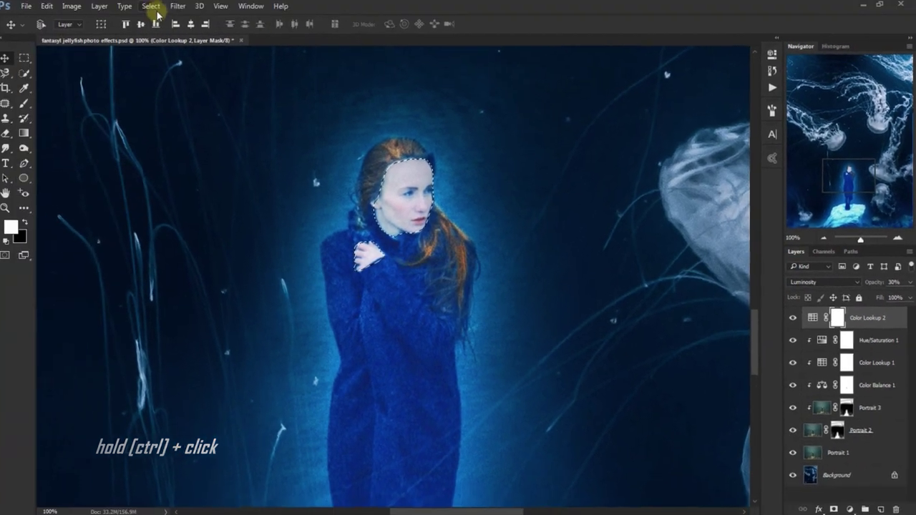
pyautogui.click(157, 8)
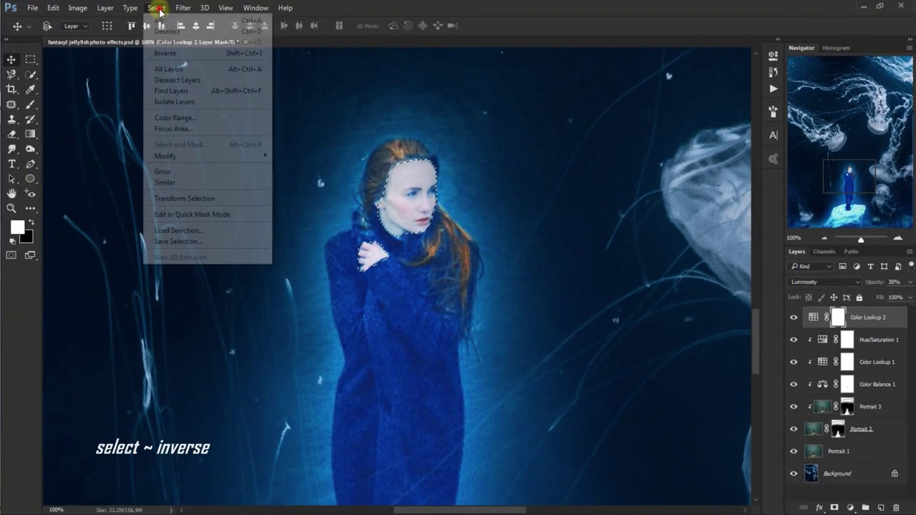
pyautogui.click(165, 53)
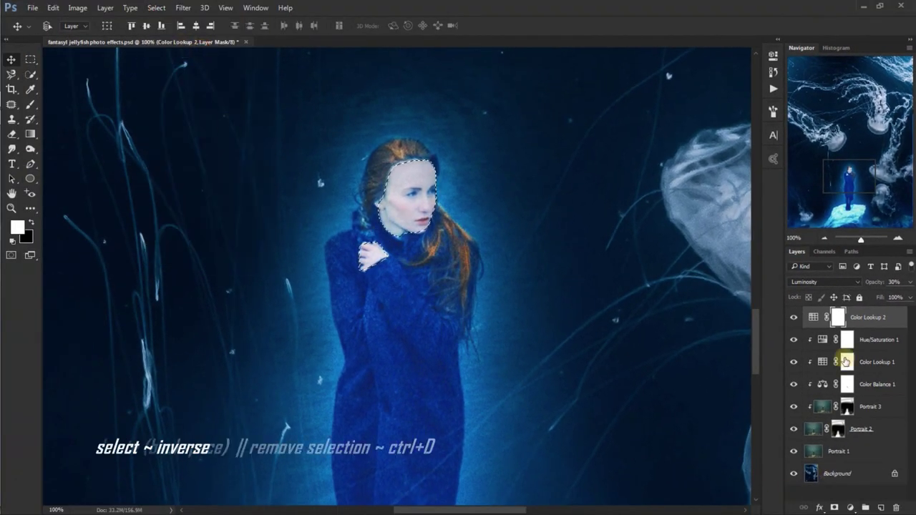
pyautogui.click(838, 319)
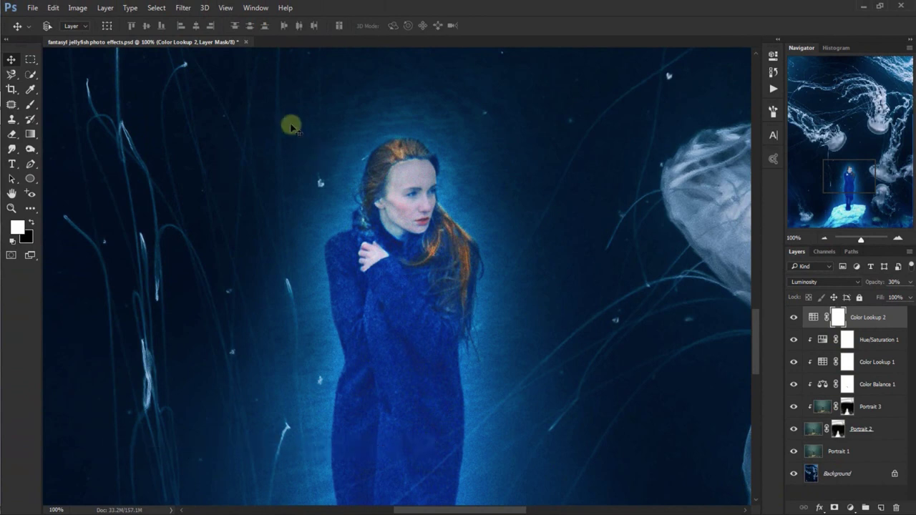
# Step: Disable the Color Lookup 2 layer mask and add a new empty Layer 1 on top
pyautogui.click(226, 8)
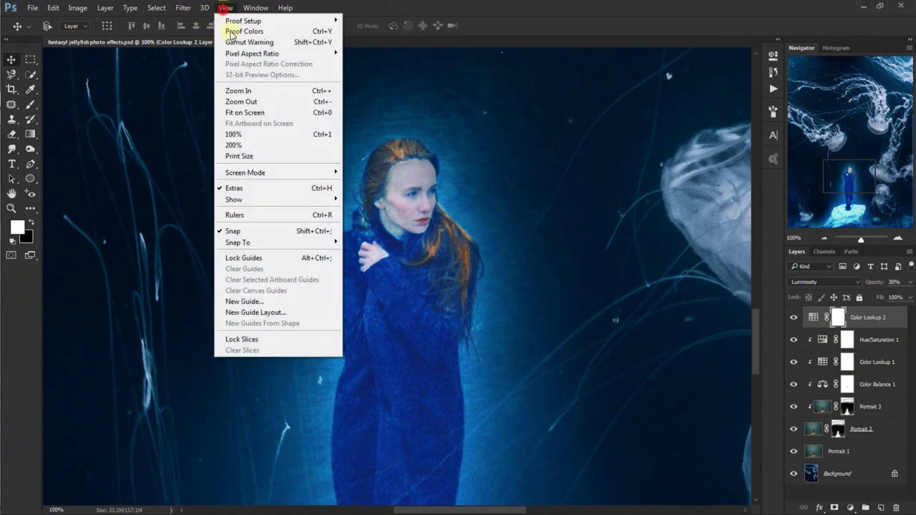
pyautogui.click(255, 112)
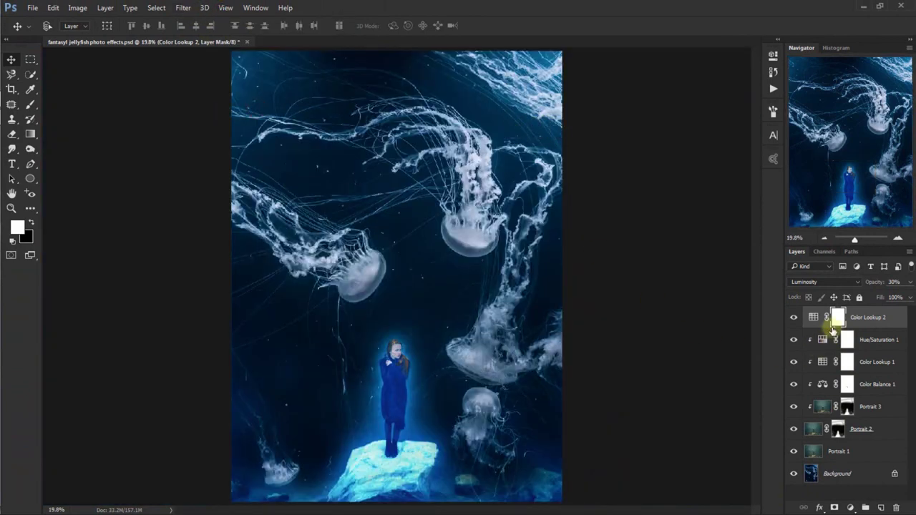
pyautogui.rightClick(834, 323)
pyautogui.click(839, 327)
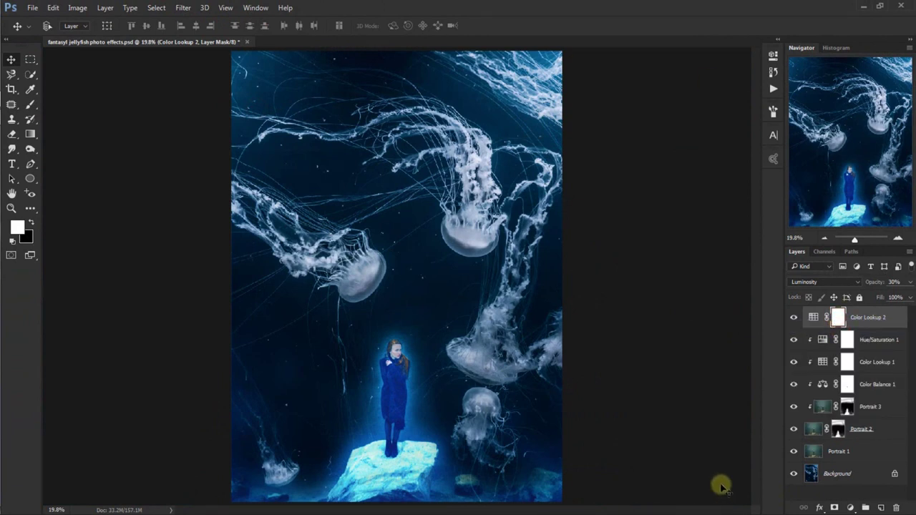
pyautogui.click(880, 508)
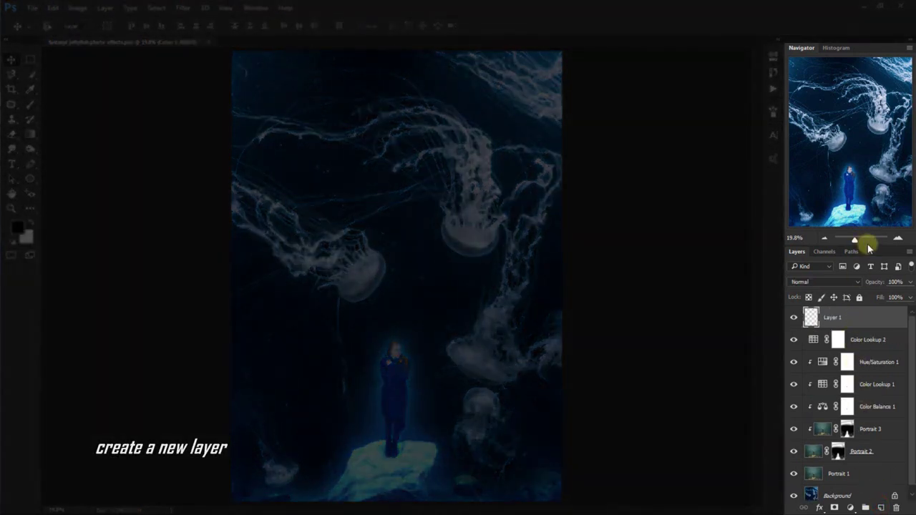
# Step: Set the foreground colour to light blue #5dbaf4
pyautogui.moveTo(867, 244); pyautogui.dragTo(866, 184)
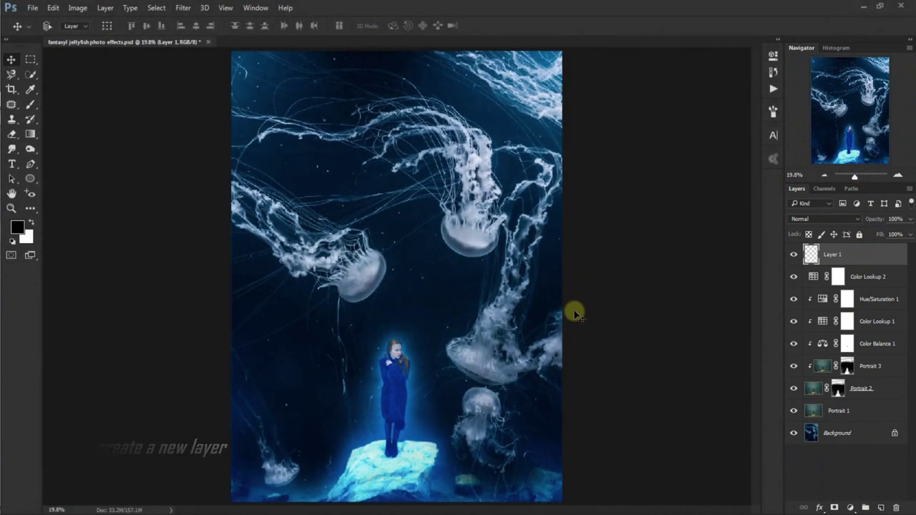
pyautogui.click(14, 228)
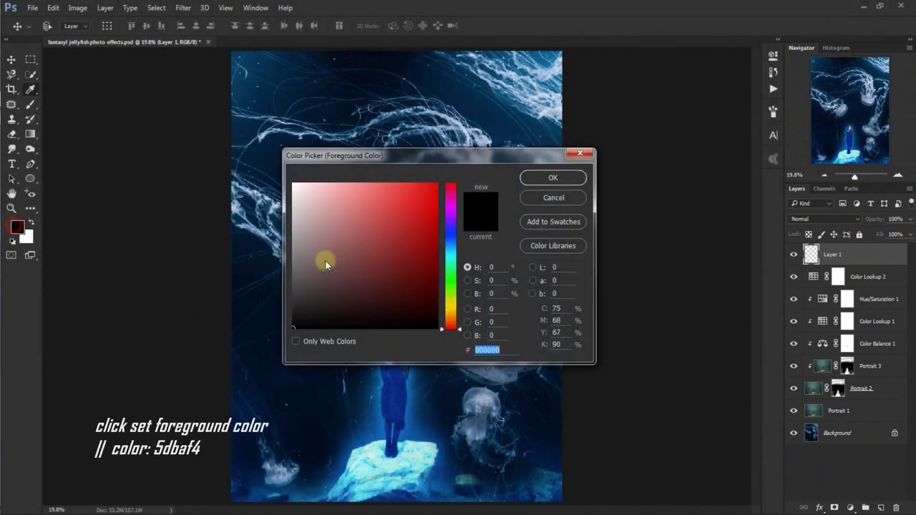
pyautogui.write('5dbaf4')
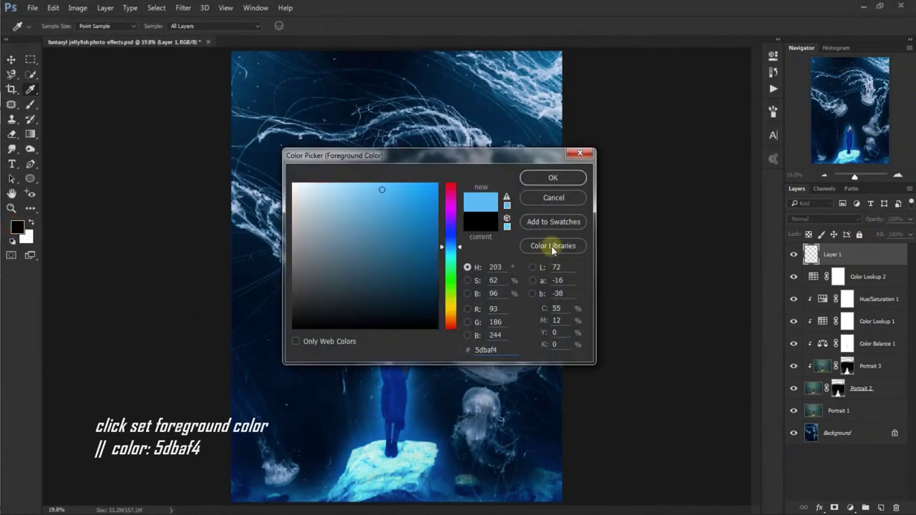
pyautogui.click(561, 179)
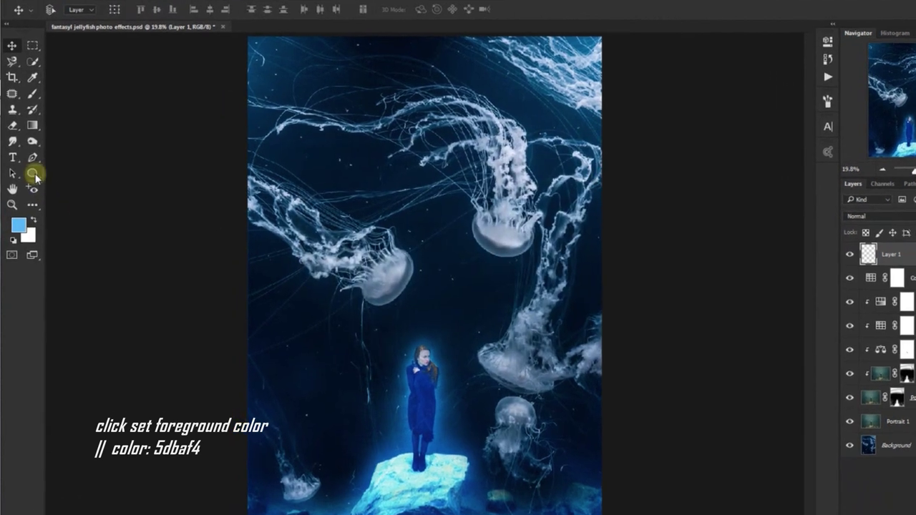
# Step: Draw a large centred circle over the girl with the Ellipse tool, then nudge it lower
pyautogui.click(31, 179)
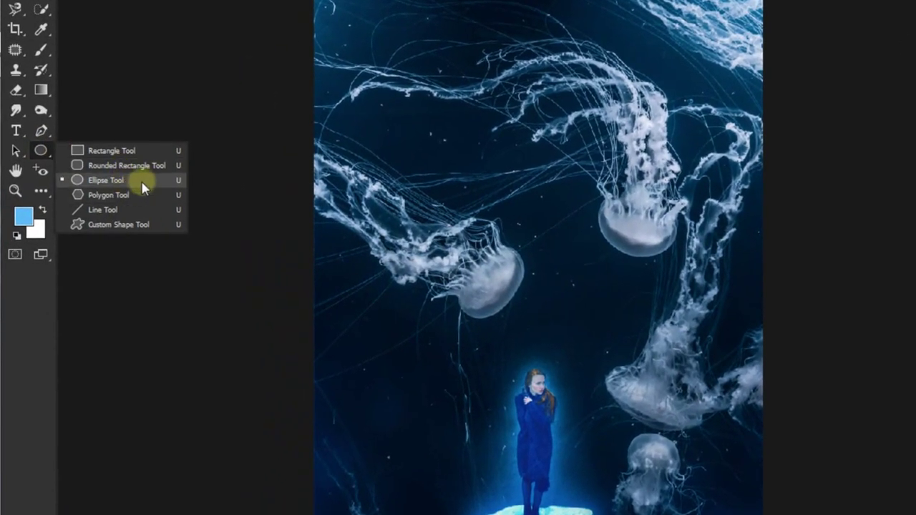
pyautogui.click(142, 180)
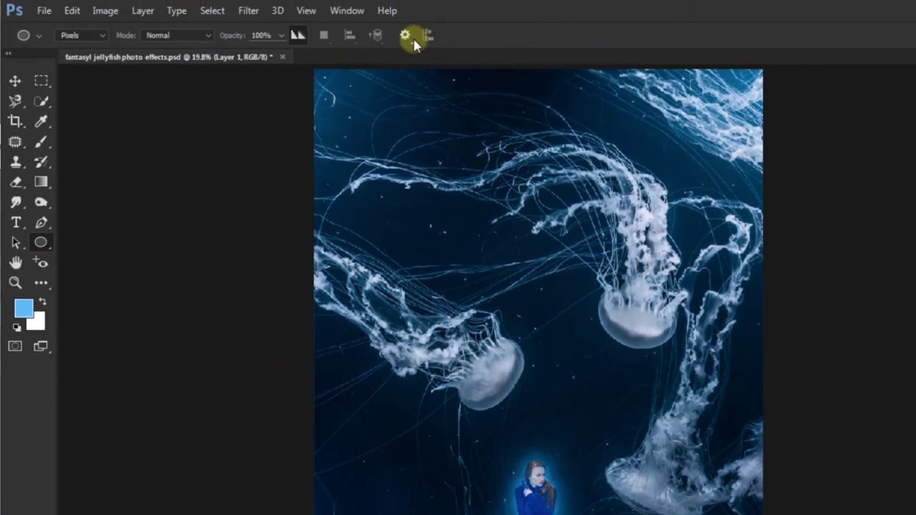
pyautogui.click(411, 35)
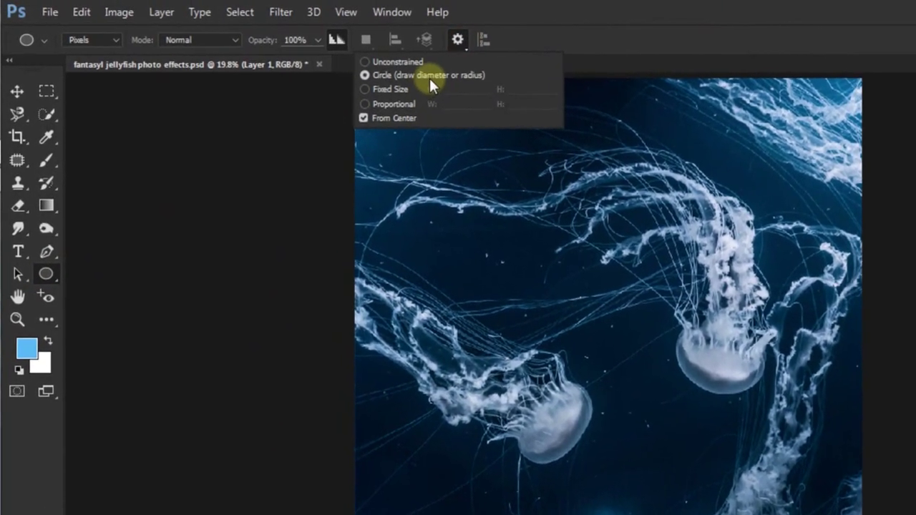
pyautogui.click(431, 78)
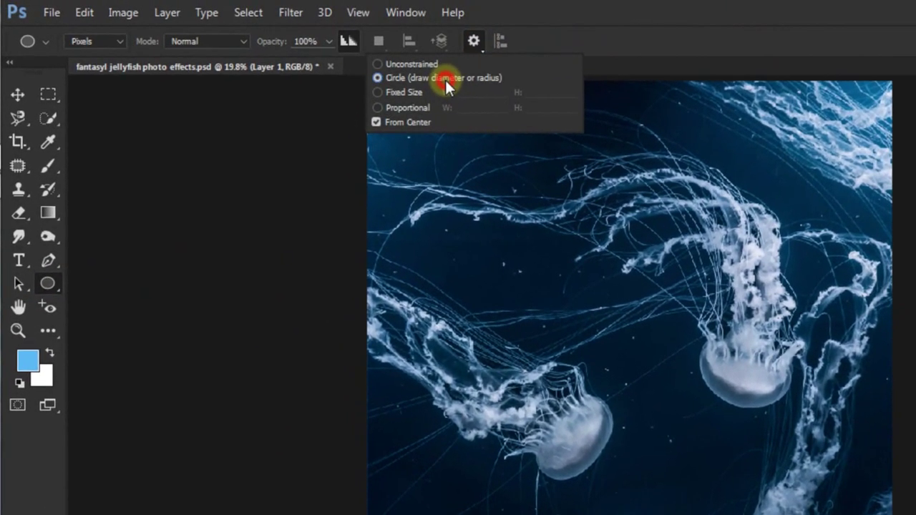
pyautogui.click(428, 121)
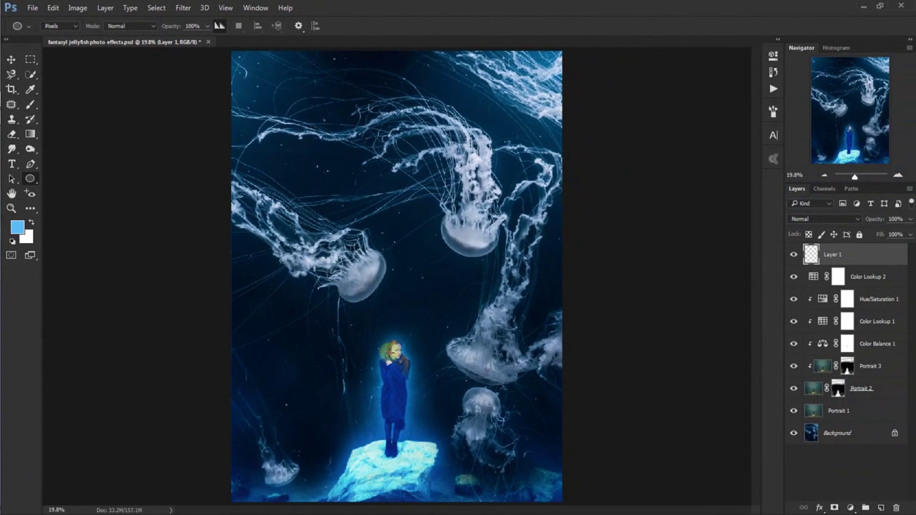
pyautogui.moveTo(392, 351); pyautogui.dragTo(482, 513)
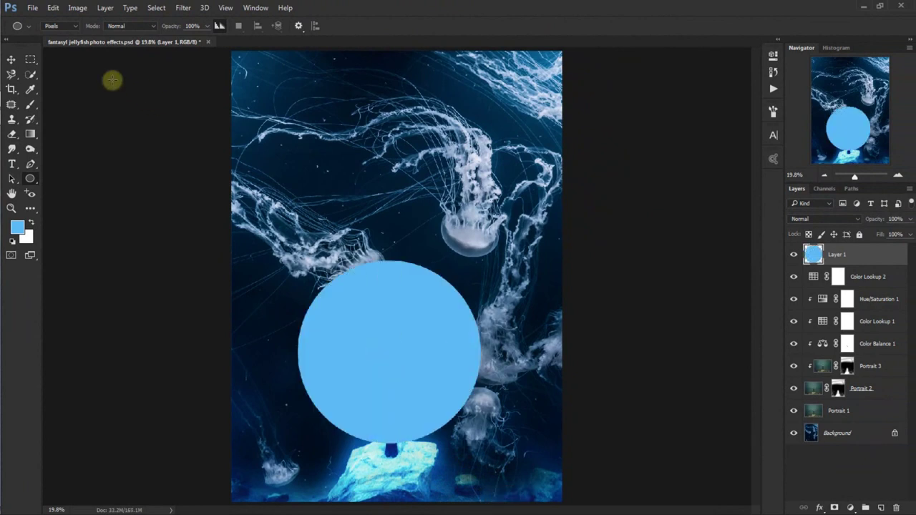
pyautogui.click(13, 60)
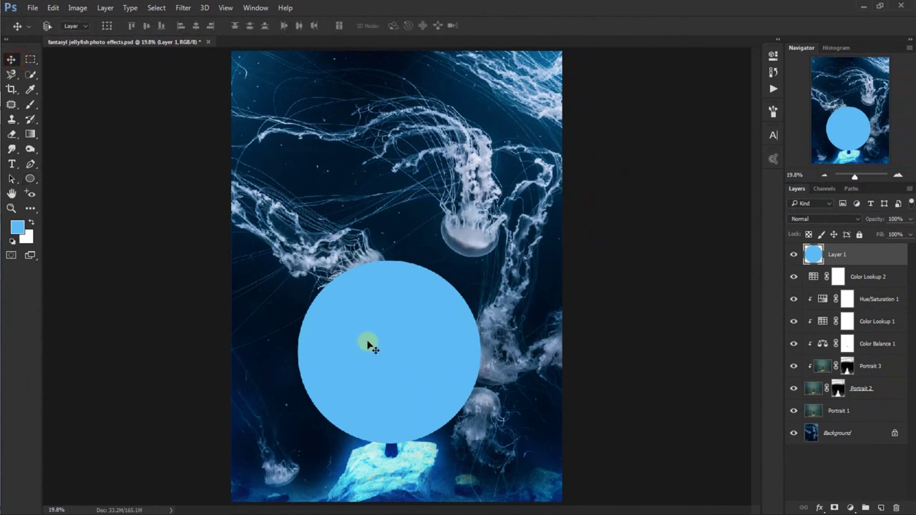
pyautogui.moveTo(370, 346)
pyautogui.mouseDown()
pyautogui.moveTo(408, 380)
pyautogui.moveTo(368, 351)
pyautogui.mouseUp()
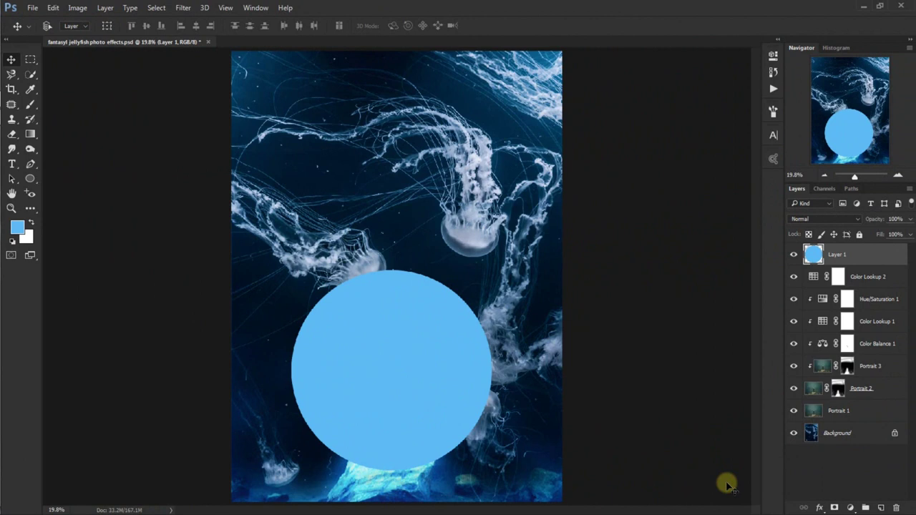
# Step: Convert Layer 1 to a smart object
pyautogui.rightClick(863, 258)
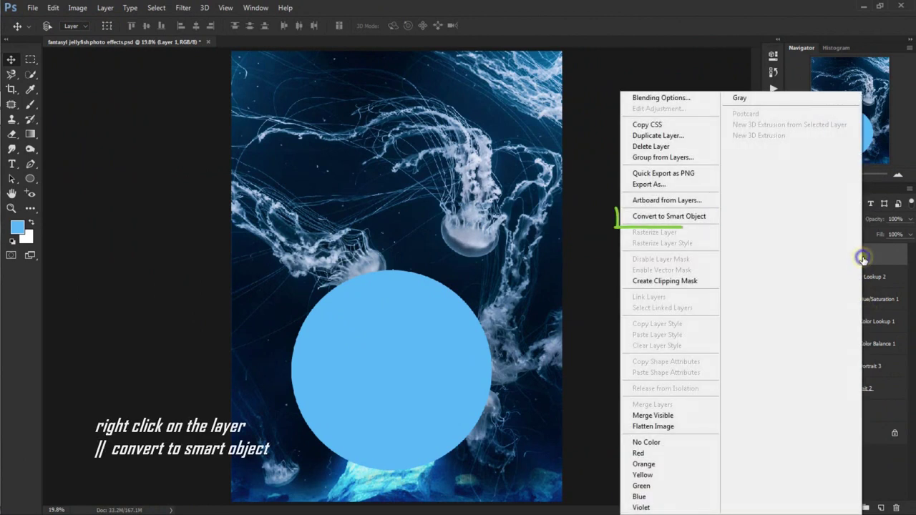
pyautogui.click(695, 217)
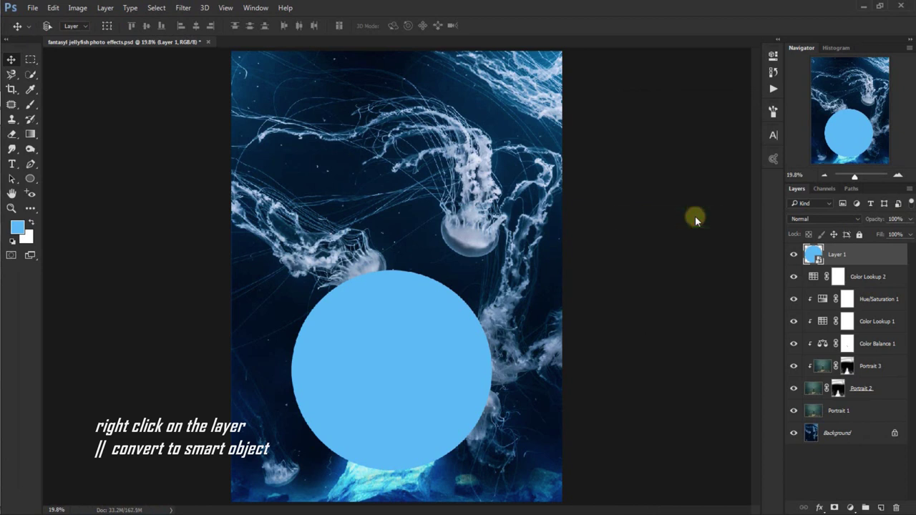
pyautogui.click(183, 7)
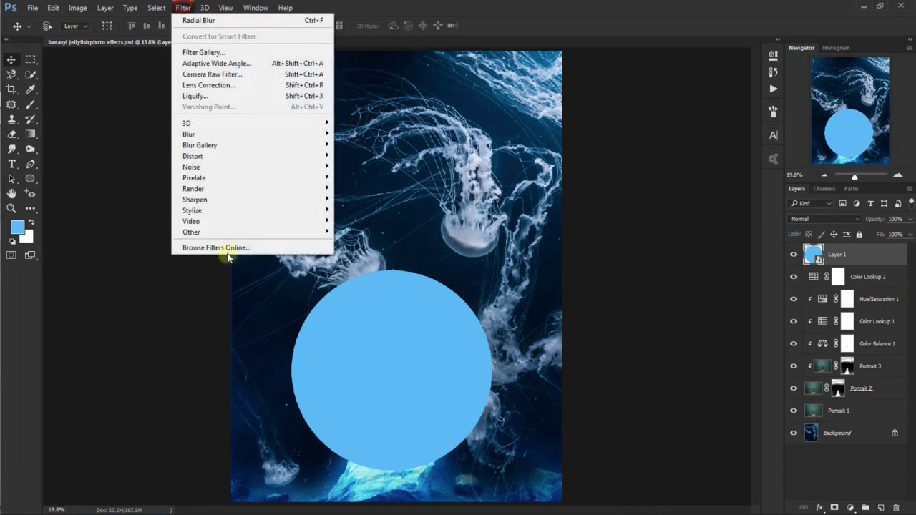
pyautogui.moveTo(188, 134)
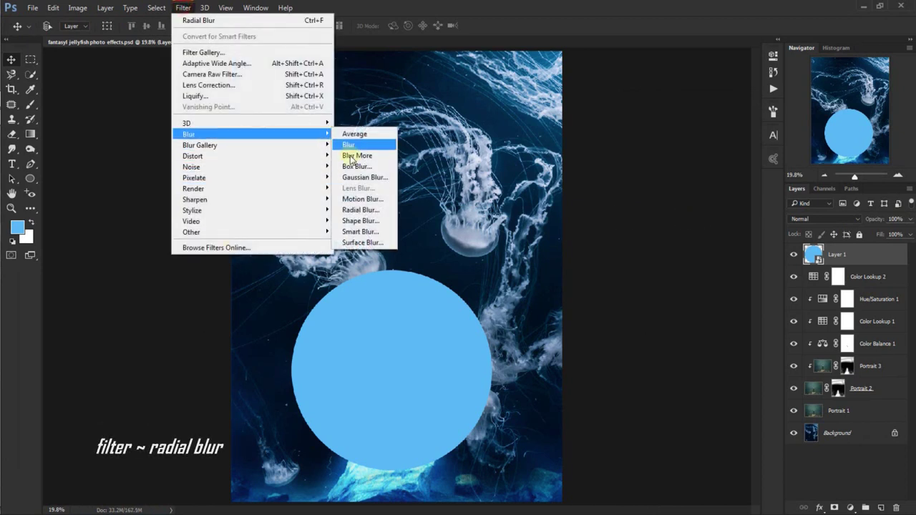
# Step: Apply a Zoom Radial Blur of amount 100, centred near the bottom, to the circle
pyautogui.click(361, 210)
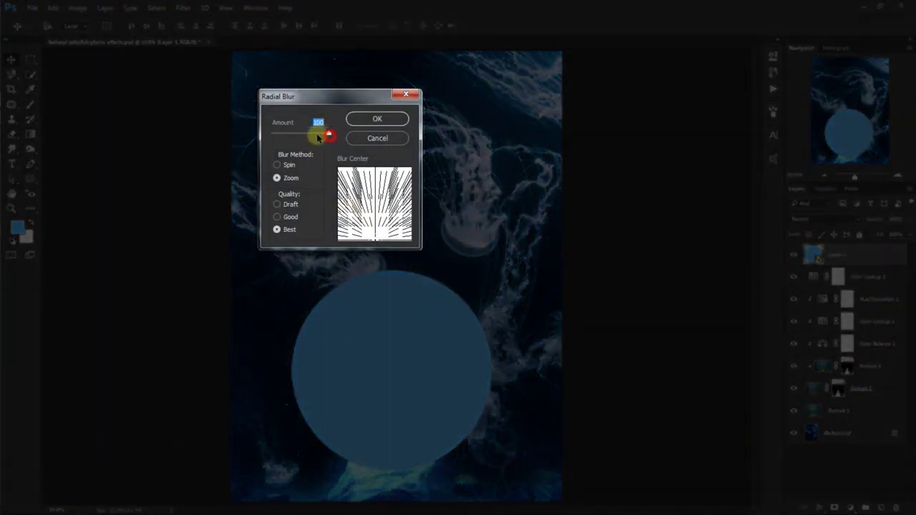
pyautogui.click(328, 134)
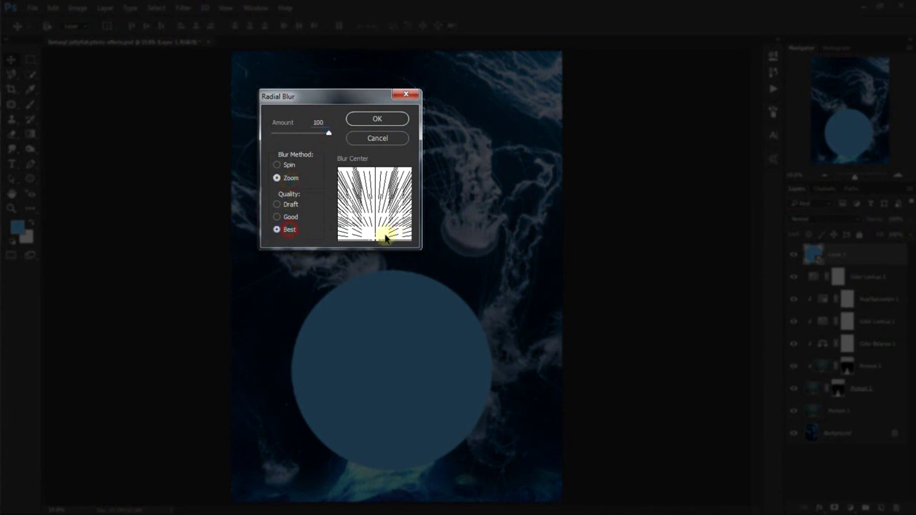
pyautogui.moveTo(373, 242)
pyautogui.mouseDown()
pyautogui.moveTo(378, 184)
pyautogui.moveTo(374, 244)
pyautogui.mouseUp()
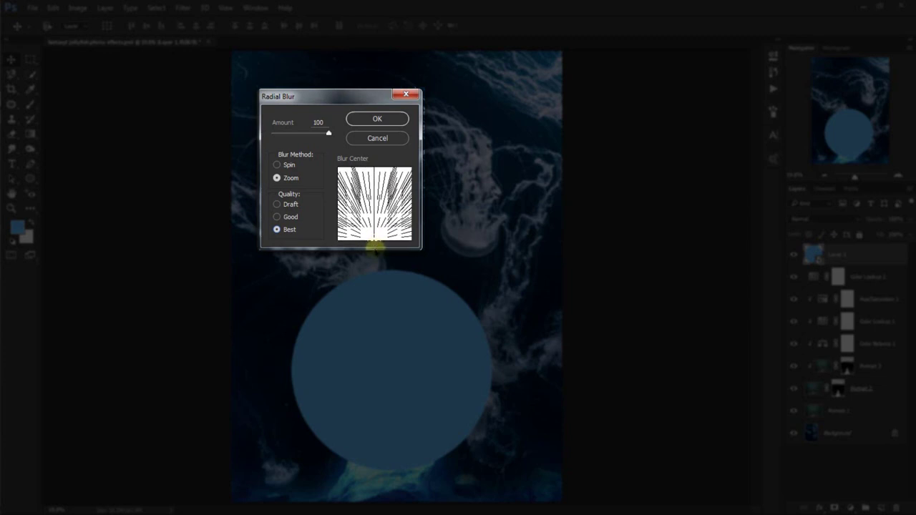
pyautogui.click(387, 118)
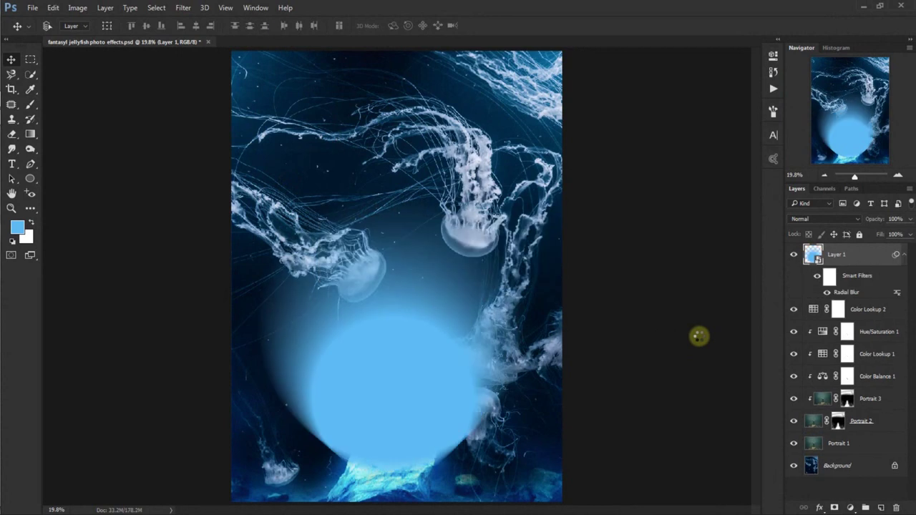
# Step: Set Layer 1's blend mode to Soft Light
pyautogui.click(825, 221)
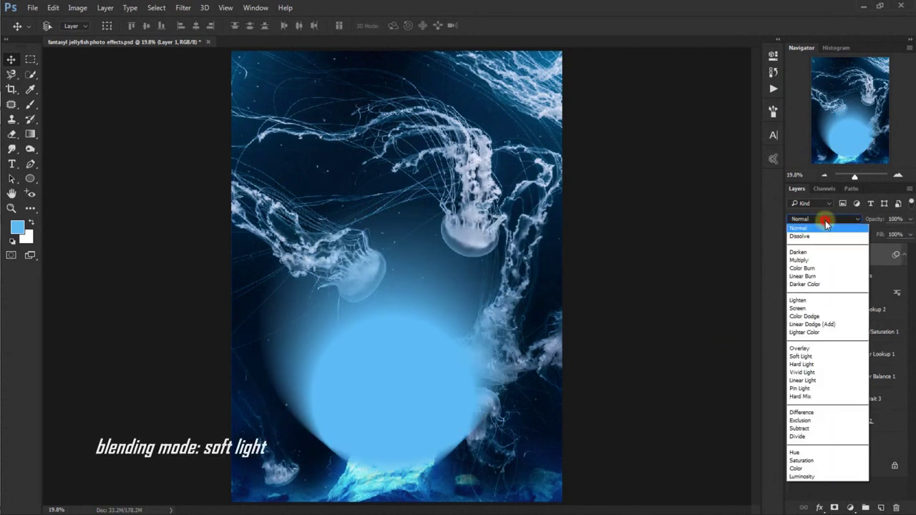
pyautogui.click(844, 357)
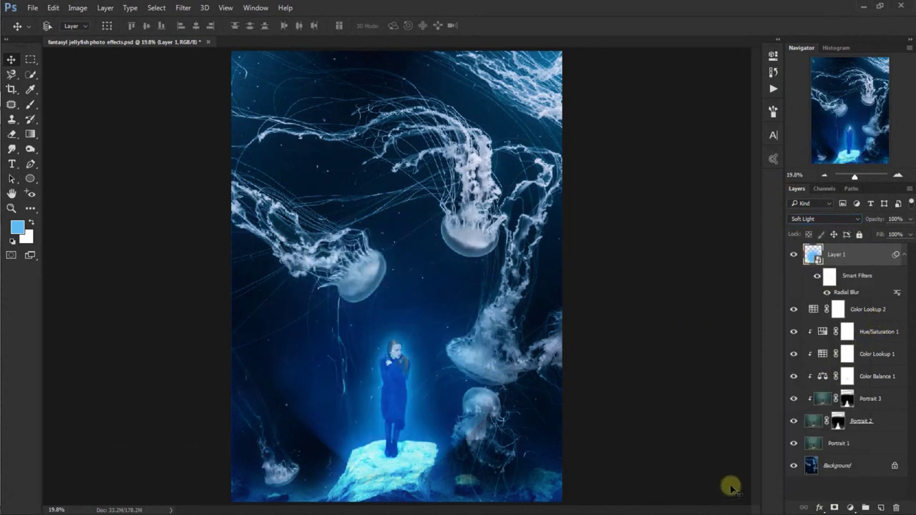
pyautogui.click(904, 256)
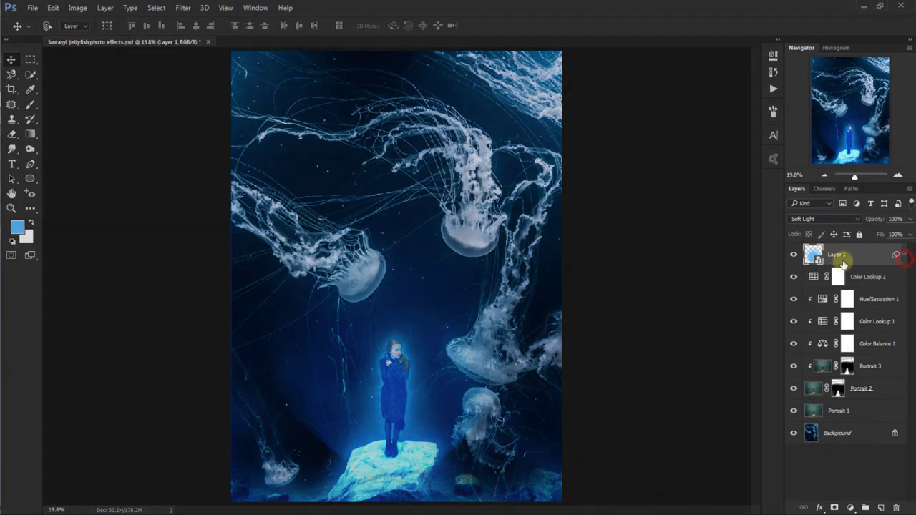
# Step: Duplicate Layer 1 and transform the copy into a tall, narrow beam rising above the girl
pyautogui.hotkey('ctrl', 'j')
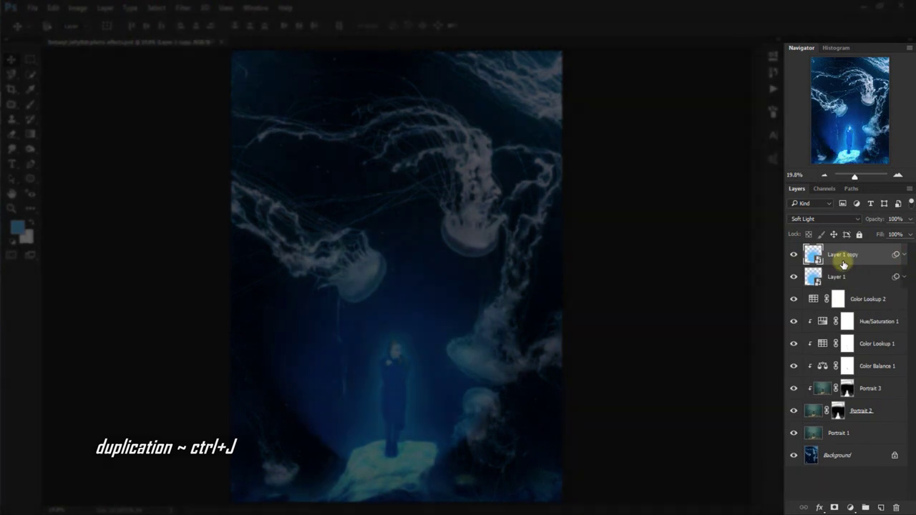
pyautogui.hotkey('ctrl', 't')
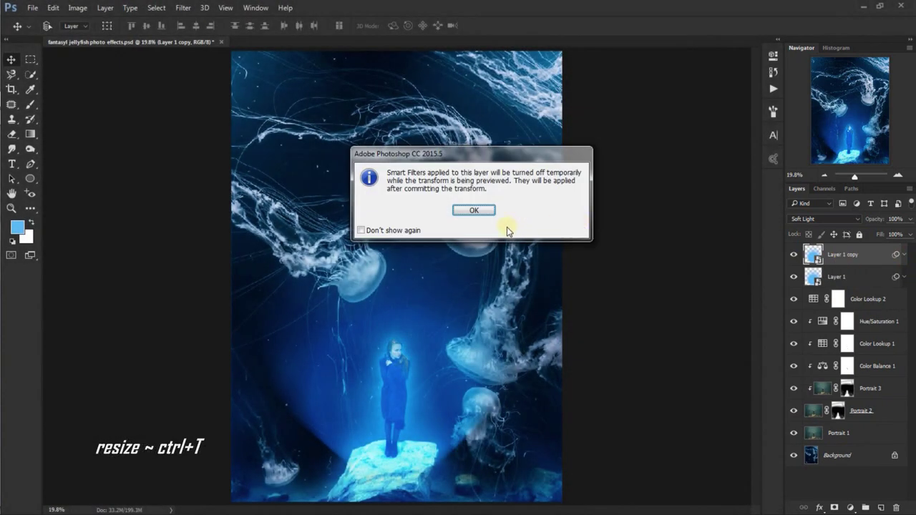
pyautogui.click(479, 214)
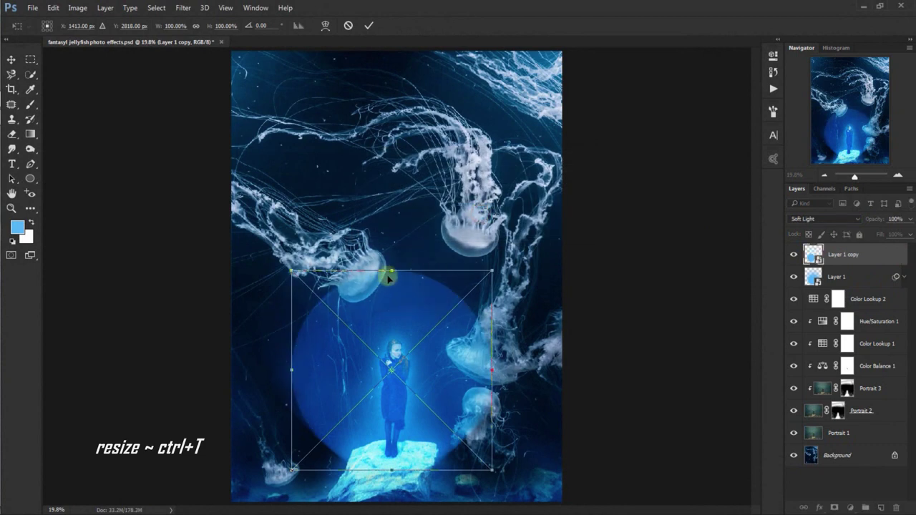
pyautogui.moveTo(390, 272); pyautogui.dragTo(391, 94)
pyautogui.moveTo(289, 282); pyautogui.dragTo(326, 282)
pyautogui.moveTo(492, 287); pyautogui.dragTo(459, 287)
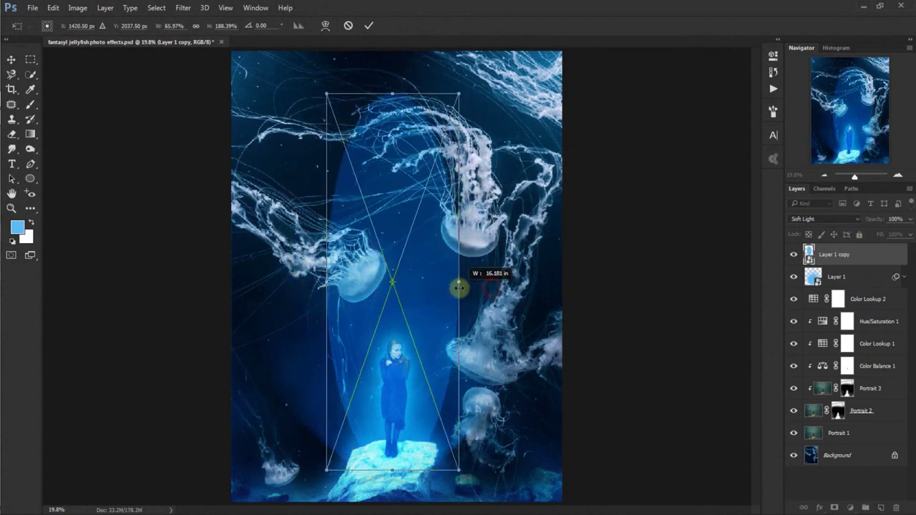
pyautogui.click(12, 63)
pyautogui.click(424, 206)
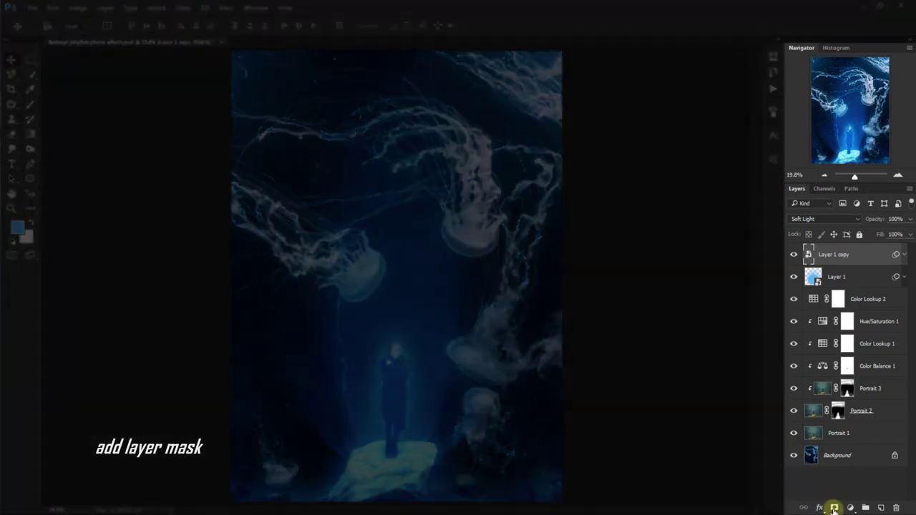
# Step: Add a layer mask to Layer 1 copy and pick the Eraser with default colours
pyautogui.click(834, 508)
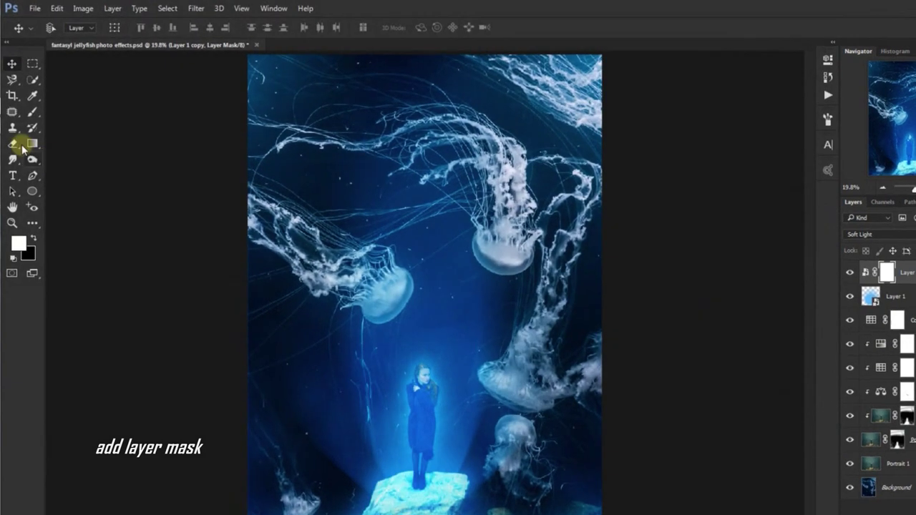
pyautogui.click(11, 133)
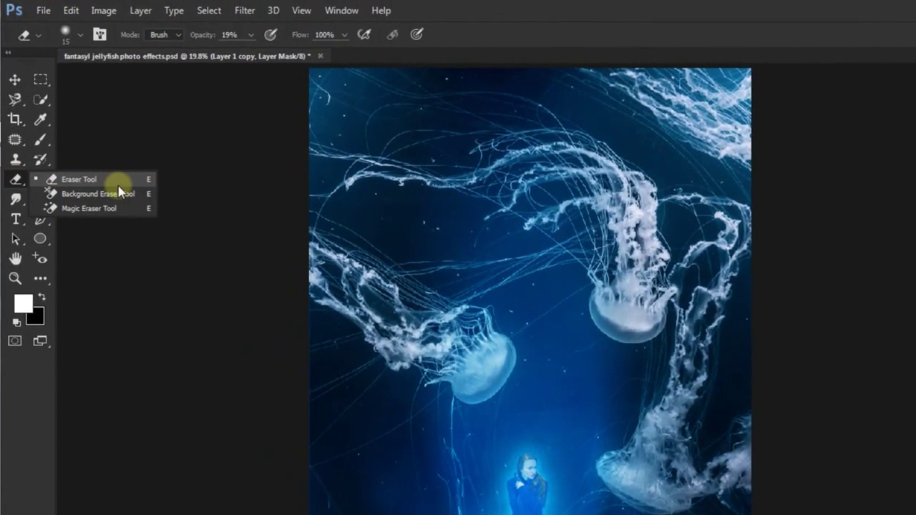
pyautogui.click(130, 182)
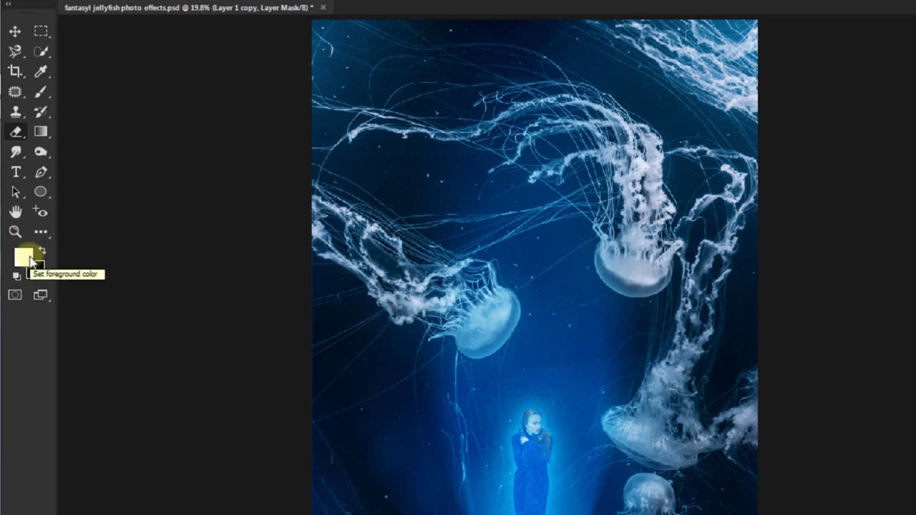
pyautogui.press('d')
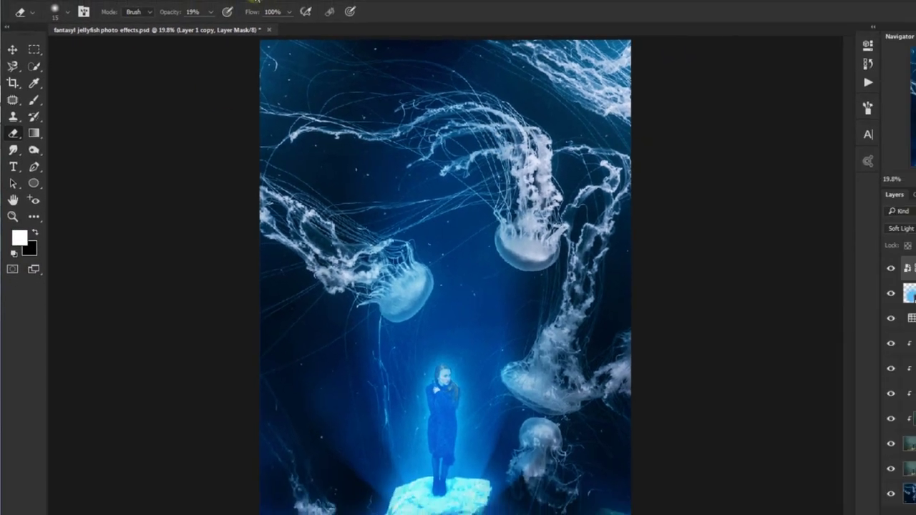
pyautogui.click(225, 7)
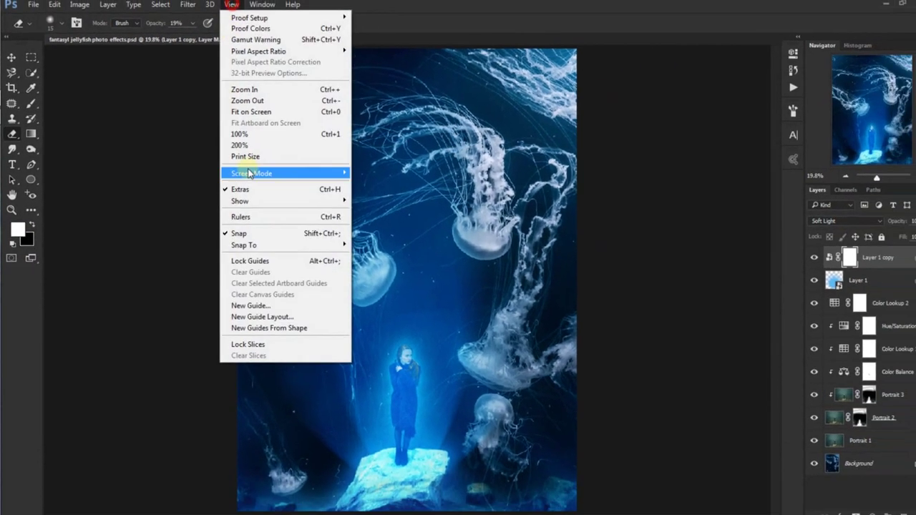
pyautogui.click(244, 133)
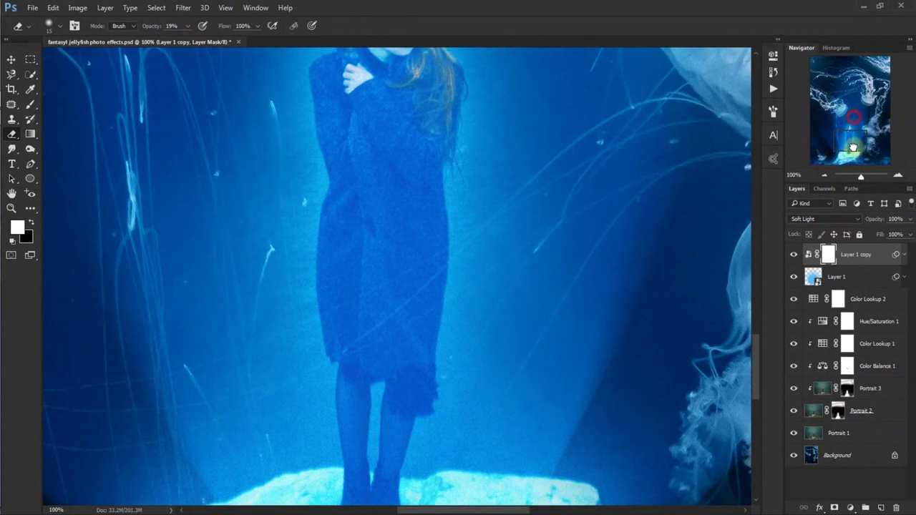
pyautogui.moveTo(854, 116); pyautogui.dragTo(852, 140)
pyautogui.hotkey('ctrl', '-')
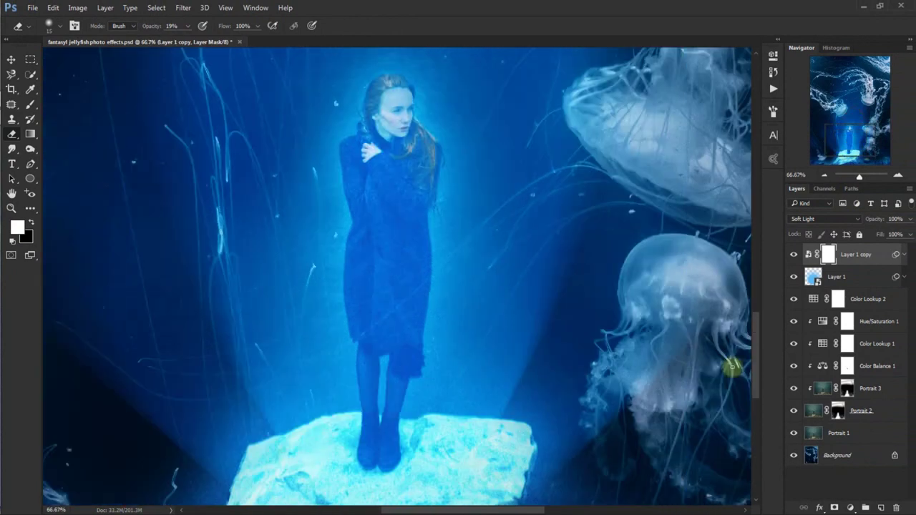
pyautogui.moveTo(757, 389); pyautogui.dragTo(757, 386)
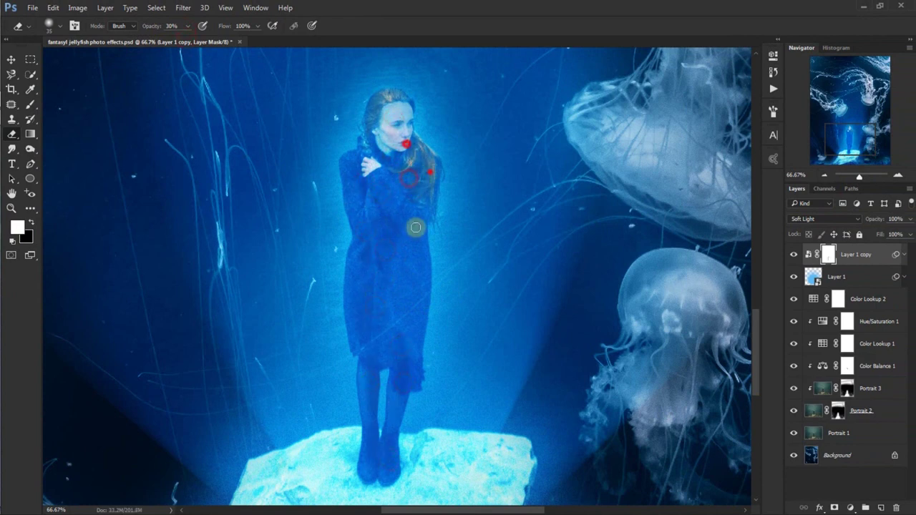
# Step: Erase the beam glow on the mask over the woman's dress, legs, head and shoulder
pyautogui.click(400, 262)
pyautogui.click(386, 289)
pyautogui.click(396, 399)
pyautogui.click(365, 394)
pyautogui.click(365, 373)
pyautogui.click(386, 115)
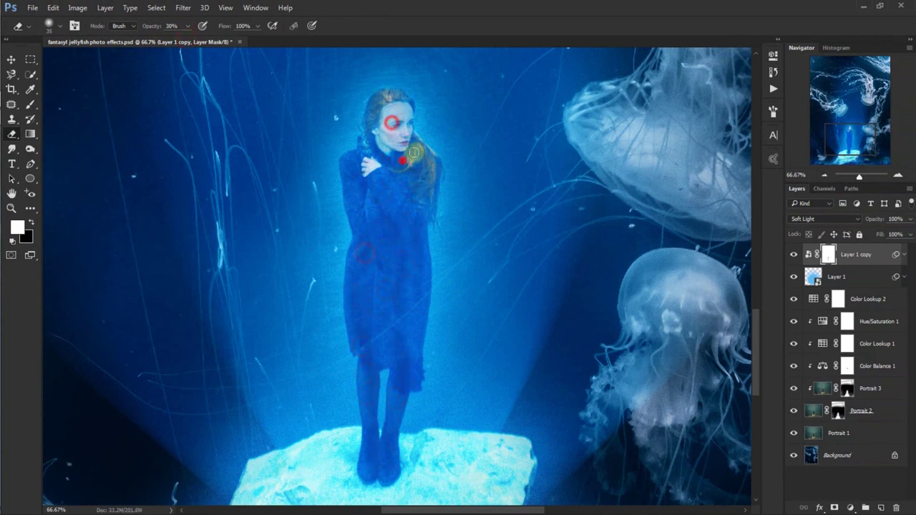
pyautogui.click(386, 322)
pyautogui.click(410, 311)
pyautogui.click(391, 418)
pyautogui.click(384, 284)
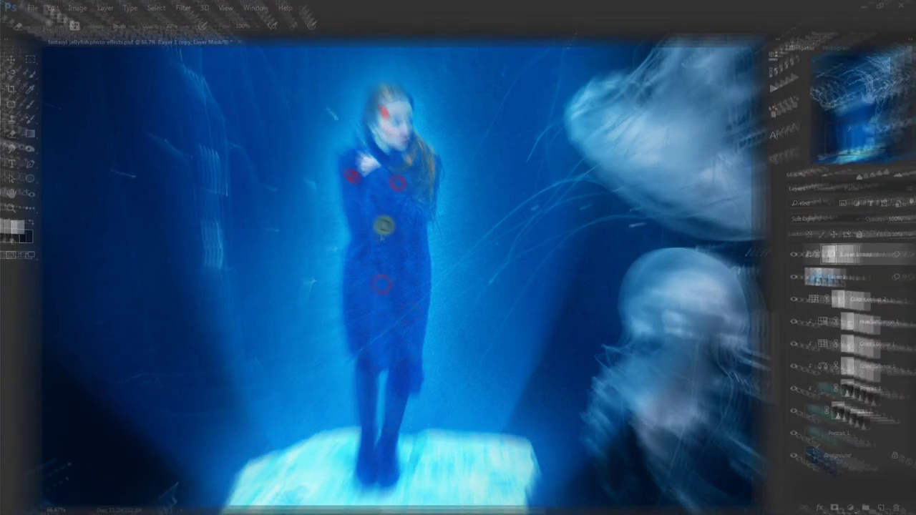
pyautogui.click(399, 266)
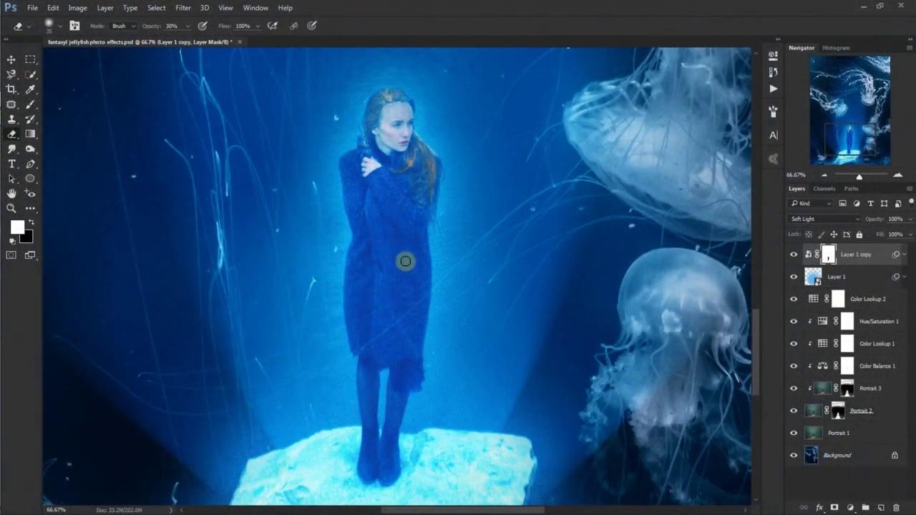
# Step: Fit the image on screen and toggle the light layer to compare the result
pyautogui.click(12, 59)
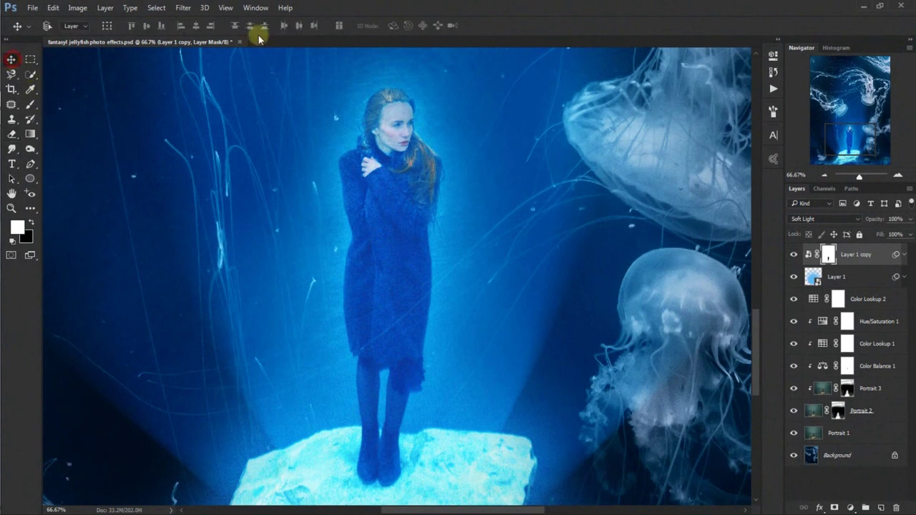
pyautogui.click(224, 8)
pyautogui.click(257, 108)
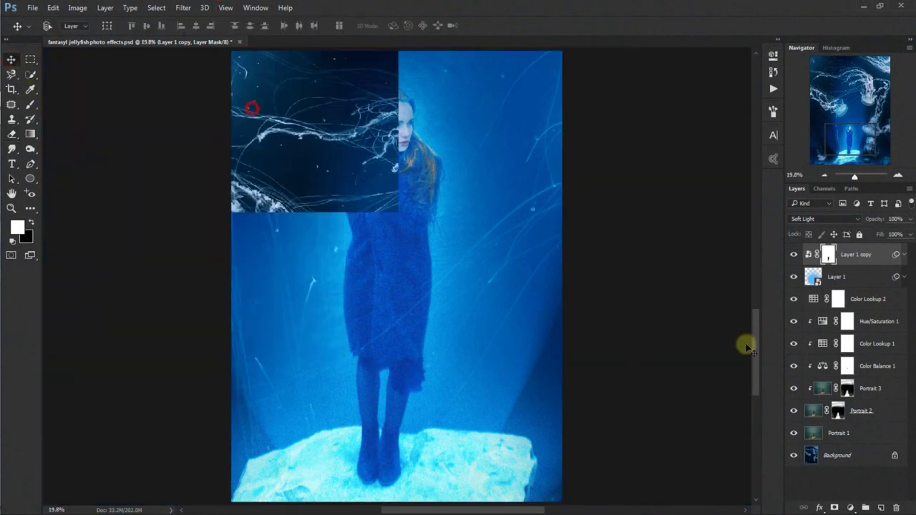
pyautogui.click(793, 256)
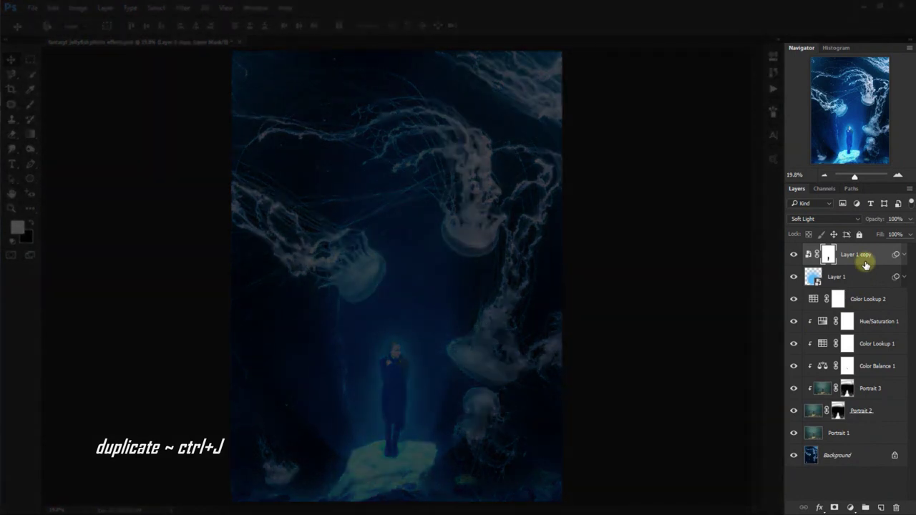
# Step: Duplicate the beam as Layer 1 copy 2, fill its mask white, and shift it lower
pyautogui.hotkey('ctrl', 'j')
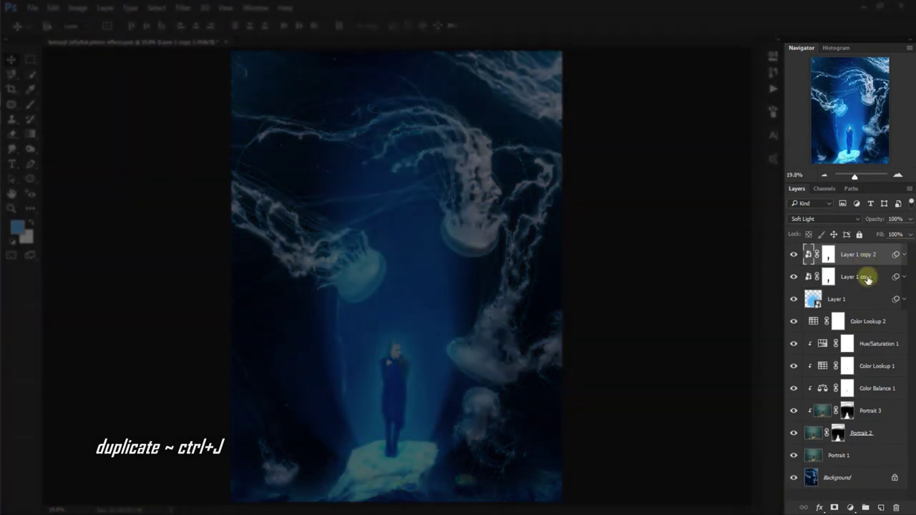
pyautogui.click(829, 256)
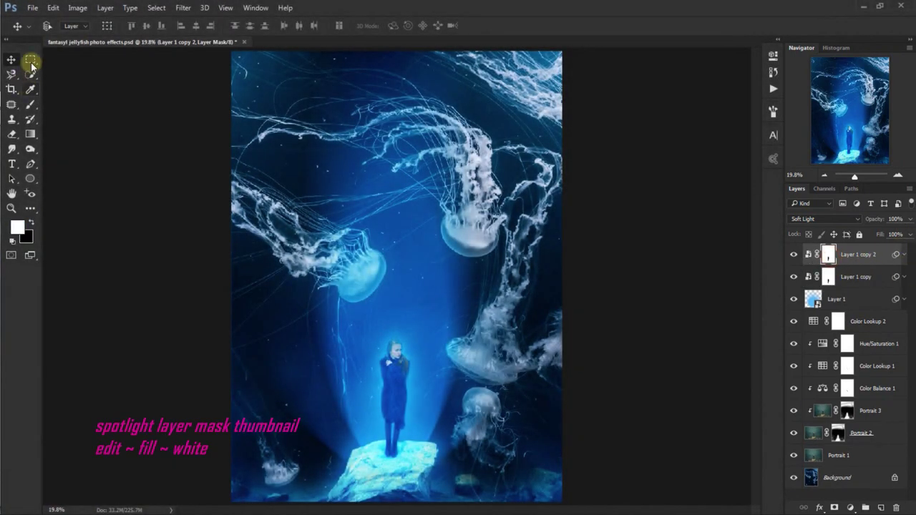
pyautogui.click(54, 10)
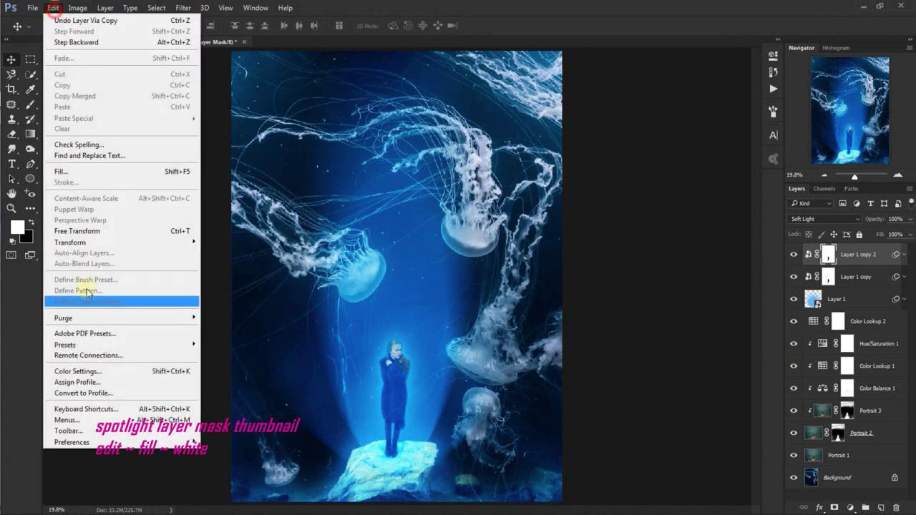
pyautogui.click(119, 176)
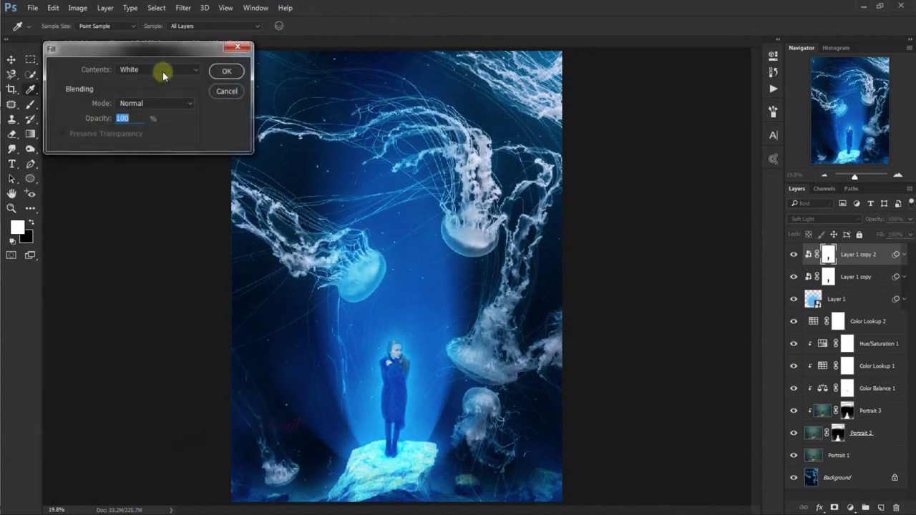
pyautogui.click(162, 71)
pyautogui.click(163, 160)
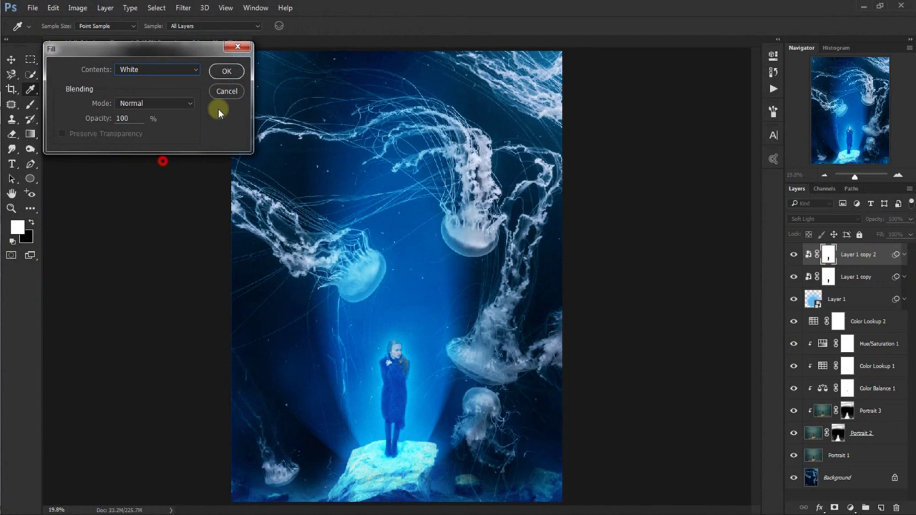
pyautogui.click(231, 71)
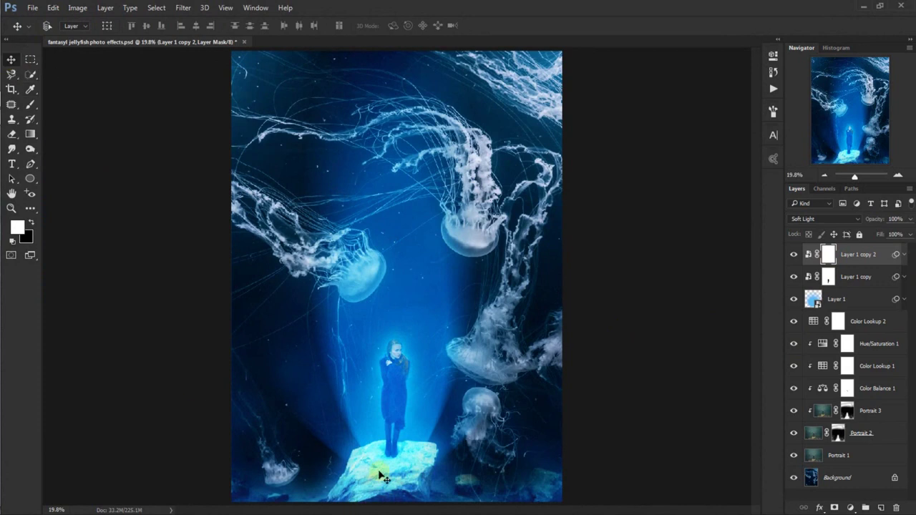
pyautogui.moveTo(416, 432); pyautogui.dragTo(475, 452)
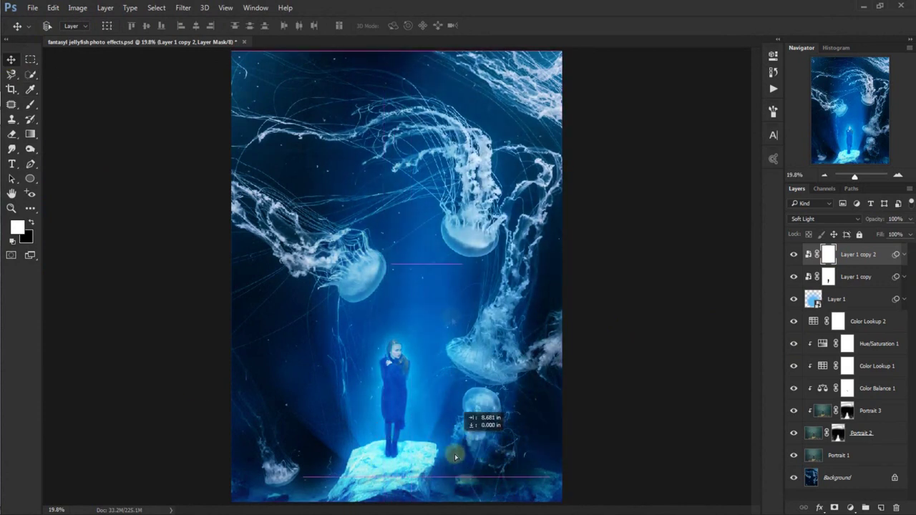
pyautogui.moveTo(476, 452); pyautogui.dragTo(454, 449)
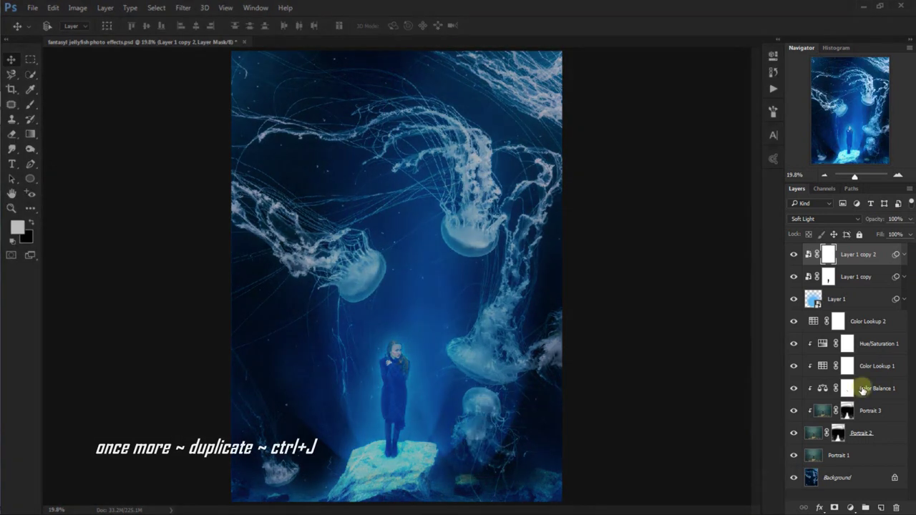
# Step: Duplicate the light layer as Layer 1 copy 3 and delete its layer mask
pyautogui.hotkey('ctrl', 'j')
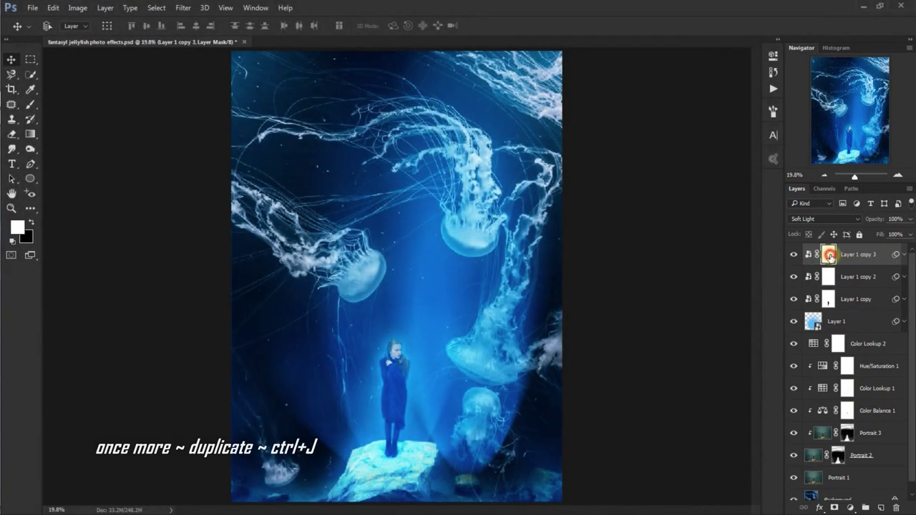
pyautogui.rightClick(828, 255)
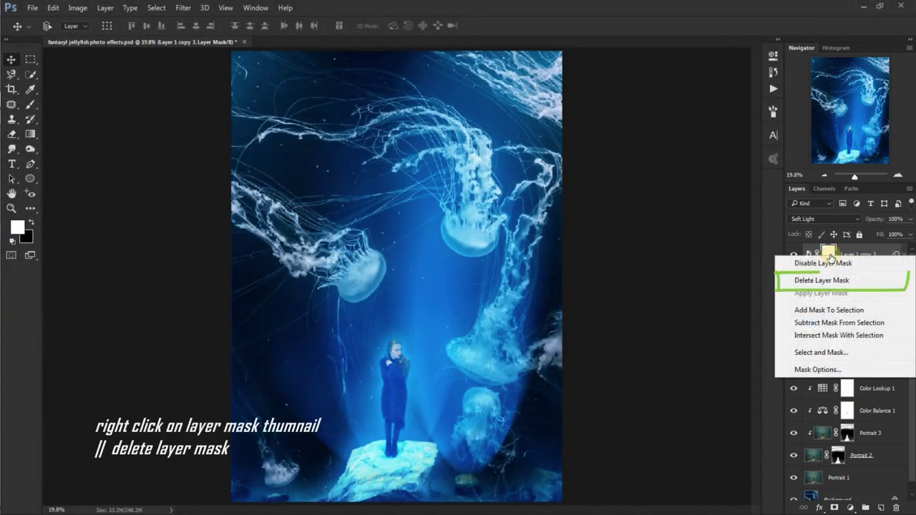
pyautogui.click(848, 281)
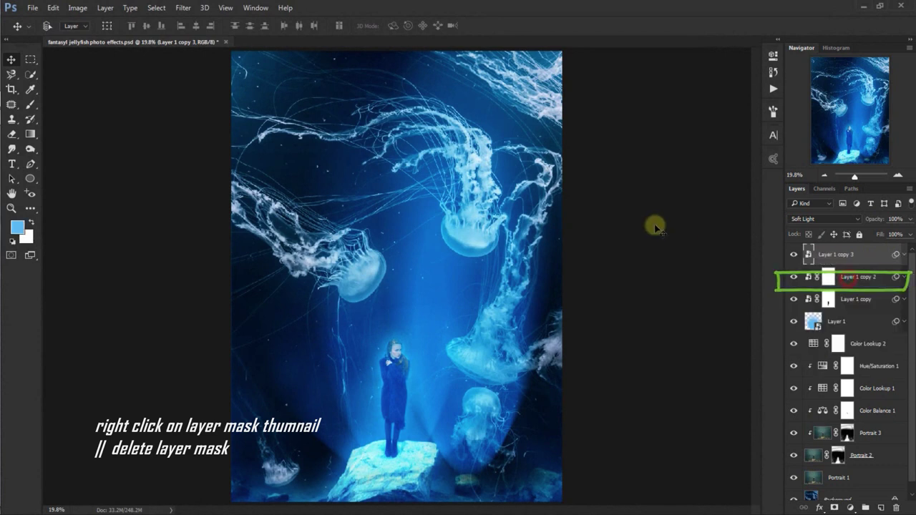
# Step: Shrink Layer 1 copy 3 into a small glow over the bottom-left jellyfish
pyautogui.hotkey('ctrl', 't')
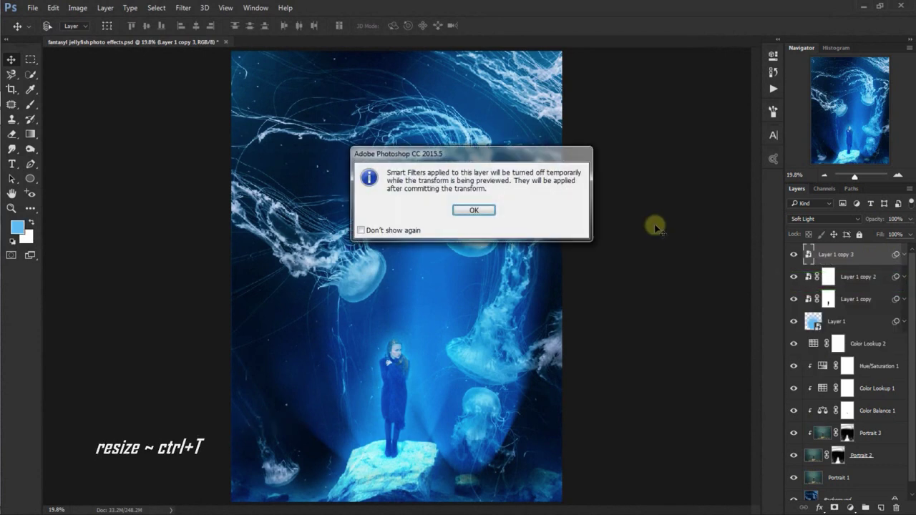
pyautogui.click(481, 212)
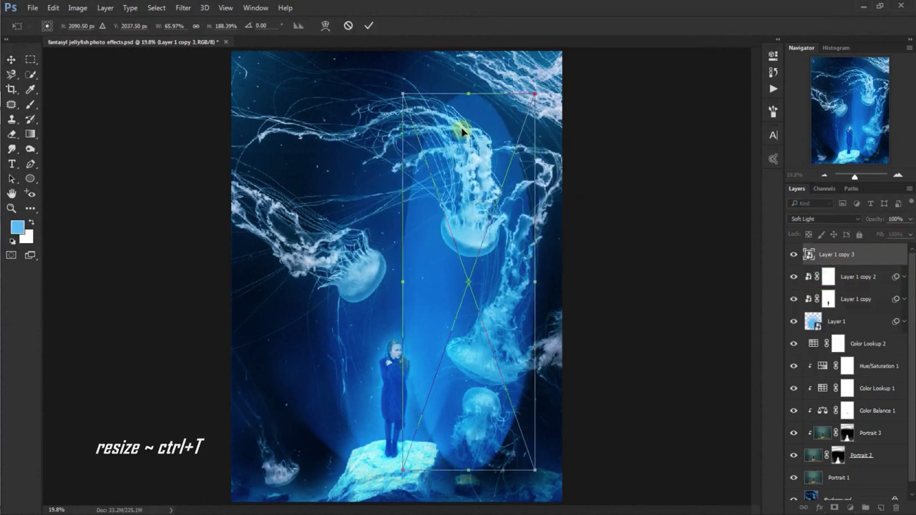
pyautogui.moveTo(470, 94); pyautogui.dragTo(483, 353)
pyautogui.moveTo(528, 410); pyautogui.dragTo(532, 411)
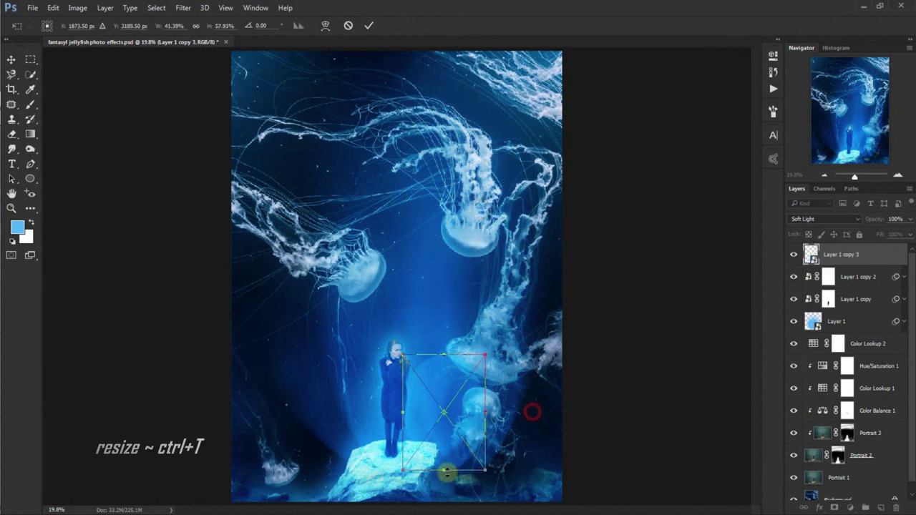
pyautogui.moveTo(446, 470)
pyautogui.mouseDown()
pyautogui.moveTo(339, 461)
pyautogui.moveTo(252, 492)
pyautogui.mouseUp()
pyautogui.moveTo(275, 409); pyautogui.dragTo(274, 399)
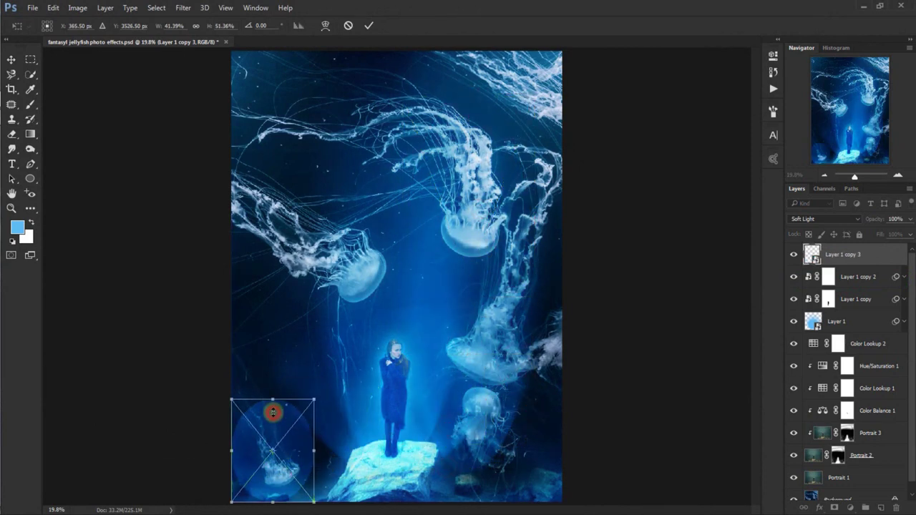
pyautogui.moveTo(313, 454); pyautogui.dragTo(317, 454)
pyautogui.moveTo(274, 399); pyautogui.dragTo(274, 407)
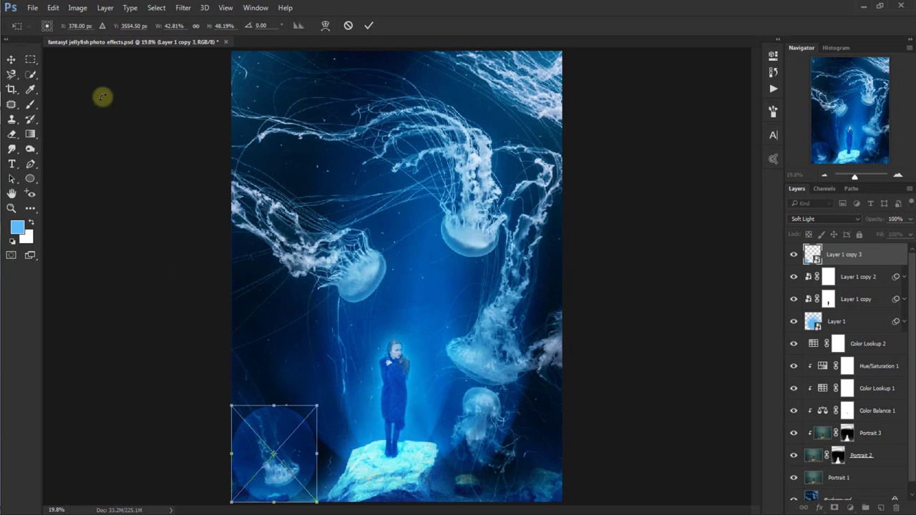
pyautogui.click(19, 63)
pyautogui.click(426, 202)
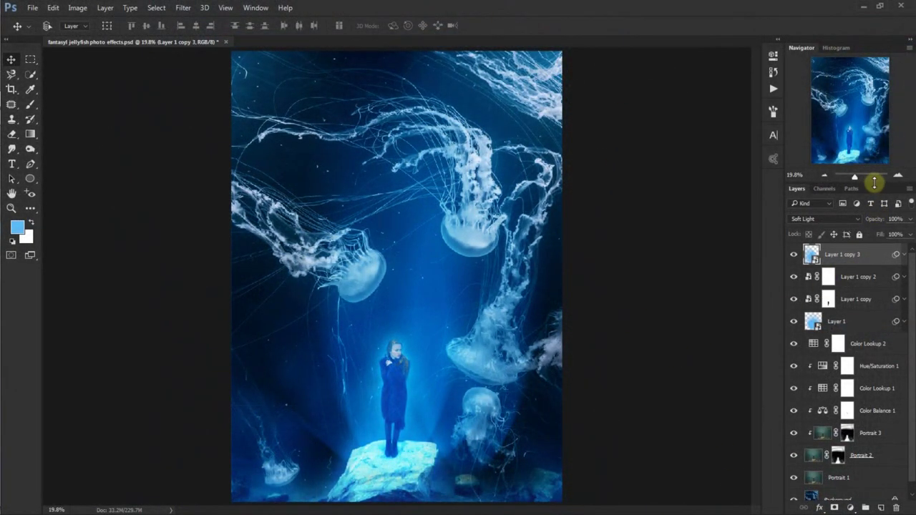
pyautogui.moveTo(875, 183); pyautogui.dragTo(875, 111)
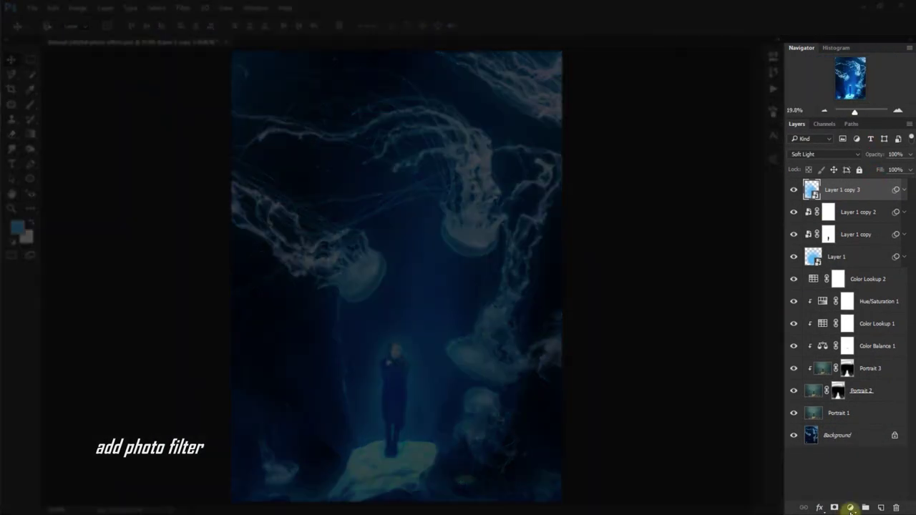
# Step: Add a Photo Filter adjustment layer set to Deep Yellow at about 49% density
pyautogui.click(850, 507)
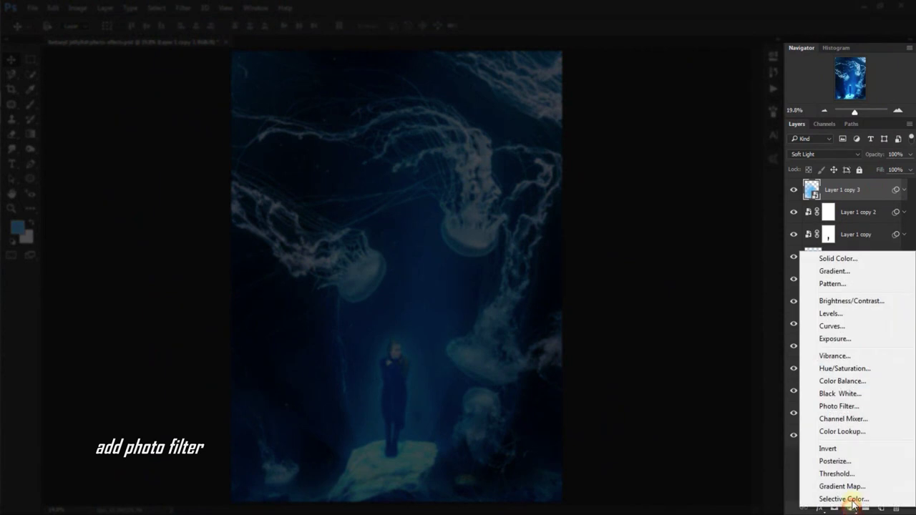
pyautogui.click(864, 412)
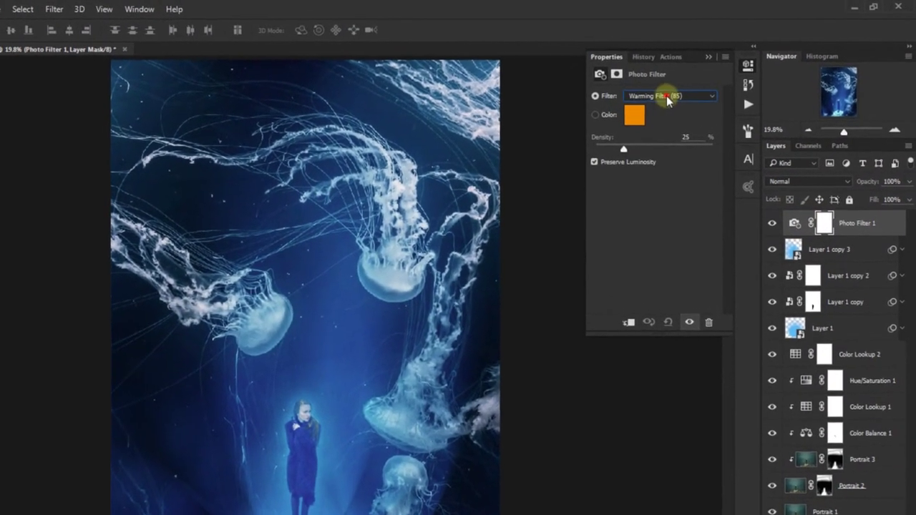
pyautogui.click(667, 95)
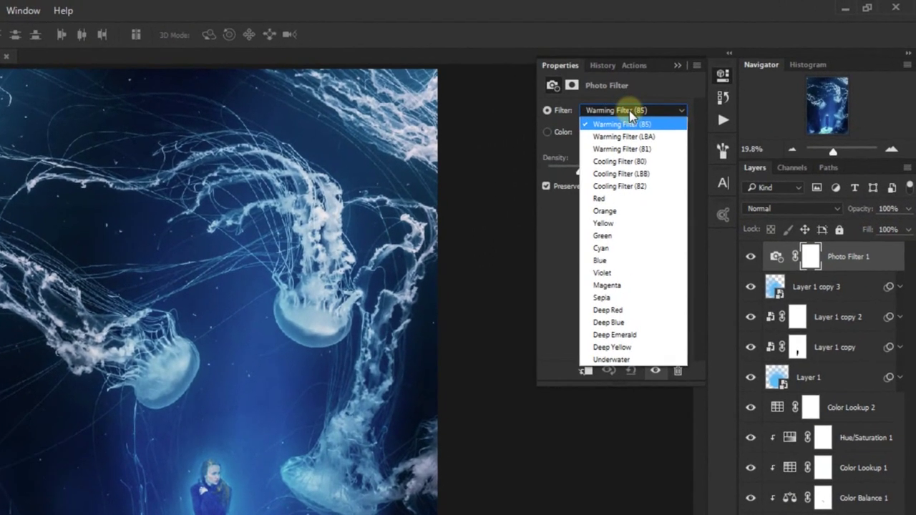
pyautogui.click(665, 350)
pyautogui.moveTo(581, 172)
pyautogui.mouseDown()
pyautogui.moveTo(625, 172)
pyautogui.moveTo(612, 188)
pyautogui.mouseUp()
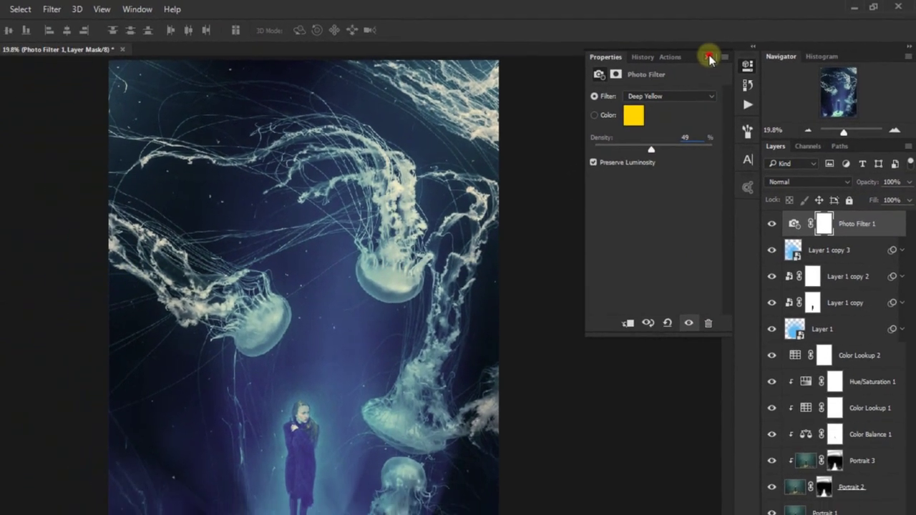
pyautogui.click(677, 65)
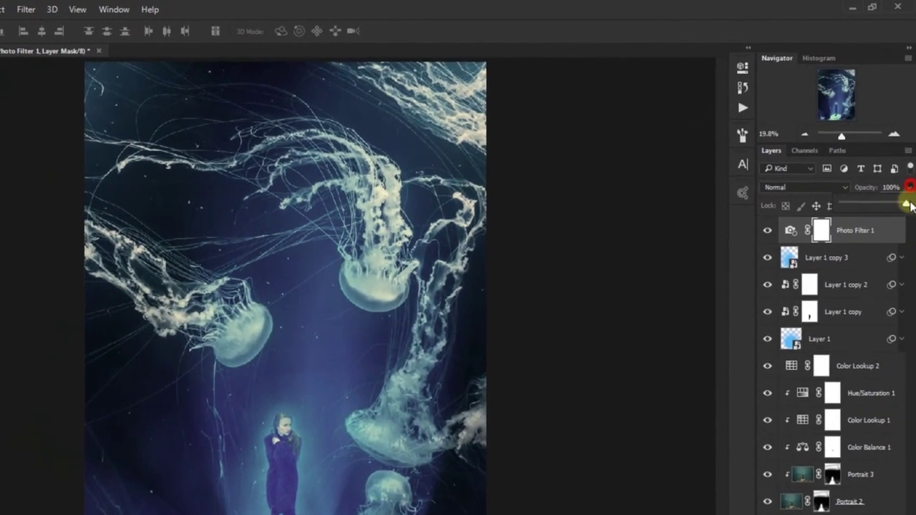
# Step: Lower the Photo Filter 1 layer's opacity to 50% and toggle it to compare
pyautogui.click(910, 170)
pyautogui.moveTo(905, 222); pyautogui.dragTo(883, 223)
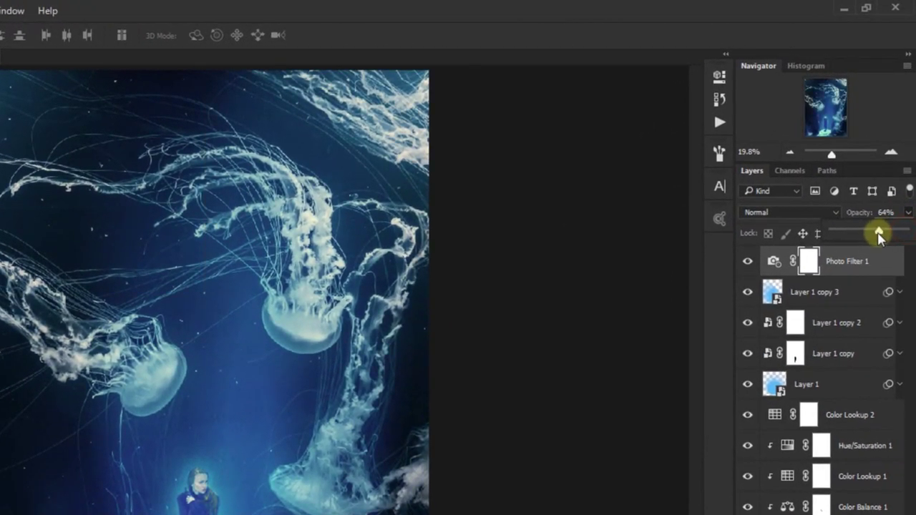
pyautogui.click(886, 214)
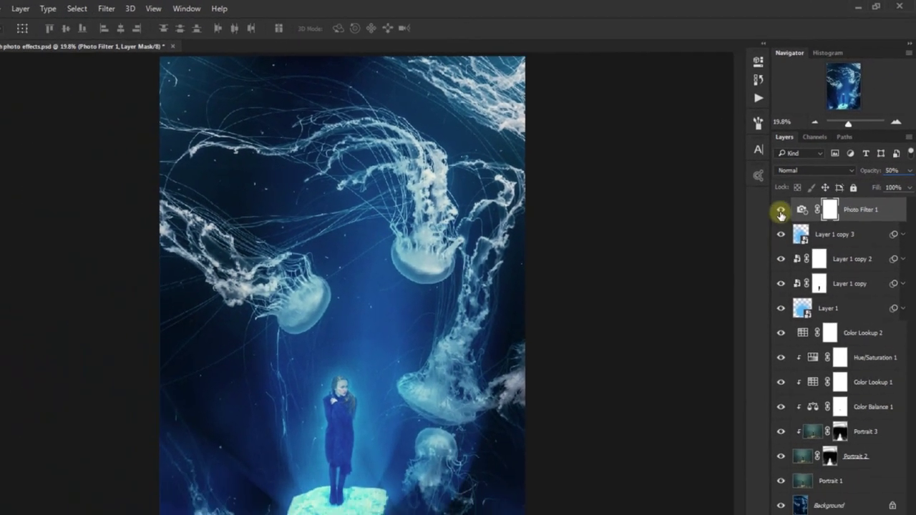
pyautogui.click(794, 192)
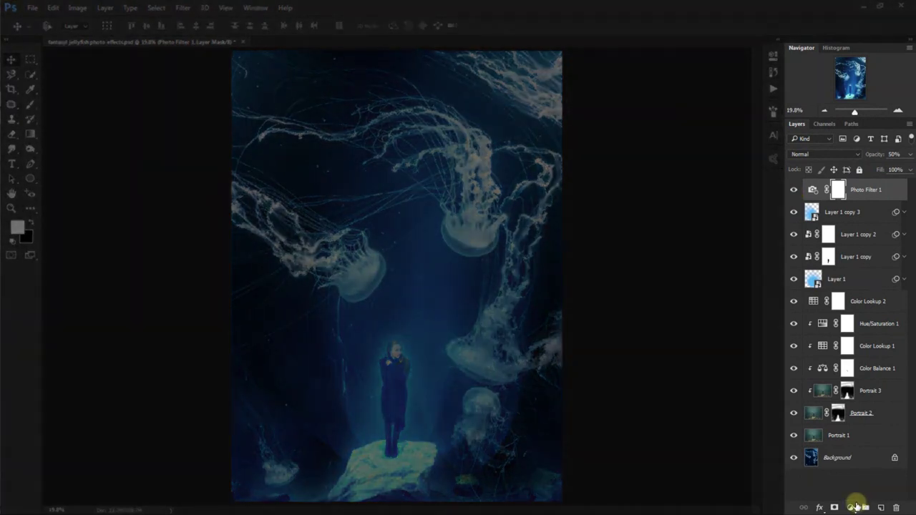
pyautogui.click(851, 508)
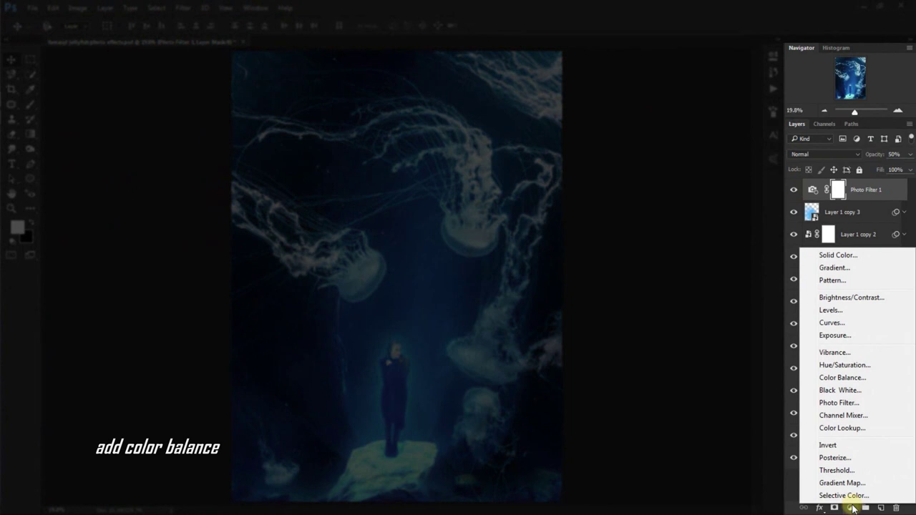
# Step: Add a Color Balance layer with midtones at -100 cyan, -51 magenta and -43 yellow, then collapse Properties and Navigator
pyautogui.click(888, 378)
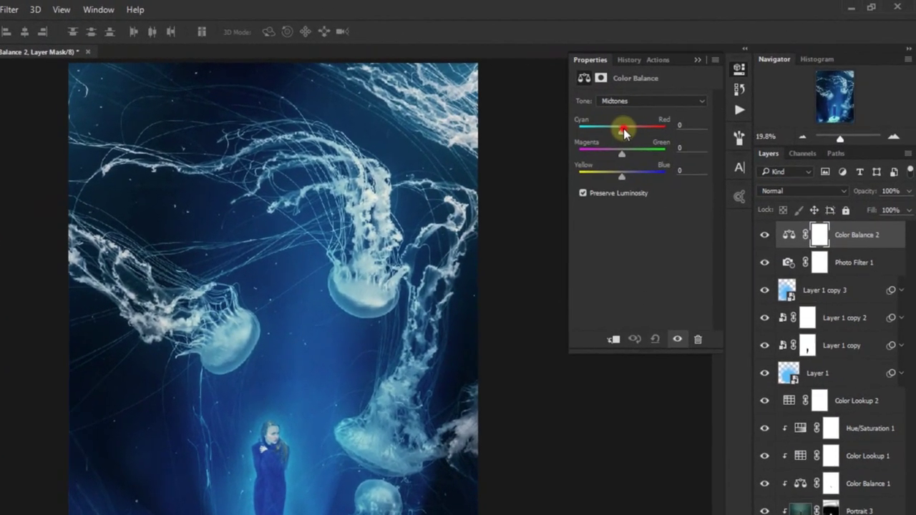
pyautogui.moveTo(649, 118); pyautogui.dragTo(688, 118)
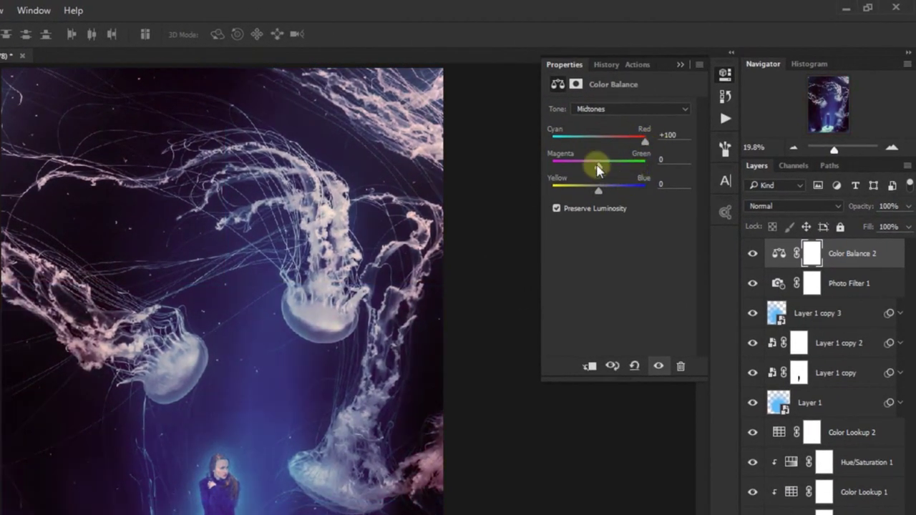
pyautogui.moveTo(598, 166)
pyautogui.mouseDown()
pyautogui.moveTo(614, 165)
pyautogui.moveTo(599, 168)
pyautogui.moveTo(571, 143)
pyautogui.moveTo(540, 154)
pyautogui.mouseUp()
pyautogui.moveTo(599, 167); pyautogui.dragTo(580, 167)
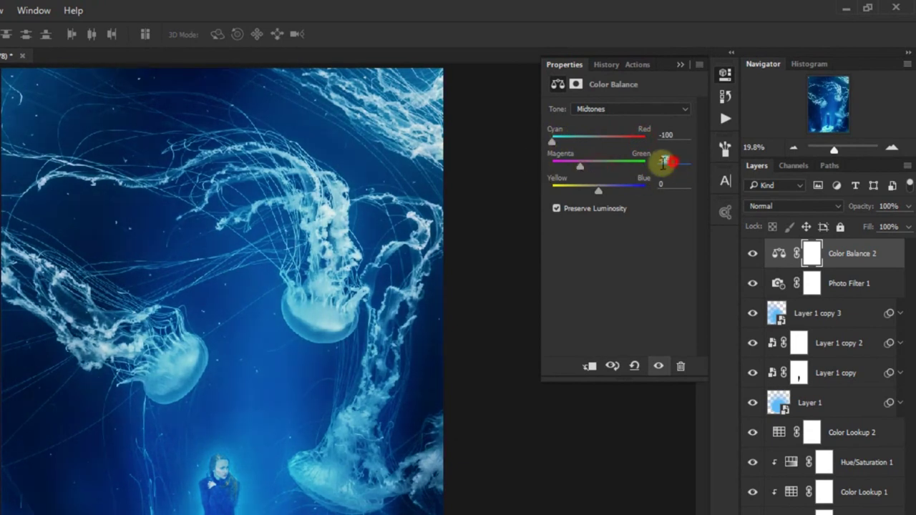
pyautogui.hotkey('shift', 'Down')
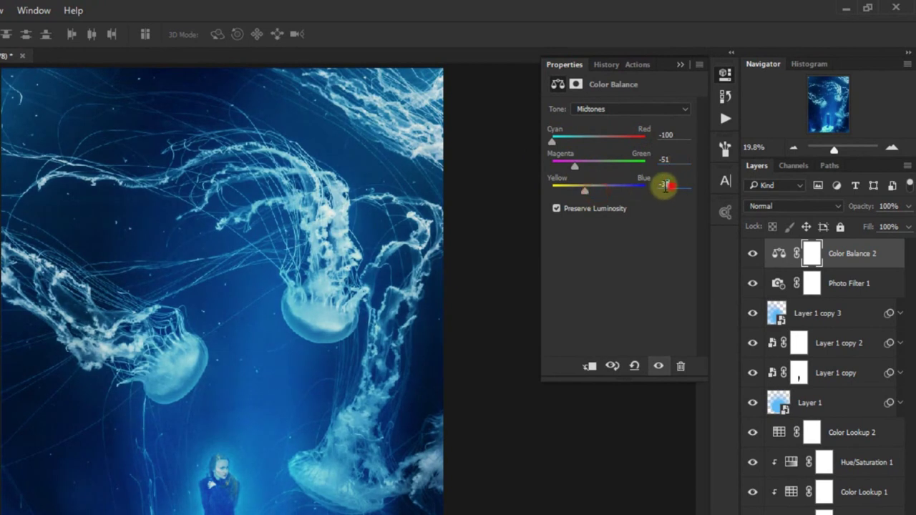
pyautogui.hotkey('shift', 'Down')
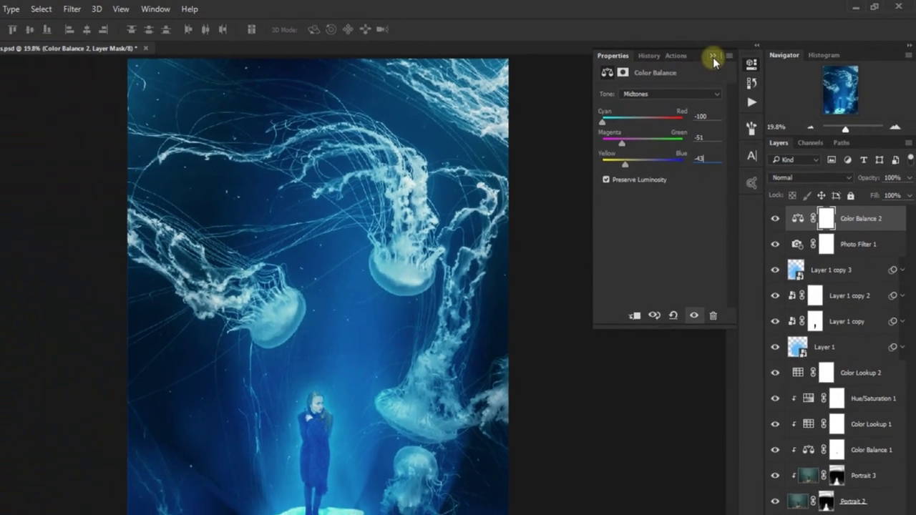
pyautogui.click(680, 64)
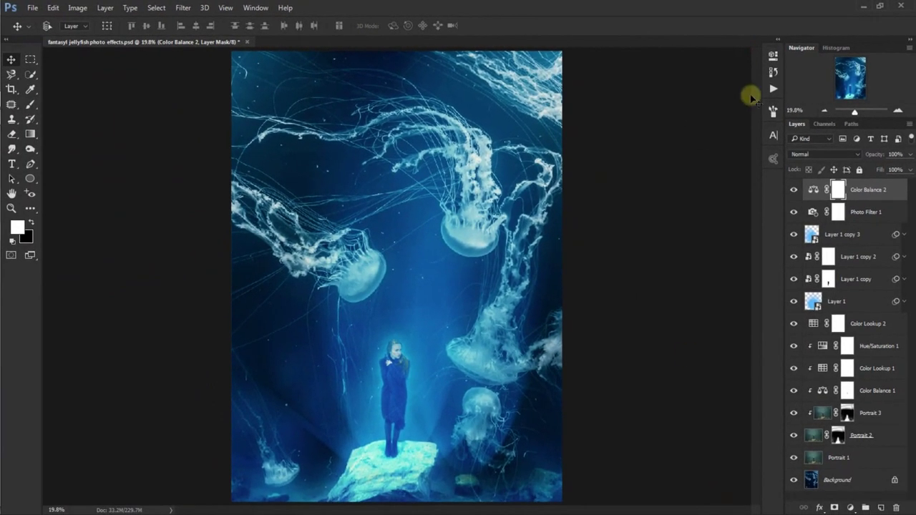
pyautogui.click(805, 49)
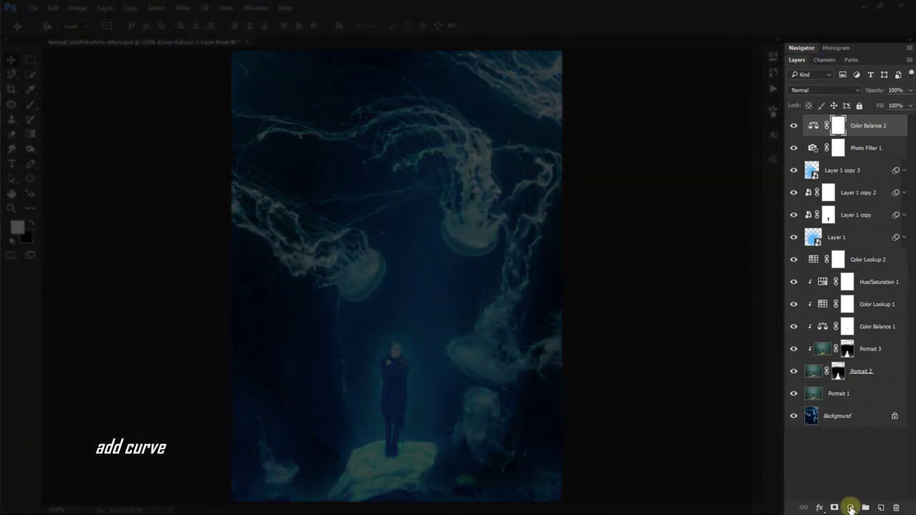
# Step: Add a Curves layer lowering the midpoint from input 137 to output 119, at 70% opacity
pyautogui.click(850, 508)
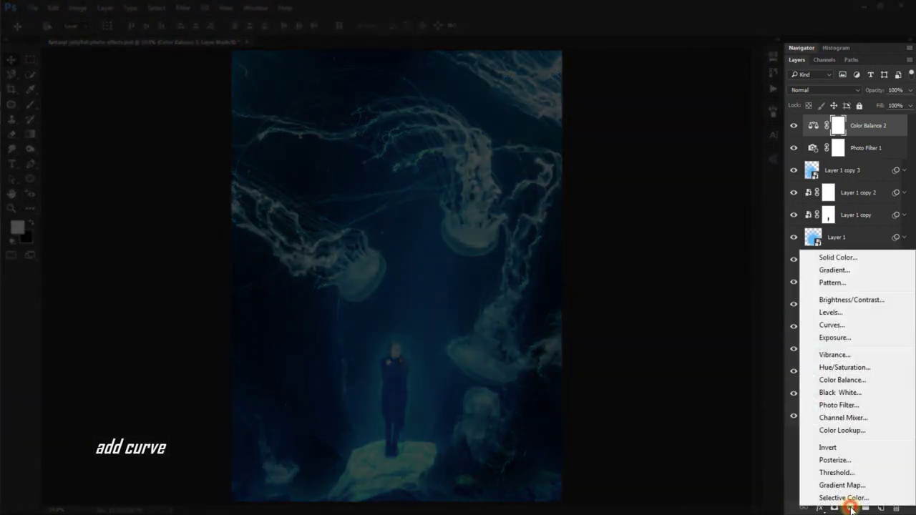
pyautogui.click(857, 327)
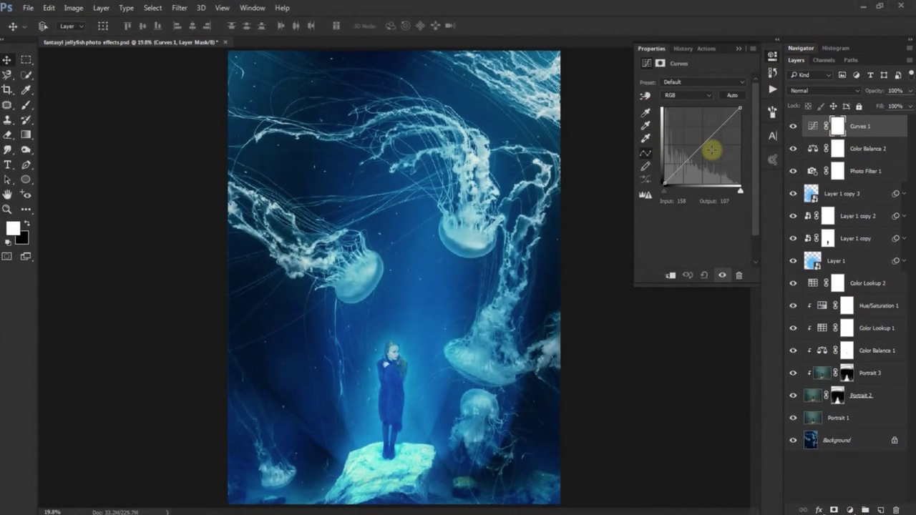
pyautogui.click(702, 146)
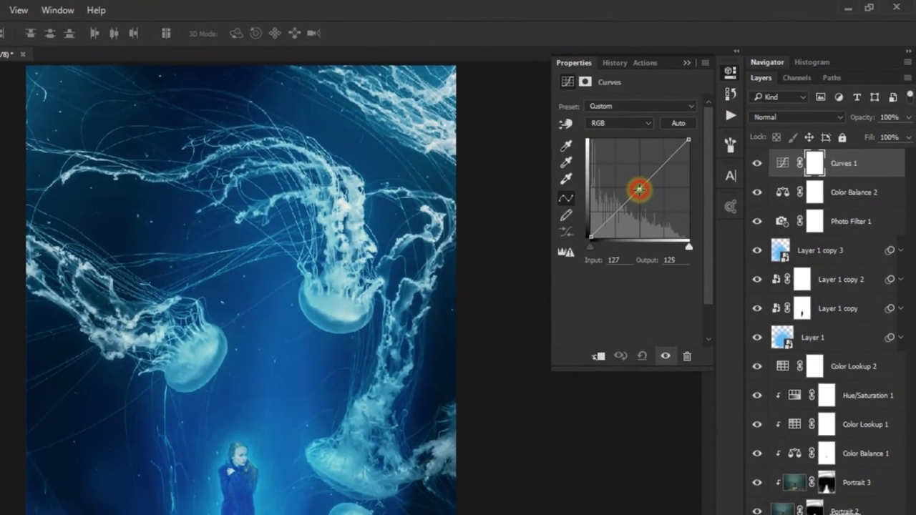
pyautogui.moveTo(639, 189); pyautogui.dragTo(642, 192)
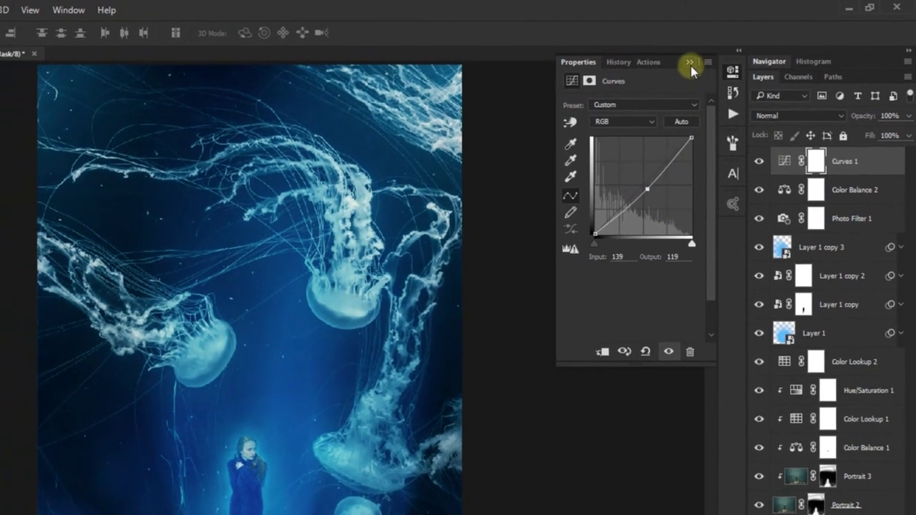
pyautogui.click(679, 66)
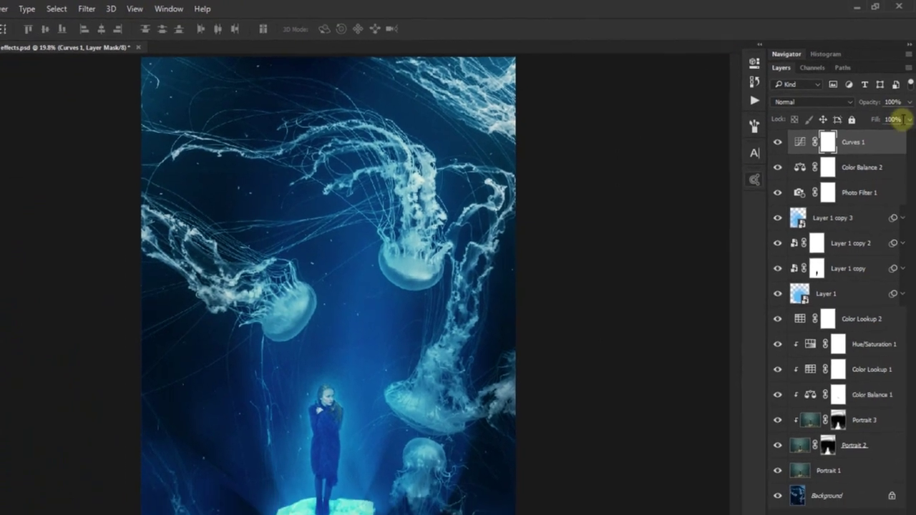
pyautogui.moveTo(911, 94); pyautogui.dragTo(899, 111)
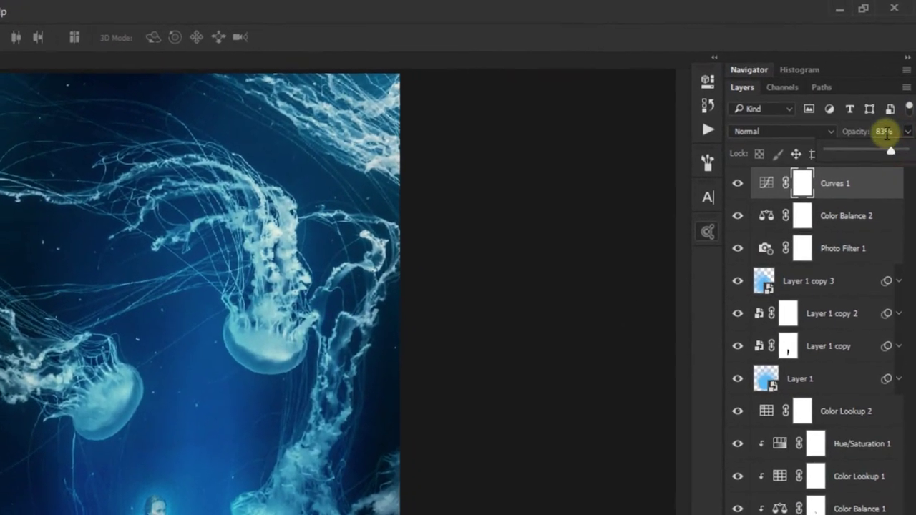
pyautogui.click(874, 122)
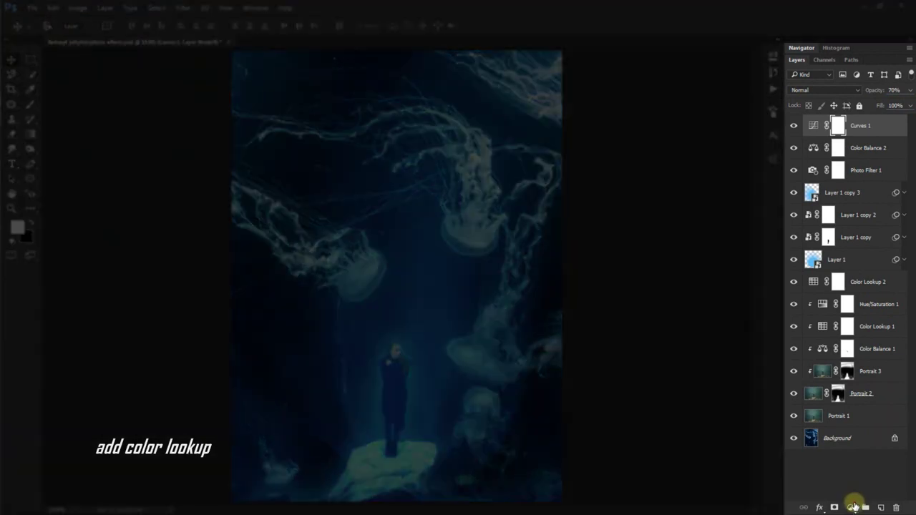
# Step: Add a Color Lookup layer using the filmstock_50.3dl 3DLUT, with opacity set to 50%
pyautogui.click(854, 506)
pyautogui.click(859, 428)
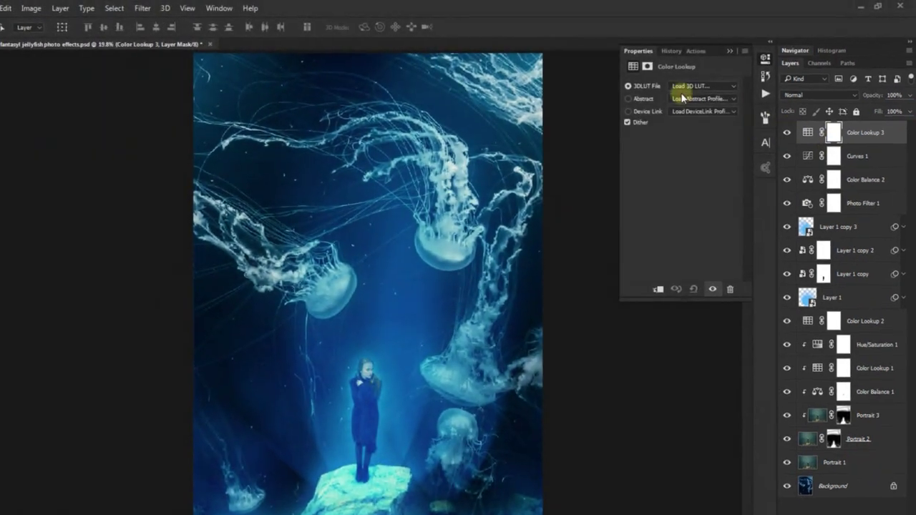
pyautogui.click(673, 93)
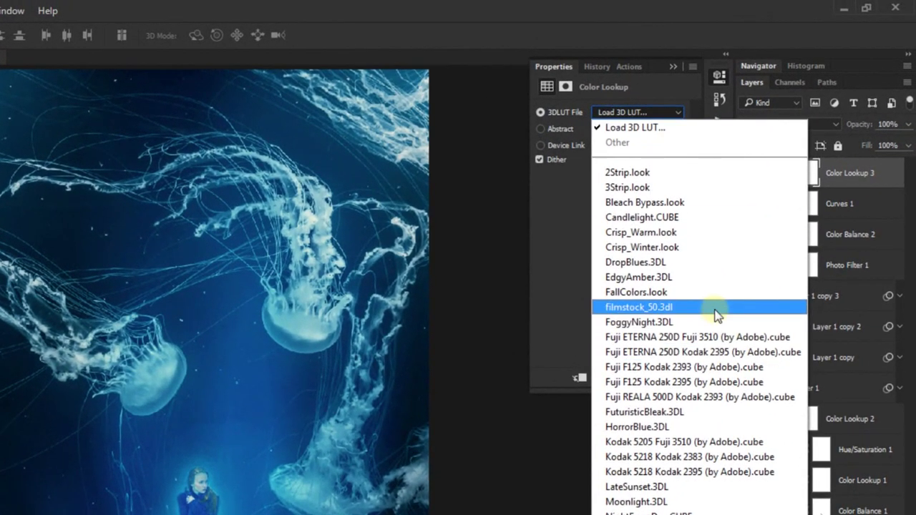
pyautogui.click(716, 308)
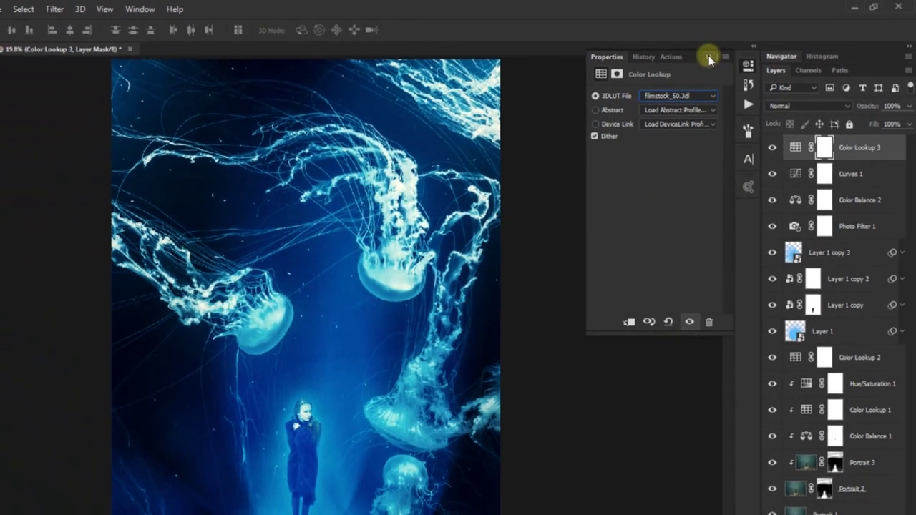
pyautogui.click(694, 60)
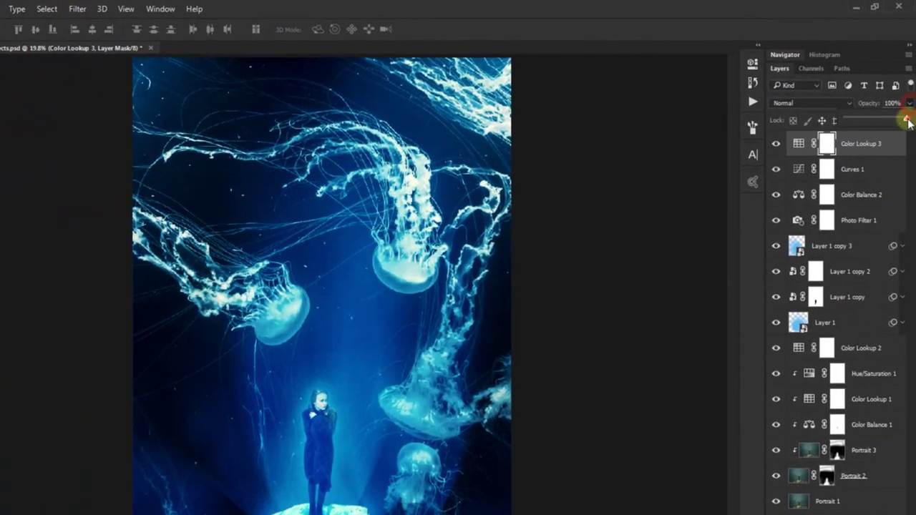
pyautogui.moveTo(911, 101); pyautogui.dragTo(871, 99)
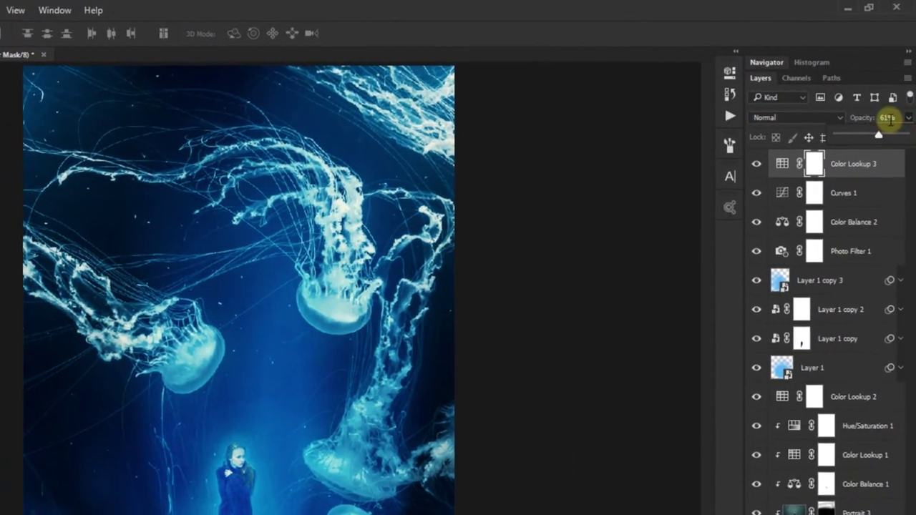
pyautogui.write('0')
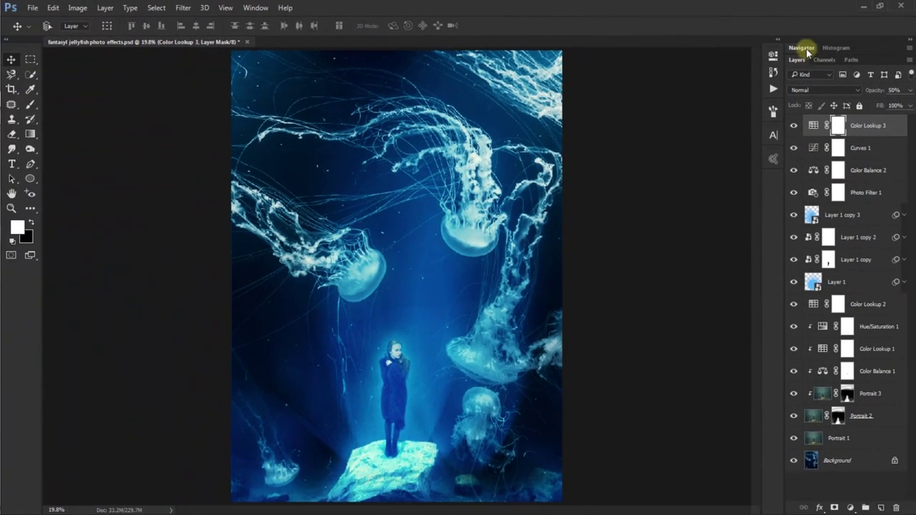
# Step: Expand and enlarge the Navigator preview, then scroll through the Layers panel to review the stack
pyautogui.click(803, 48)
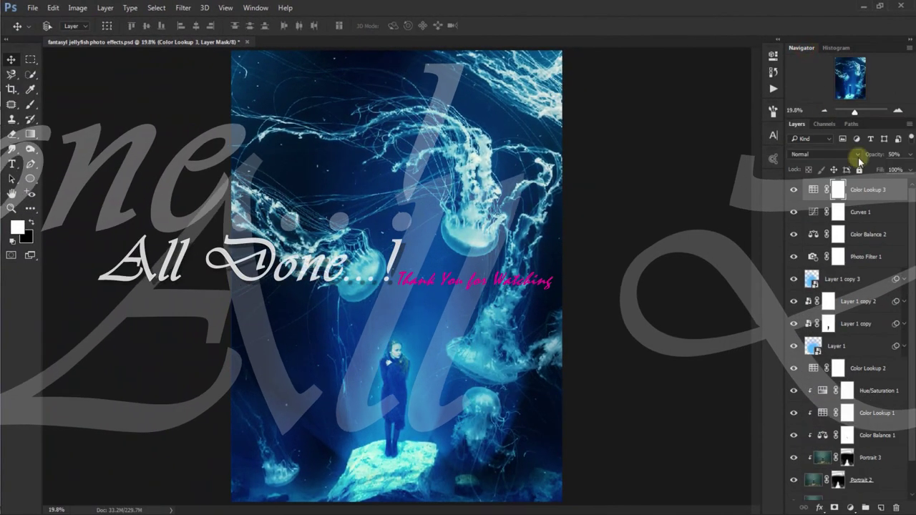
pyautogui.moveTo(874, 133); pyautogui.dragTo(877, 244)
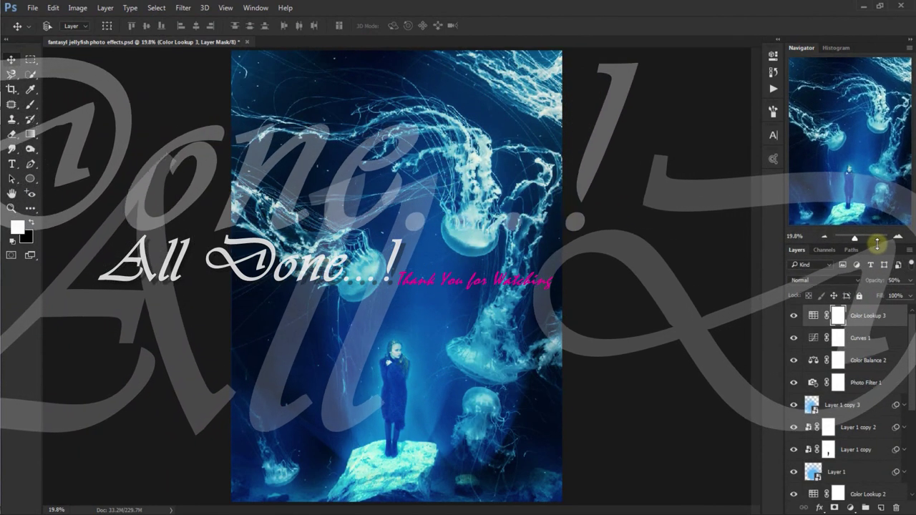
pyautogui.scroll(-5, 912, 486)
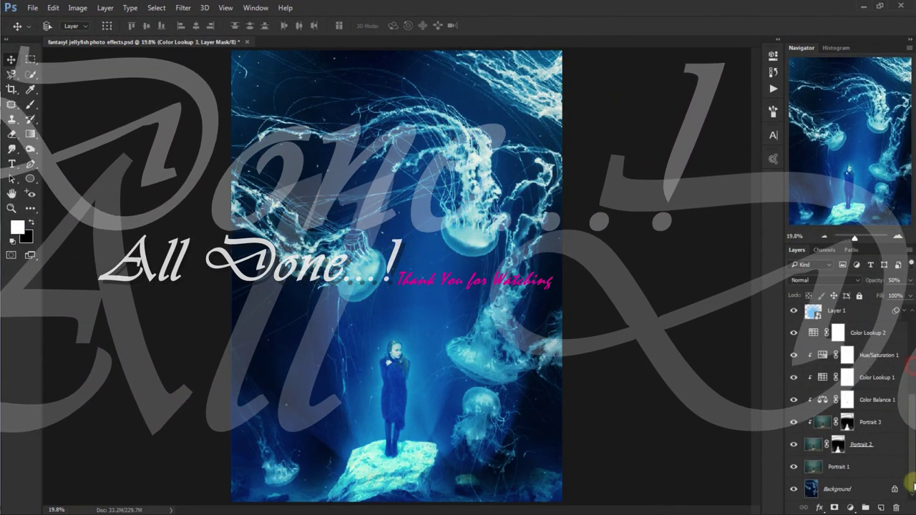
pyautogui.scroll(5, 912, 486)
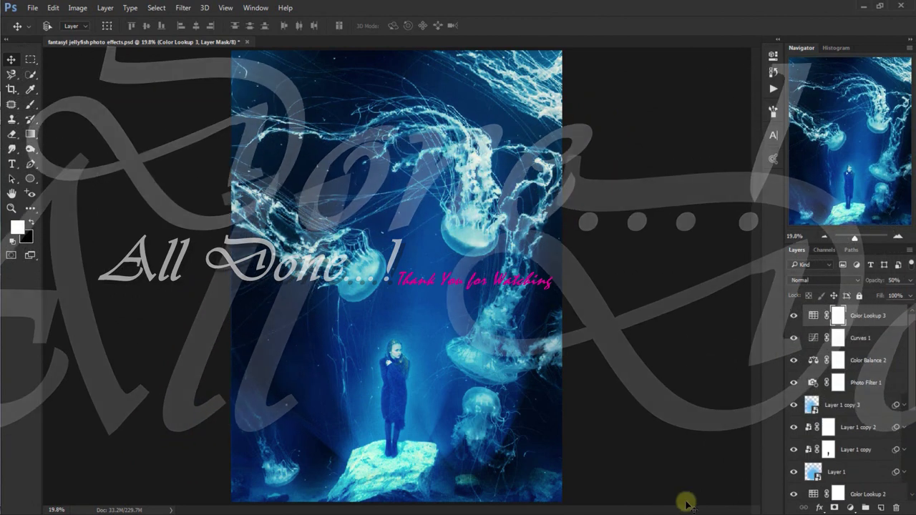